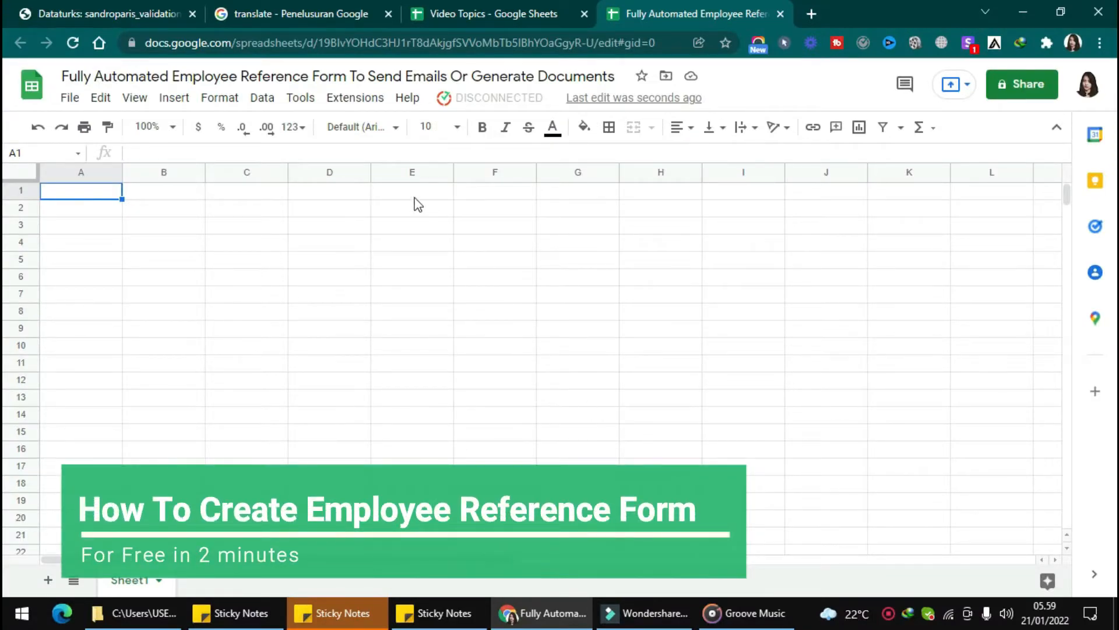
Open the Kulfi Forms template picker for loading a form template
{"action": "mouse_move", "coordinate": [734, 625]}
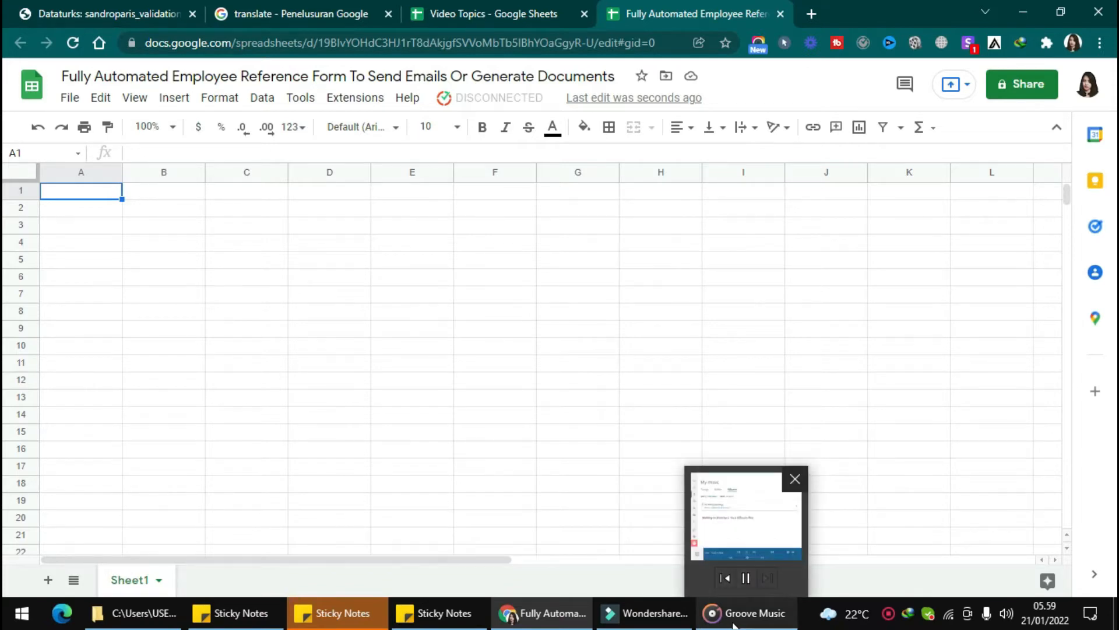
{"action": "left_click", "coordinate": [355, 97]}
{"action": "left_click", "coordinate": [477, 254]}
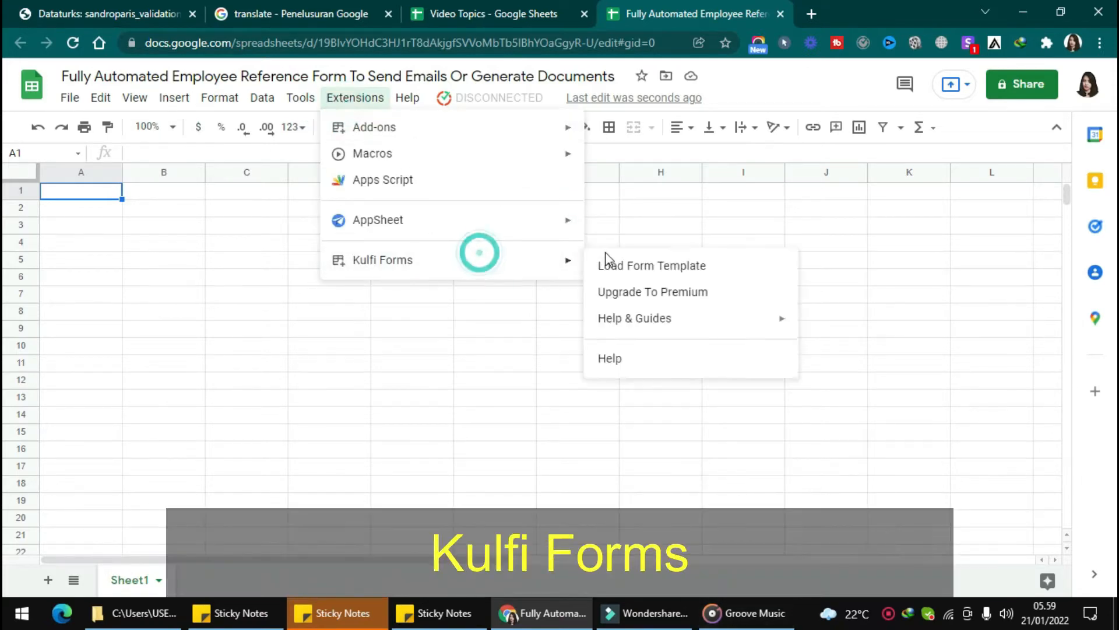
{"action": "left_click", "coordinate": [609, 265]}
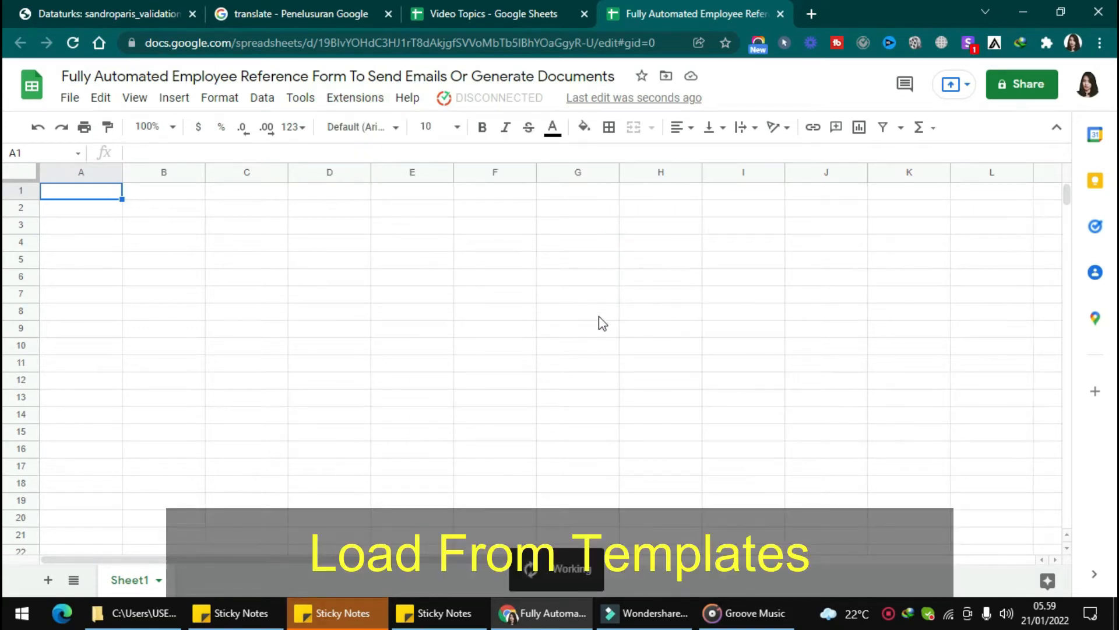
Search the templates for "employee", select the Employee Reference Form and load it into the spreadsheet
{"action": "left_click", "coordinate": [435, 175]}
{"action": "type", "text": "employee"}
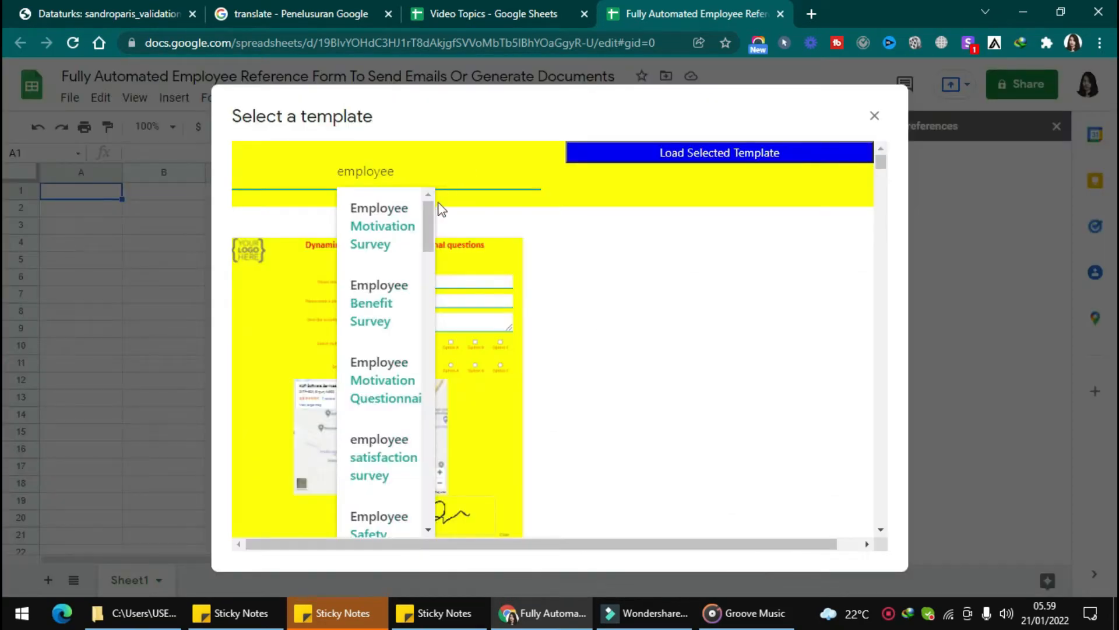
{"action": "scroll", "coordinate": [393, 428], "scroll_direction": "down", "scroll_amount": 3}
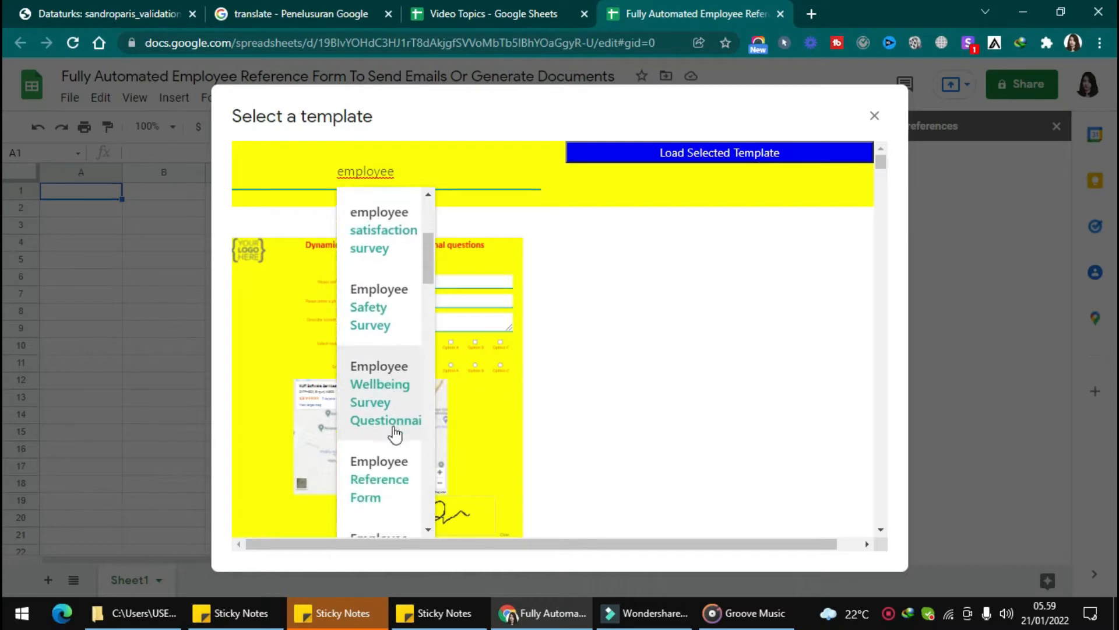
{"action": "scroll", "coordinate": [394, 435], "scroll_direction": "down", "scroll_amount": 2}
{"action": "left_click", "coordinate": [392, 395]}
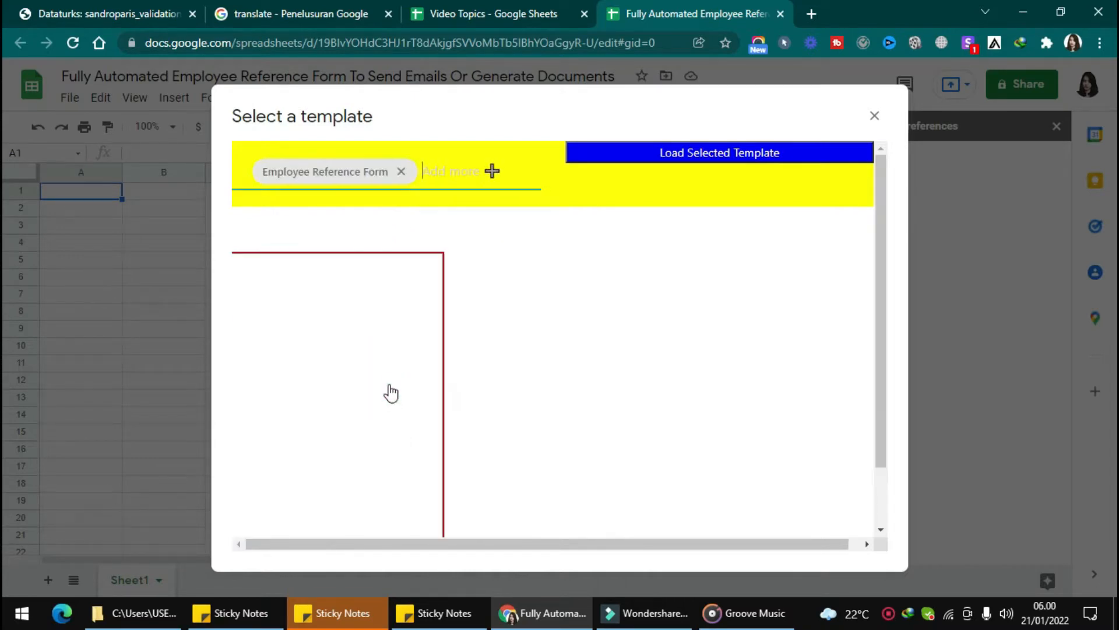
{"action": "left_click", "coordinate": [379, 346]}
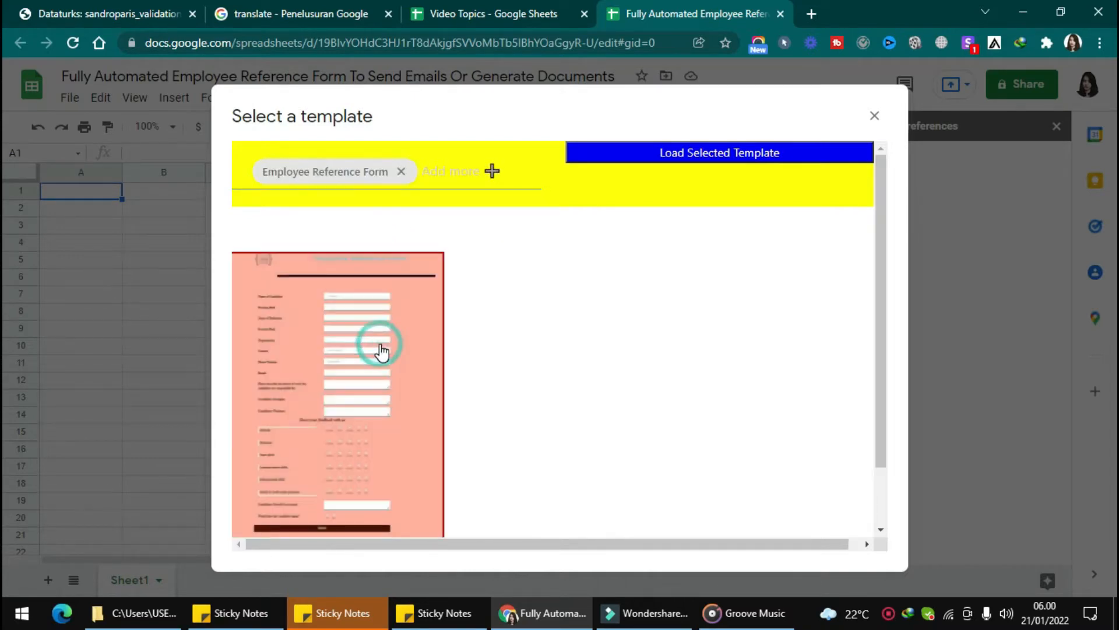
{"action": "left_click", "coordinate": [719, 152]}
Reload the spreadsheet on its Settings sheet and start the Kulfi Forms authorization
{"action": "left_click", "coordinate": [294, 580]}
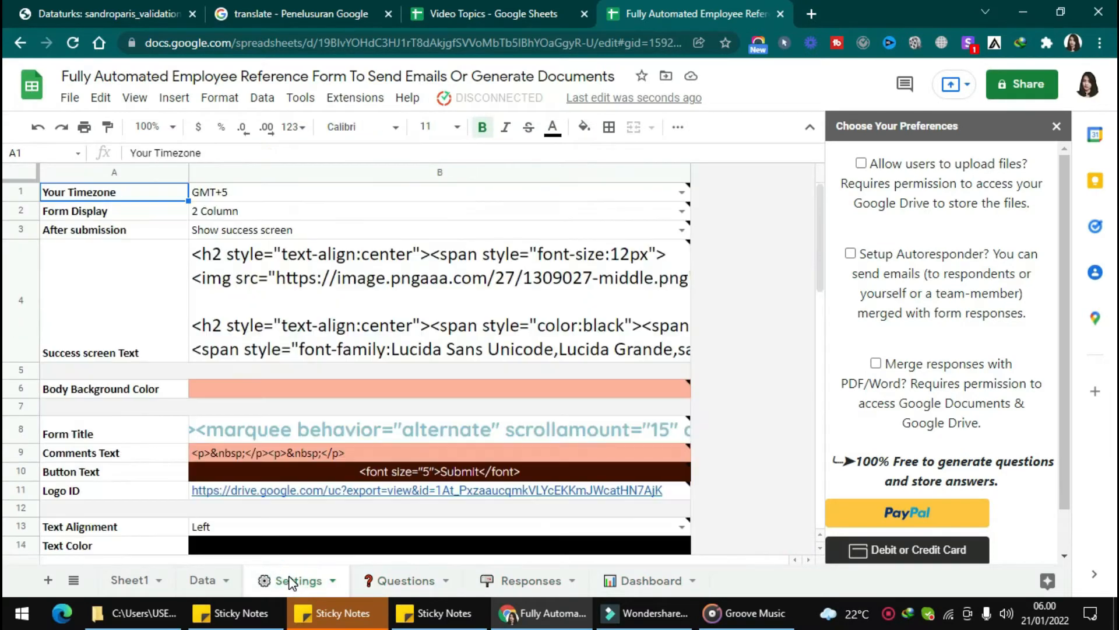
{"action": "left_click", "coordinate": [75, 43]}
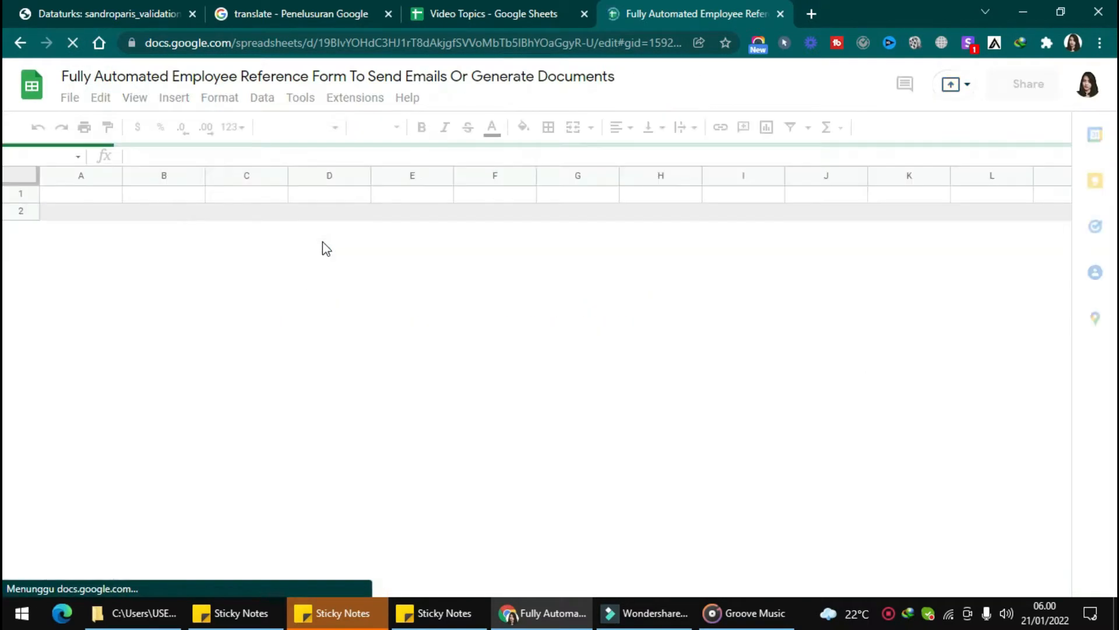
{"action": "left_click", "coordinate": [477, 99]}
{"action": "left_click", "coordinate": [472, 124]}
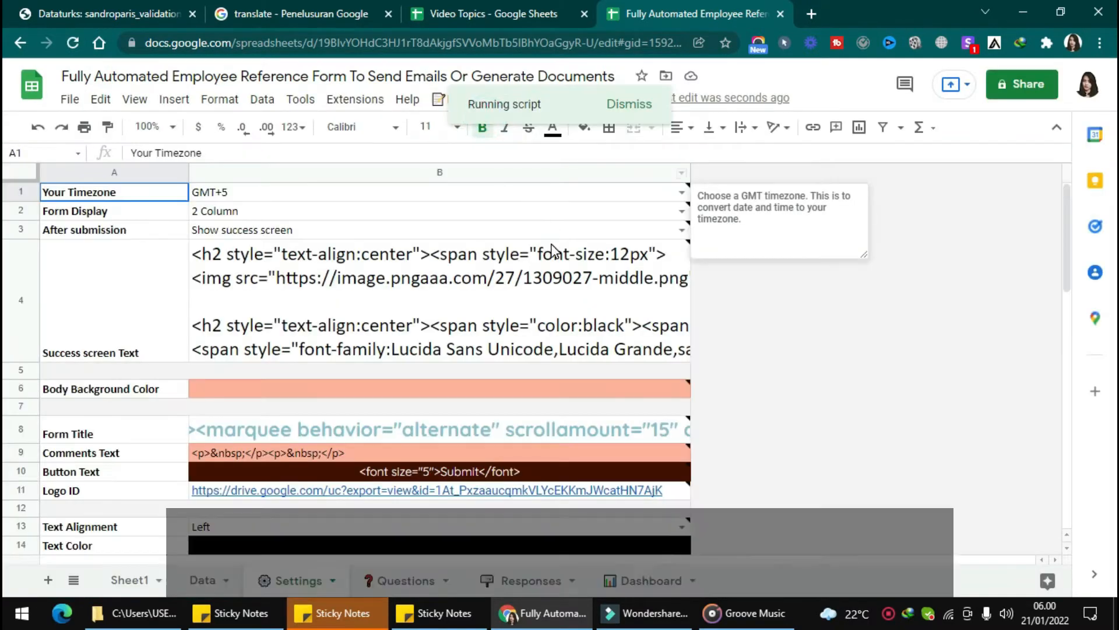
{"action": "left_click", "coordinate": [606, 383]}
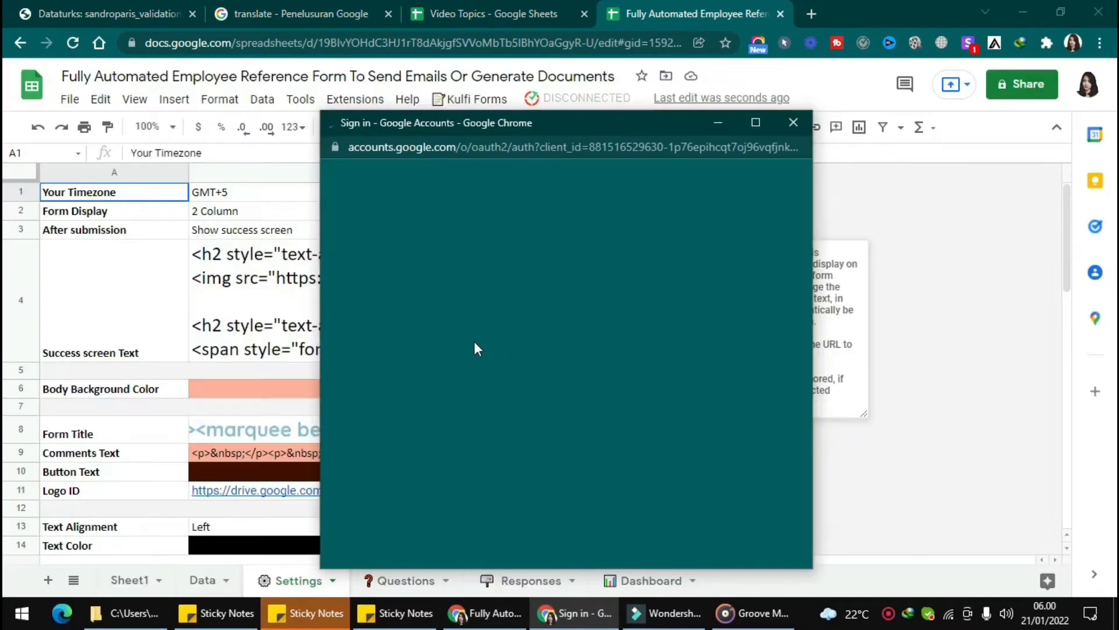
Sign in with the listed Google account and grant Kulfi_Forms_ClientScript access despite it being unverified
{"action": "left_click", "coordinate": [408, 321]}
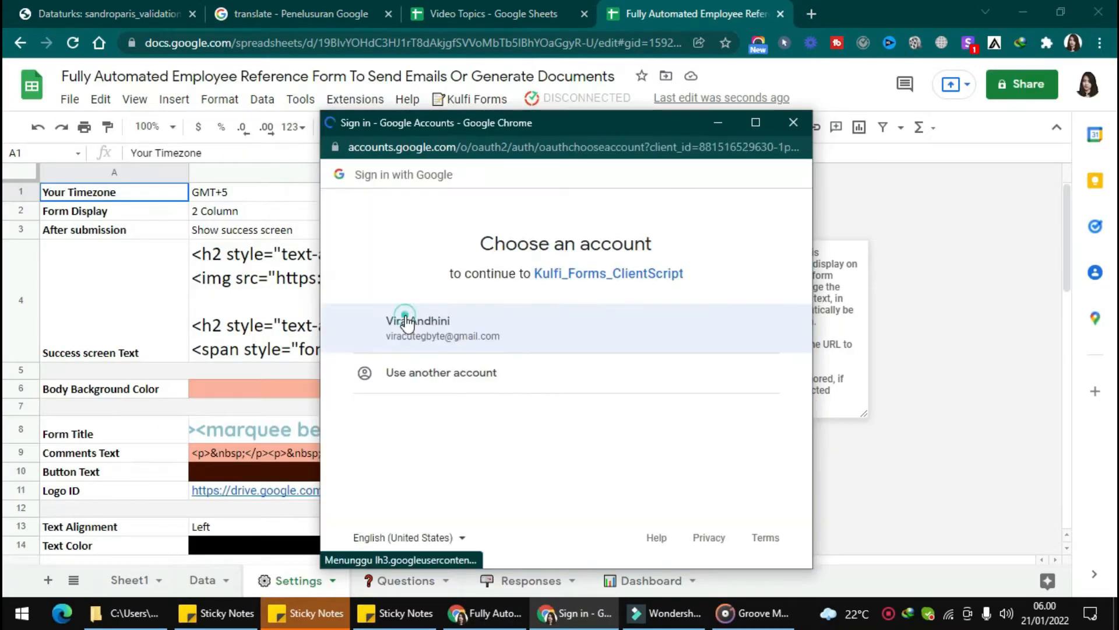
{"action": "left_click", "coordinate": [365, 439]}
{"action": "scroll", "coordinate": [423, 467], "scroll_direction": "down", "scroll_amount": 1}
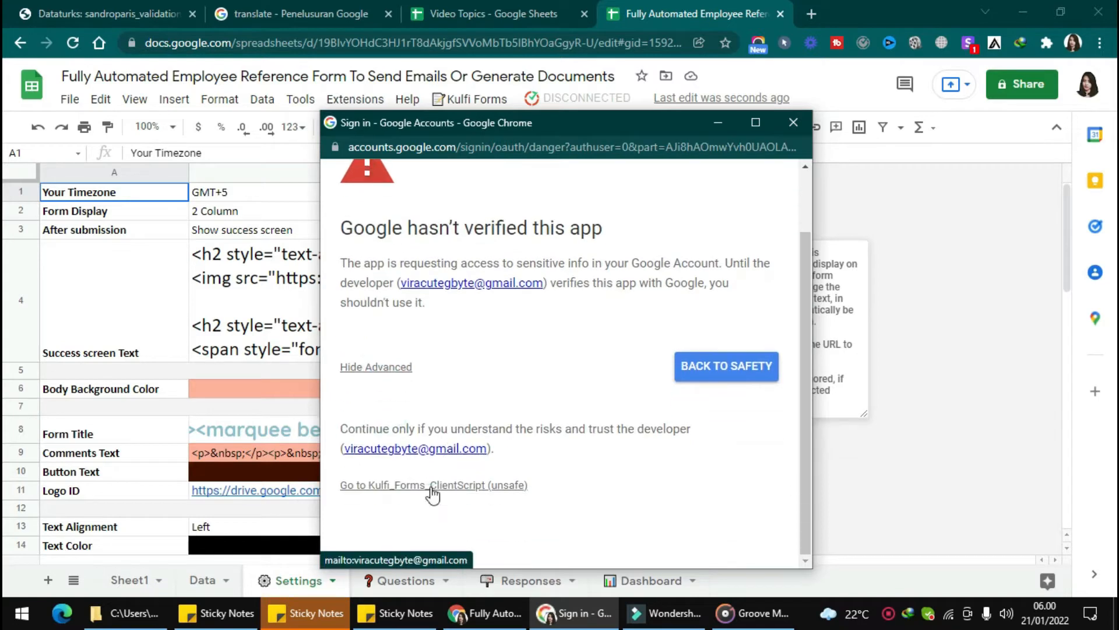
{"action": "left_click", "coordinate": [432, 493]}
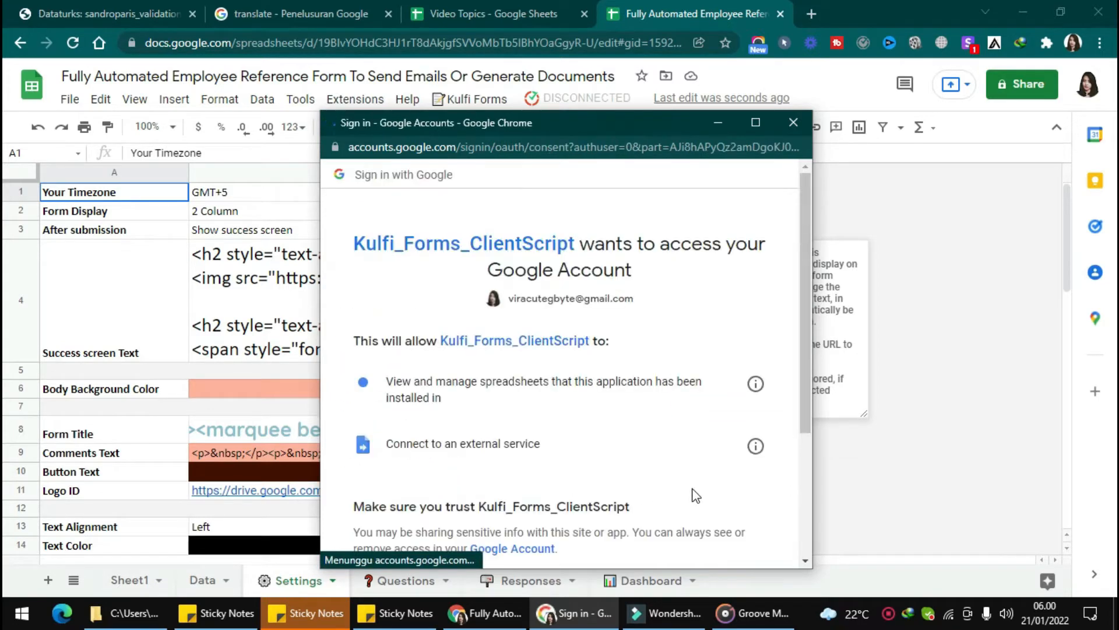
{"action": "scroll", "coordinate": [723, 522], "scroll_direction": "down", "scroll_amount": 3}
{"action": "left_click", "coordinate": [709, 466]}
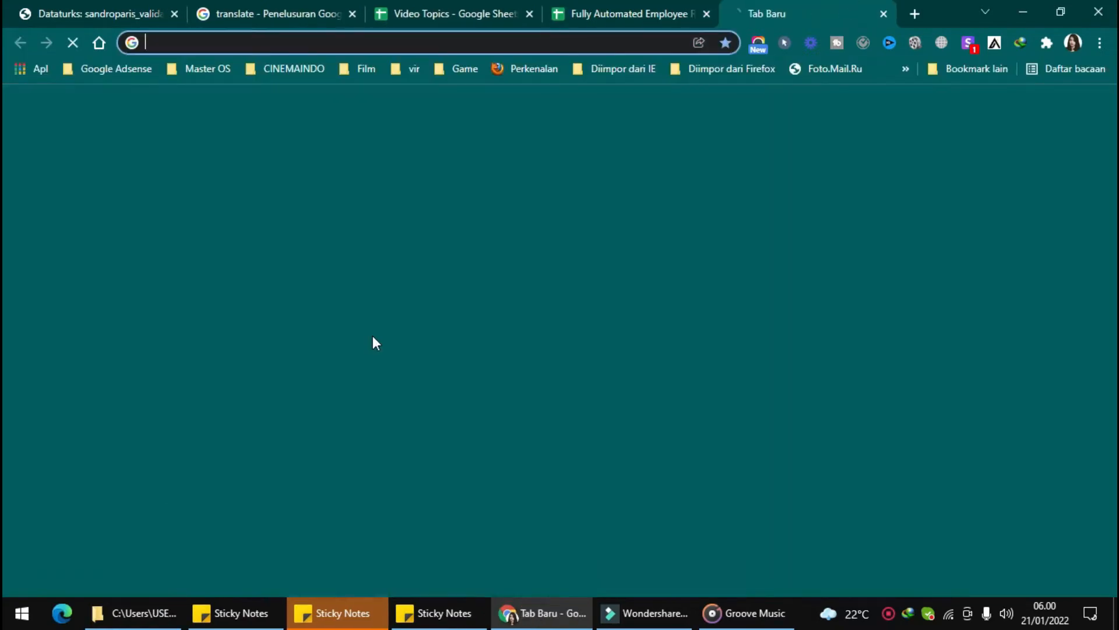
Open the copied form link in the new browser tab
{"action": "key", "text": "ctrl+v"}
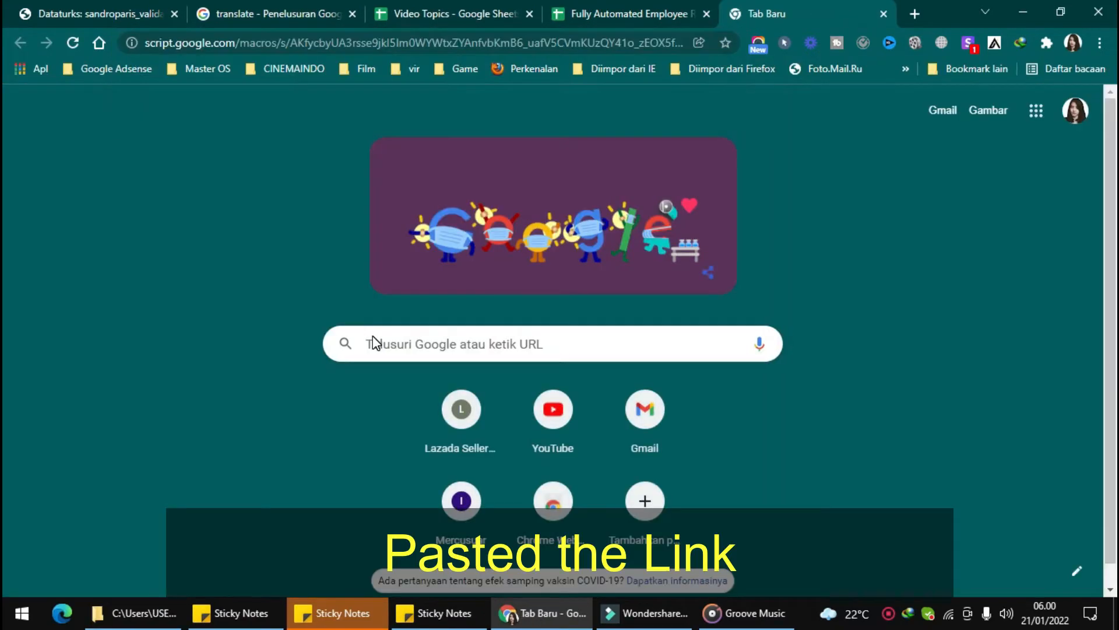
{"action": "key", "text": "Return"}
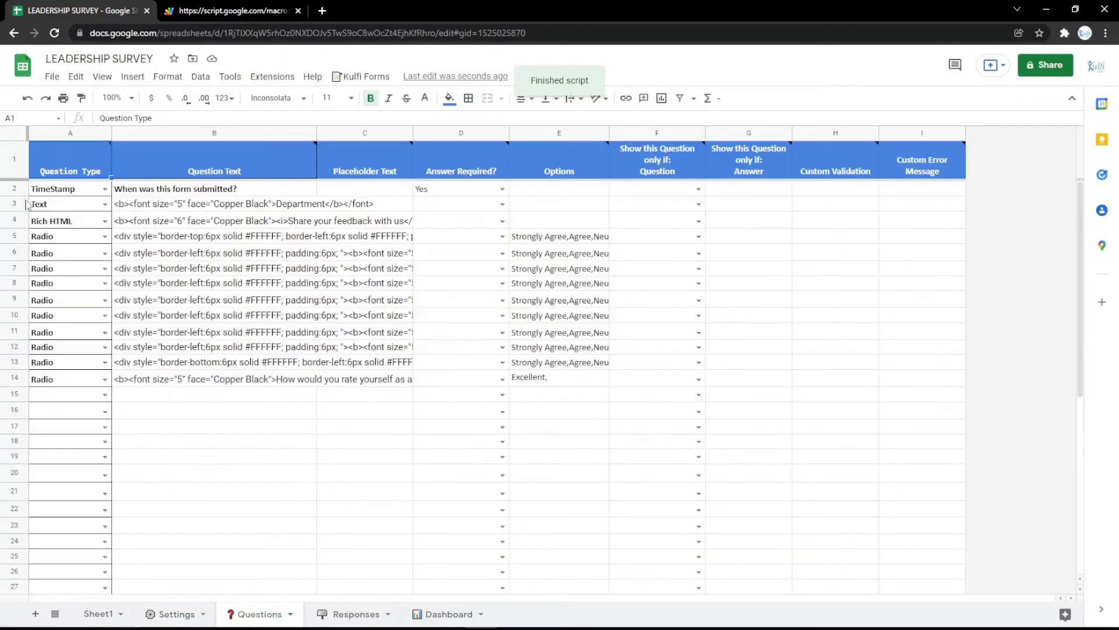
Insert a row above the Department question and set its question type to Text
{"action": "right_click", "coordinate": [14, 204]}
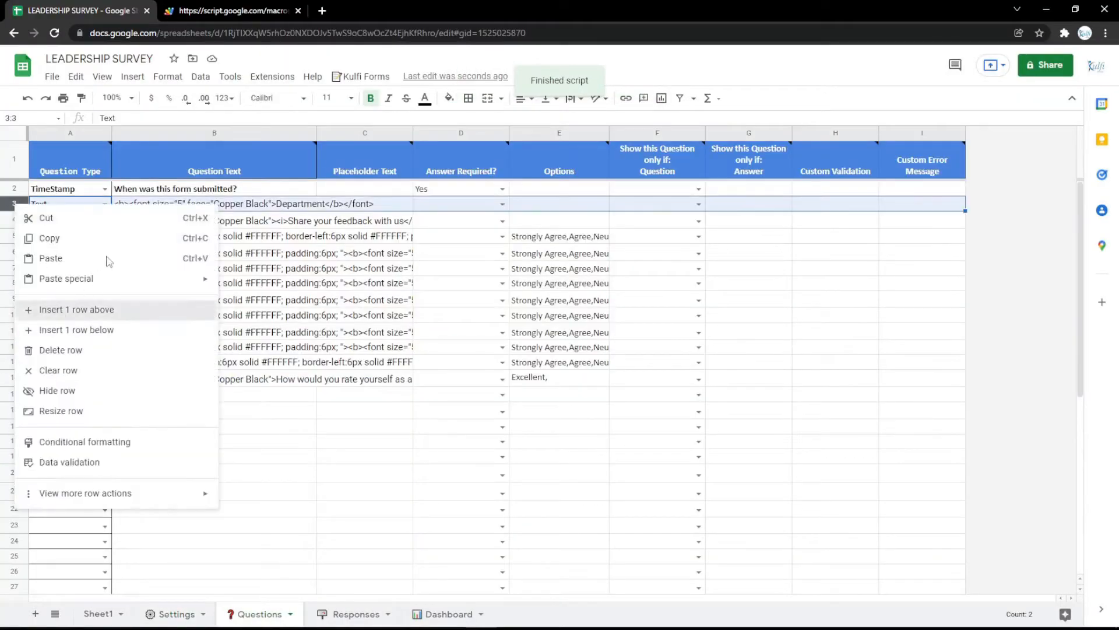
{"action": "left_click", "coordinate": [103, 310]}
{"action": "left_click", "coordinate": [104, 204]}
{"action": "left_click", "coordinate": [71, 258]}
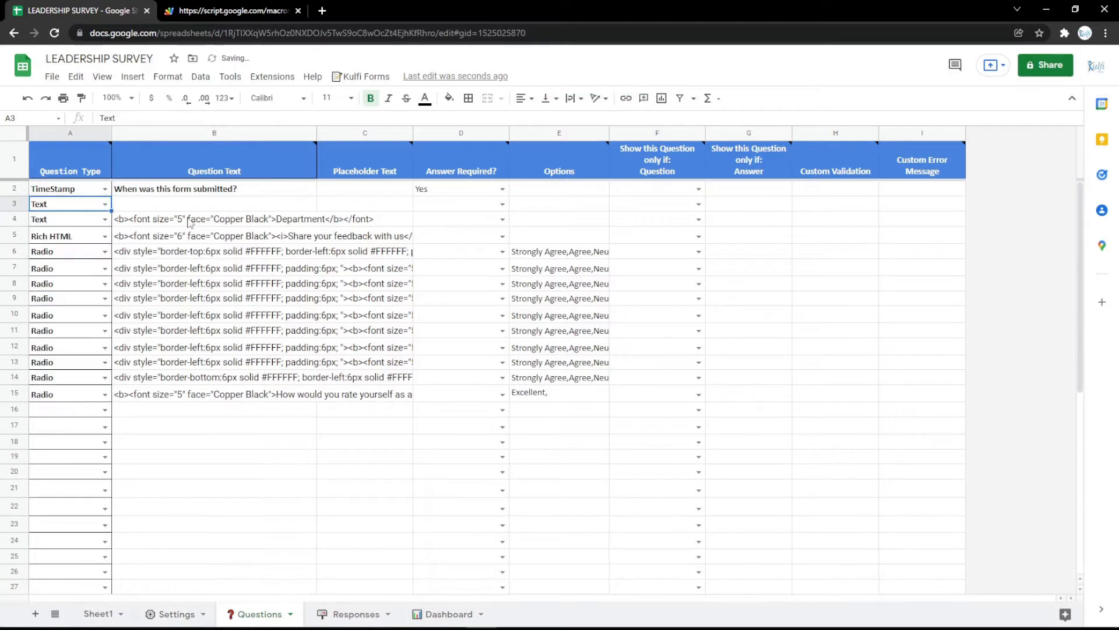
Copy the Department question text into the new row with the label changed to Name, and refresh the live form
{"action": "left_click", "coordinate": [192, 220]}
{"action": "key", "text": "ctrl+c"}
{"action": "left_click", "coordinate": [201, 206]}
{"action": "key", "text": "ctrl+v"}
{"action": "double_click", "coordinate": [291, 203]}
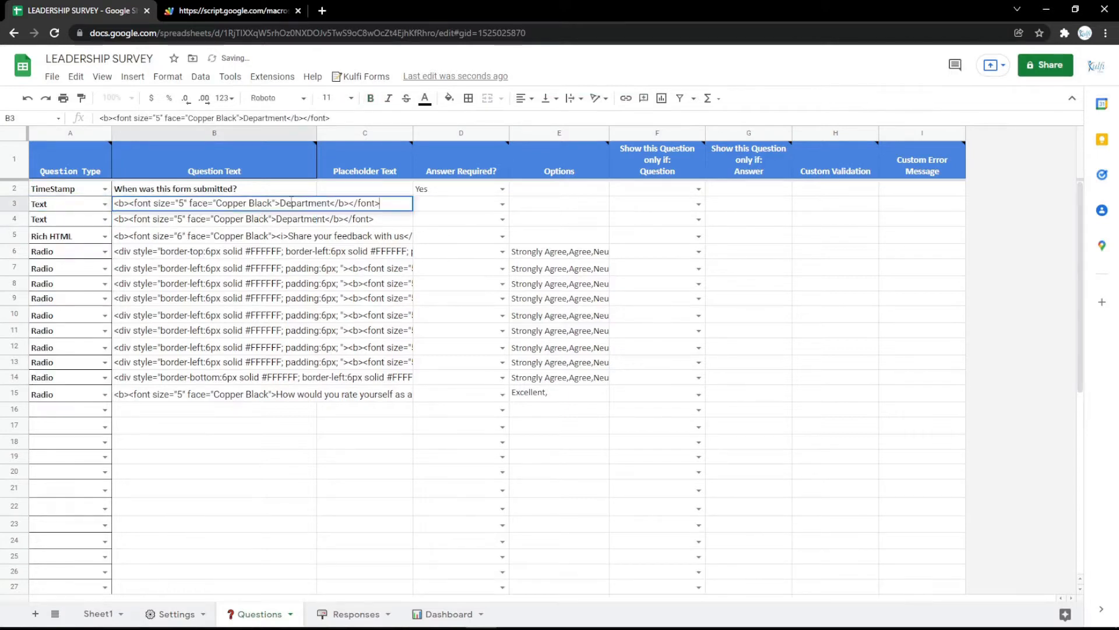
{"action": "key", "text": "Return"}
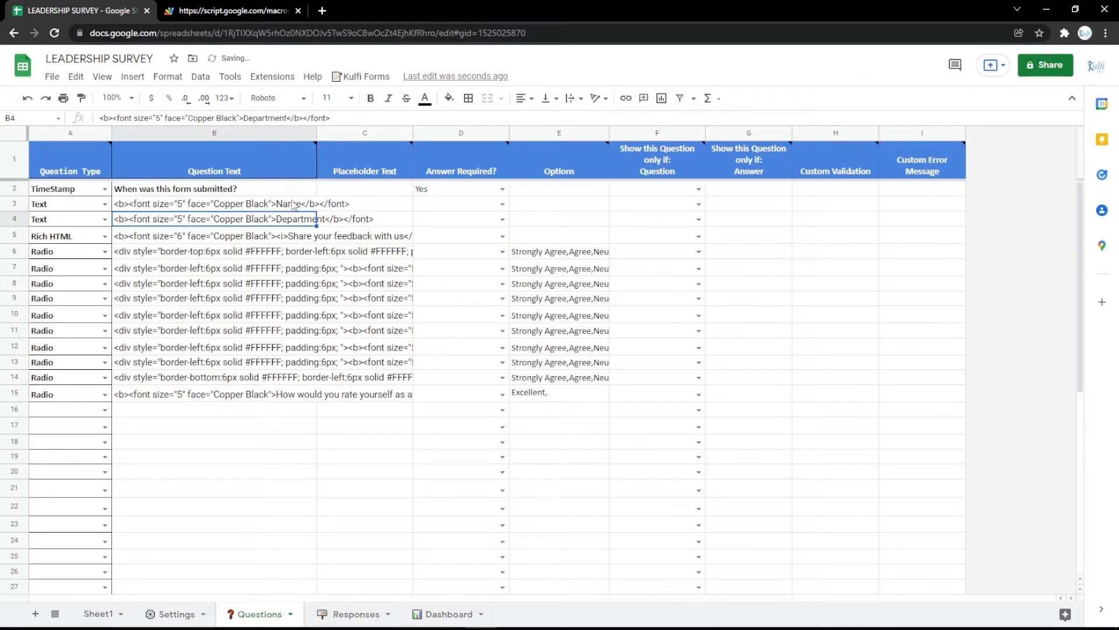
{"action": "left_click", "coordinate": [232, 7]}
{"action": "key", "text": "F5"}
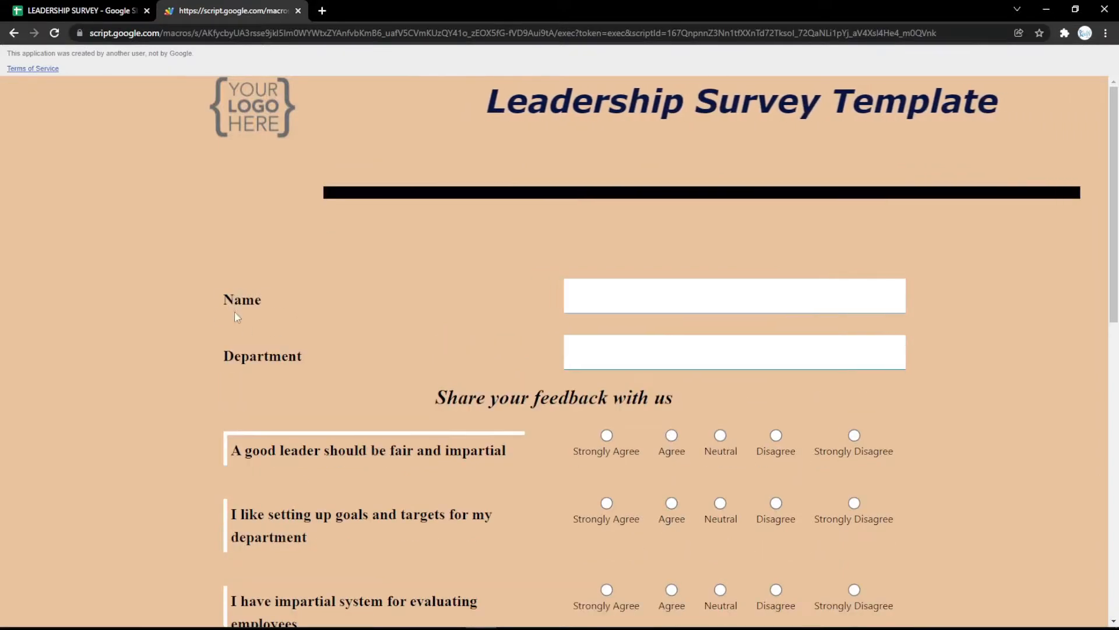
Turn the row 3 question into an Email question labelled Email and refresh the live form
{"action": "left_click", "coordinate": [82, 10]}
{"action": "left_click", "coordinate": [105, 204]}
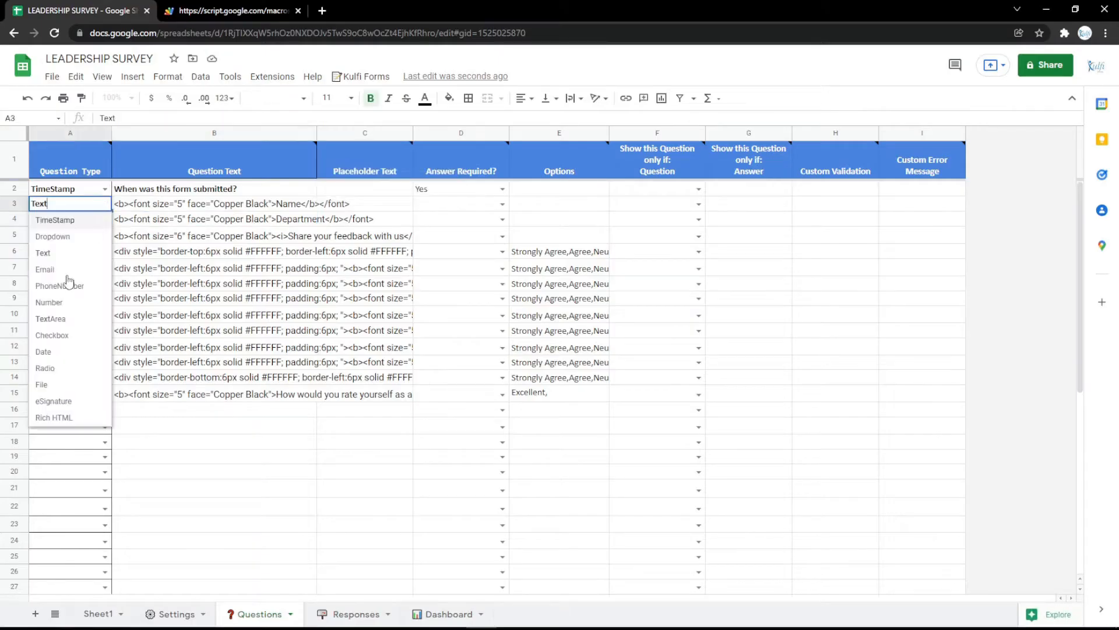
{"action": "left_click", "coordinate": [45, 269]}
{"action": "double_click", "coordinate": [302, 202]}
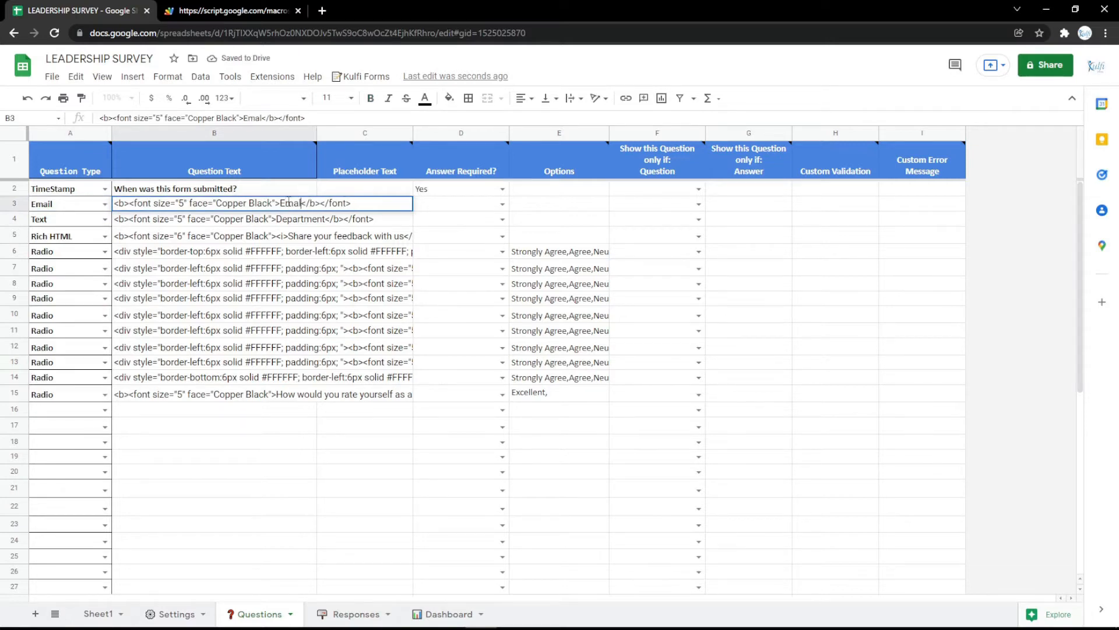
{"action": "type", "text": "l"}
{"action": "key", "text": "Return"}
{"action": "key", "text": "ctrl+Tab"}
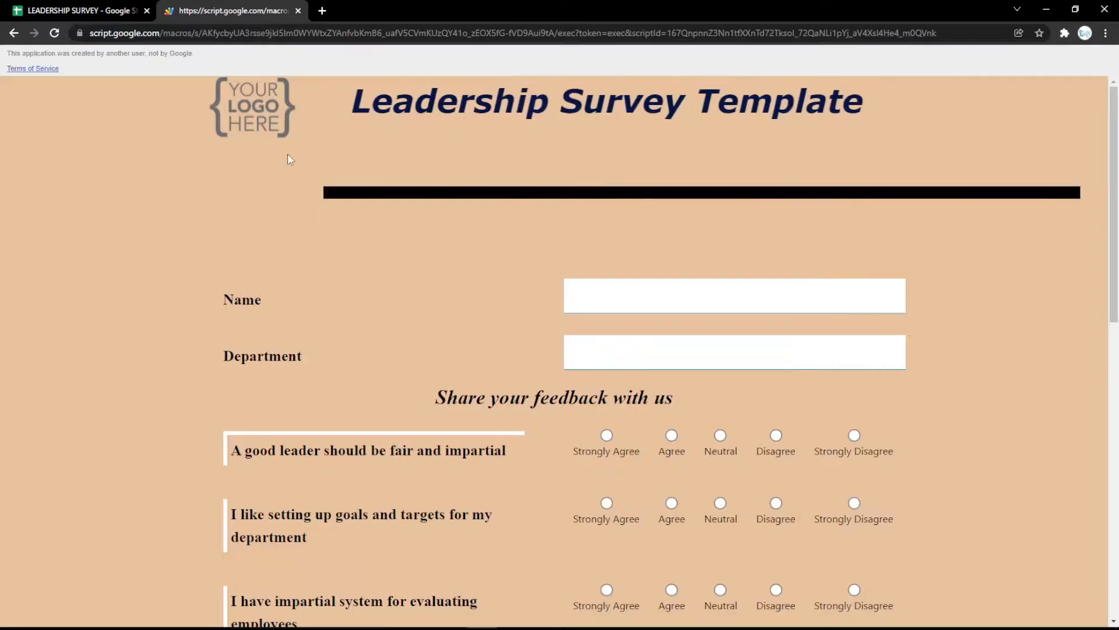
{"action": "key", "text": "F5"}
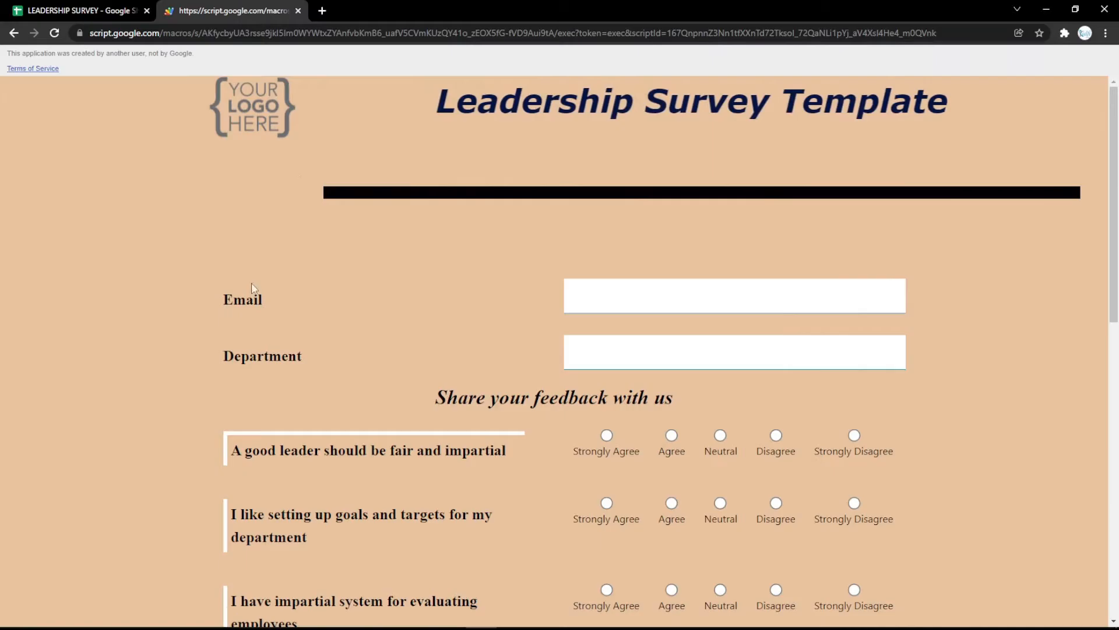
Turn the row 3 question into a PhoneNumber question labelled Phone Number and check the live form
{"action": "left_click", "coordinate": [123, 8]}
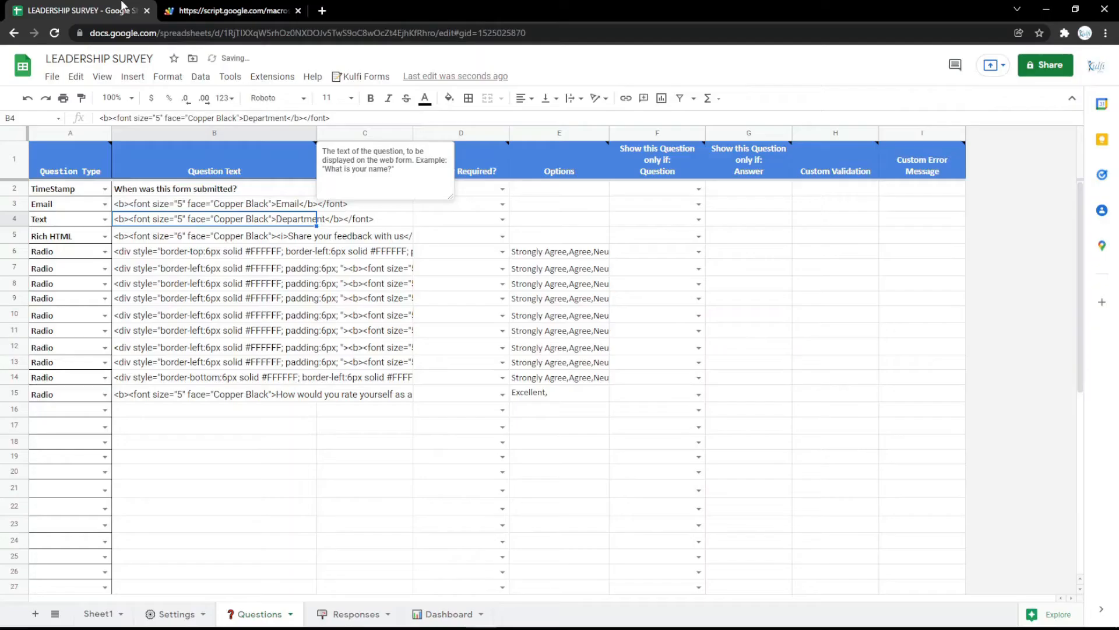
{"action": "left_click", "coordinate": [105, 204]}
{"action": "left_click", "coordinate": [59, 287]}
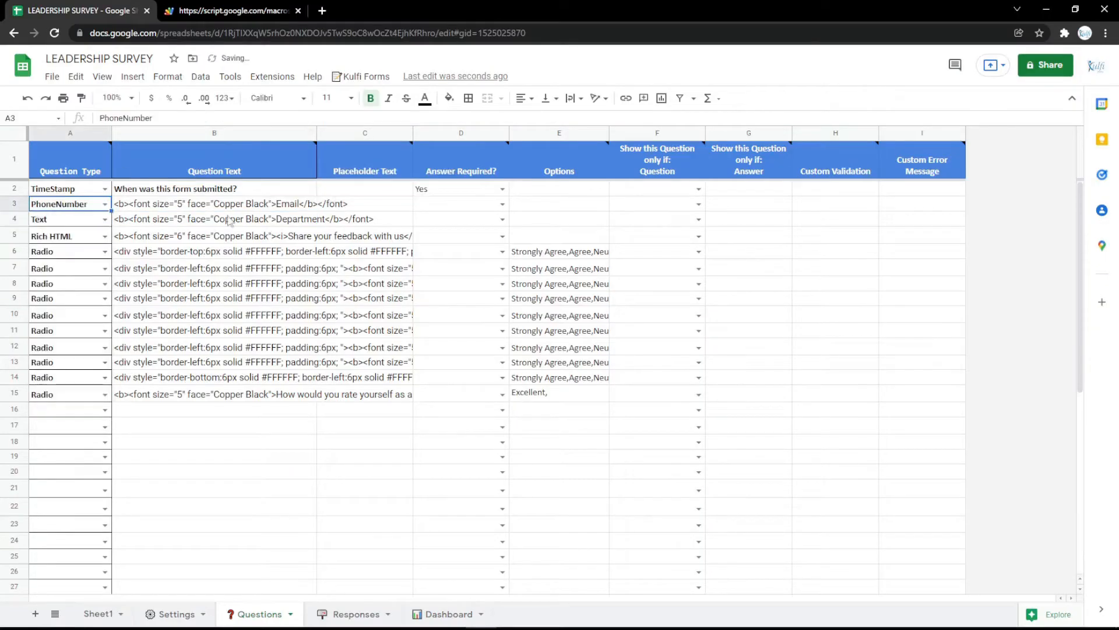
{"action": "left_click", "coordinate": [247, 208]}
{"action": "double_click", "coordinate": [298, 203]}
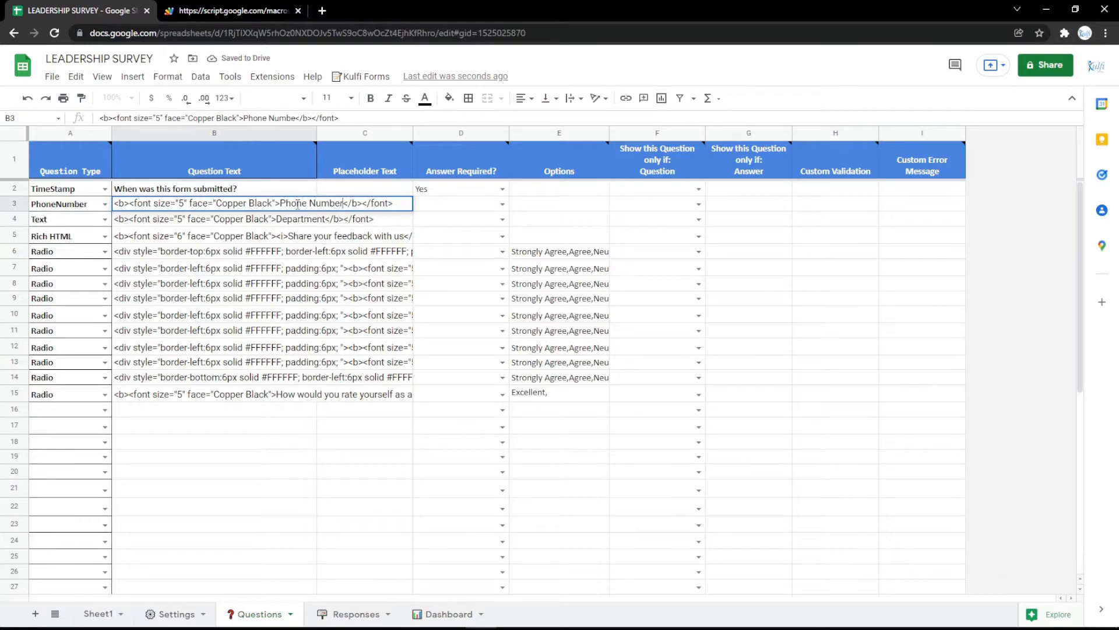
{"action": "key", "text": "Return"}
{"action": "key", "text": "ctrl+Tab"}
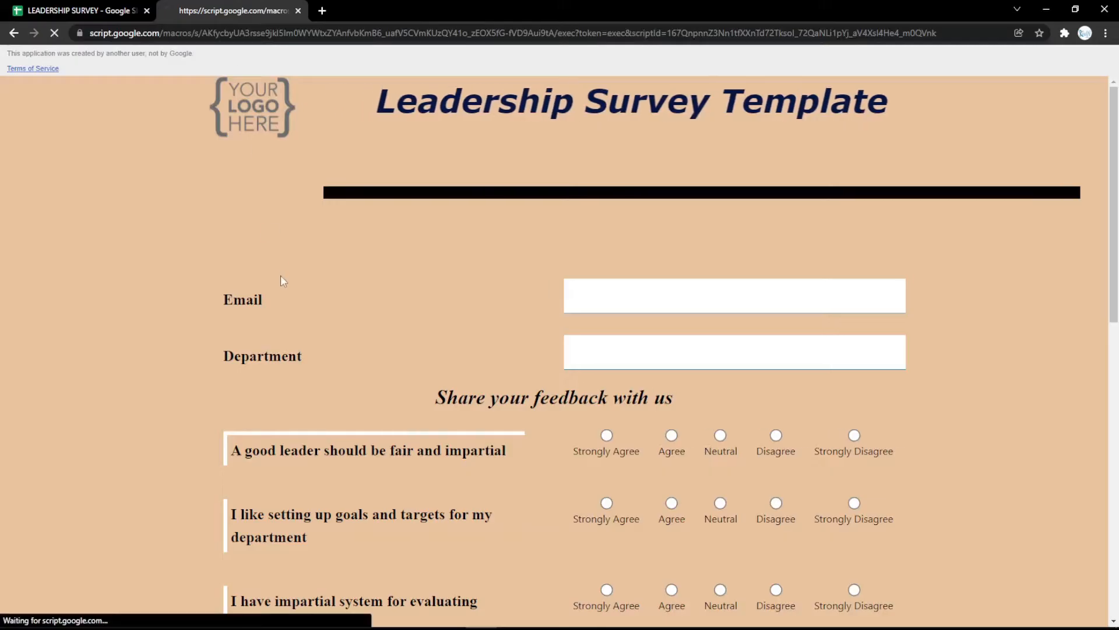
{"action": "key", "text": "ctrl+Tab"}
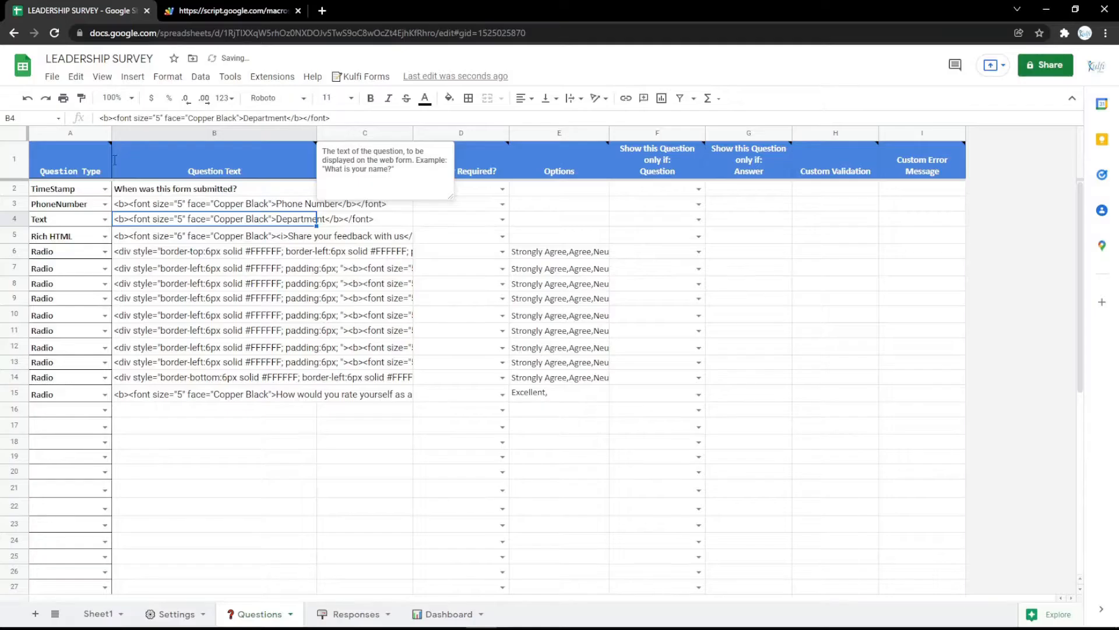
Try Number as the row 3 question type, switch it to TextArea labelled Address, and refresh the live form
{"action": "left_click", "coordinate": [105, 204]}
{"action": "left_click", "coordinate": [67, 301]}
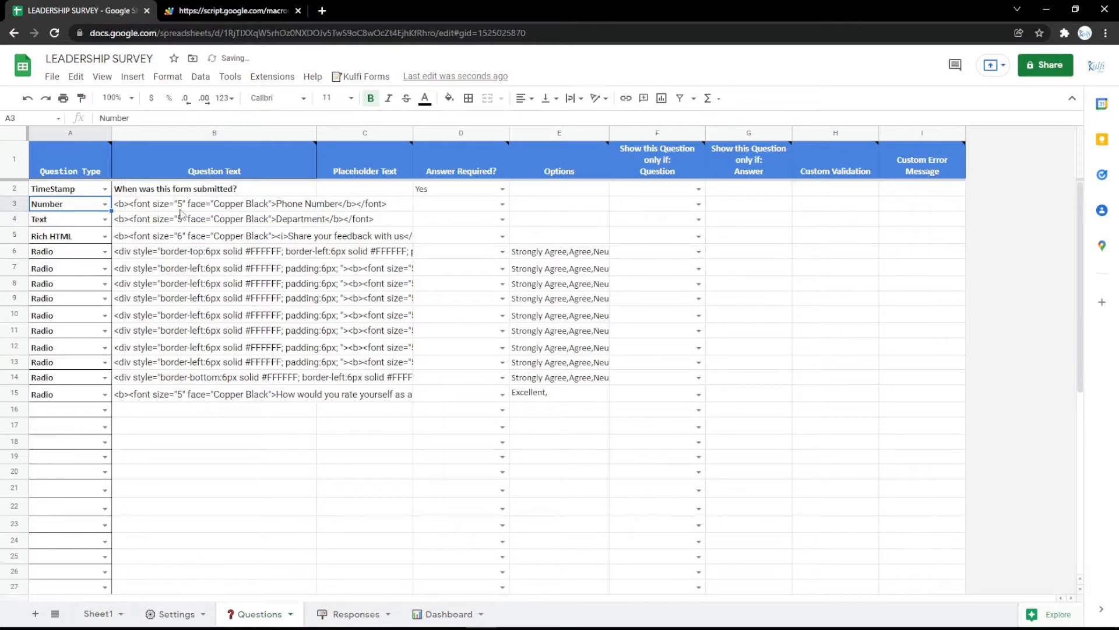
{"action": "left_click", "coordinate": [105, 204]}
{"action": "left_click", "coordinate": [88, 319]}
{"action": "double_click", "coordinate": [289, 201]}
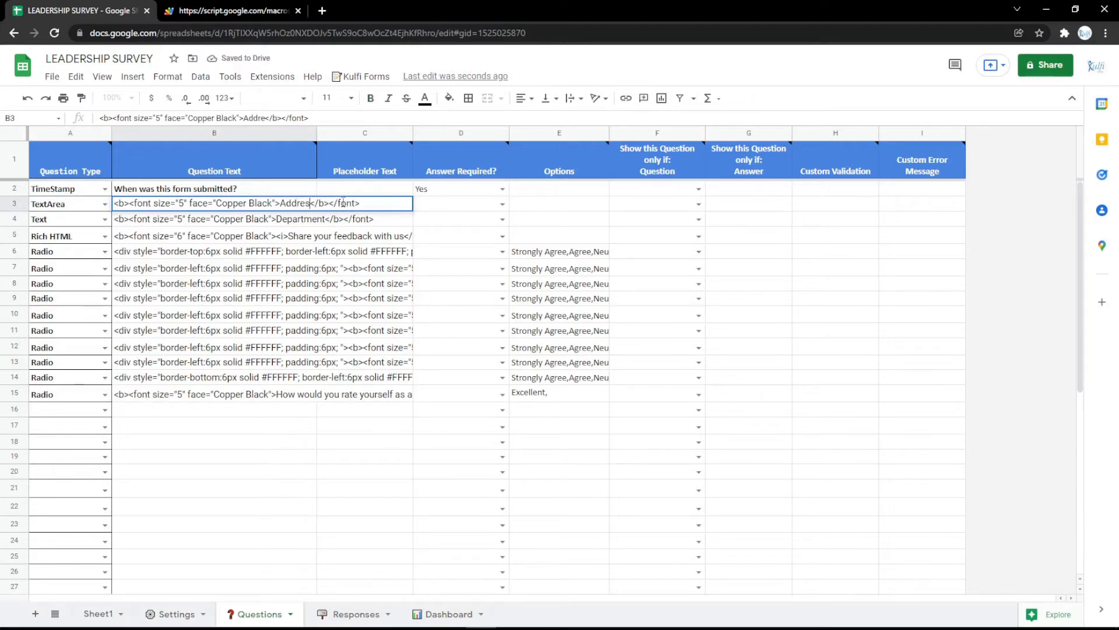
{"action": "type", "text": "s"}
{"action": "key", "text": "Return"}
{"action": "key", "text": "ctrl+Tab"}
{"action": "key", "text": "F5"}
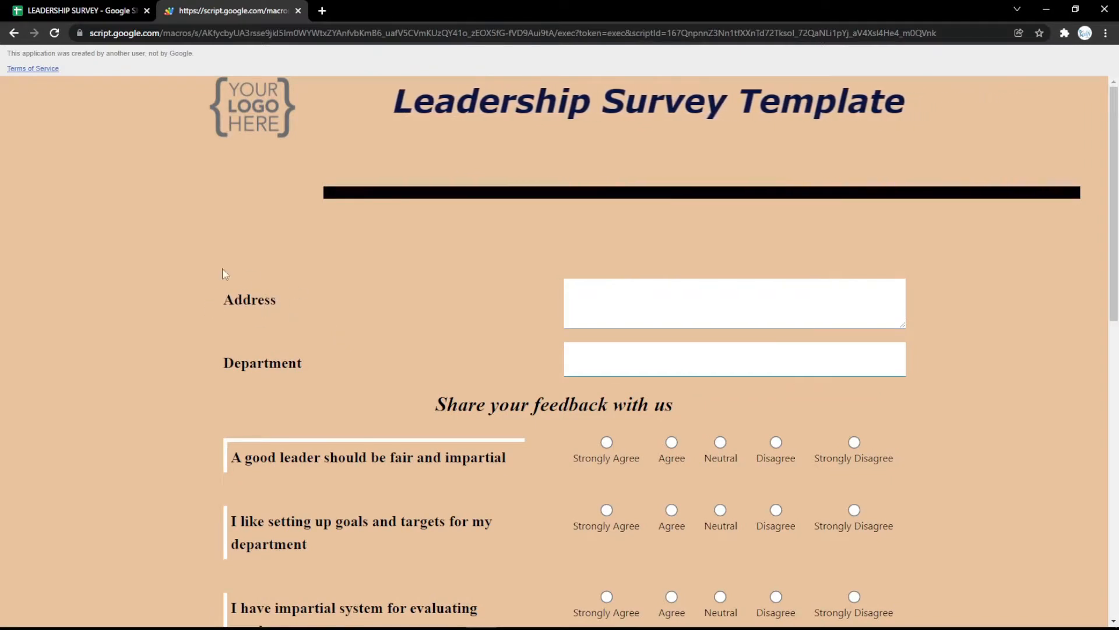
Turn the row 3 question into a Date question labelled Date
{"action": "key", "text": "ctrl+Tab"}
{"action": "left_click", "coordinate": [104, 203]}
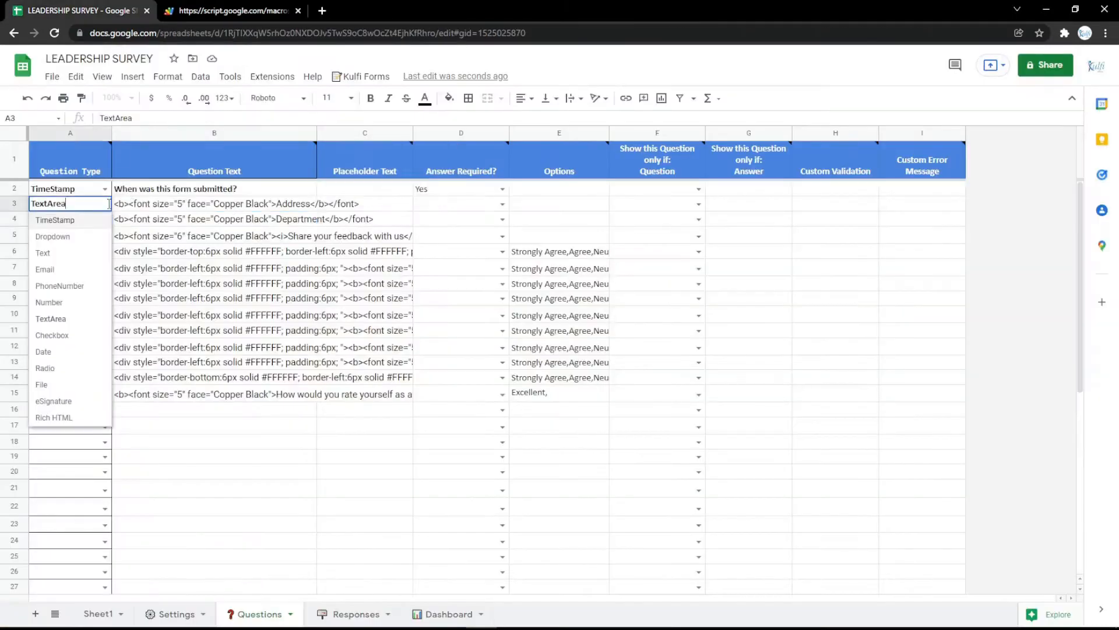
{"action": "left_click", "coordinate": [71, 336]}
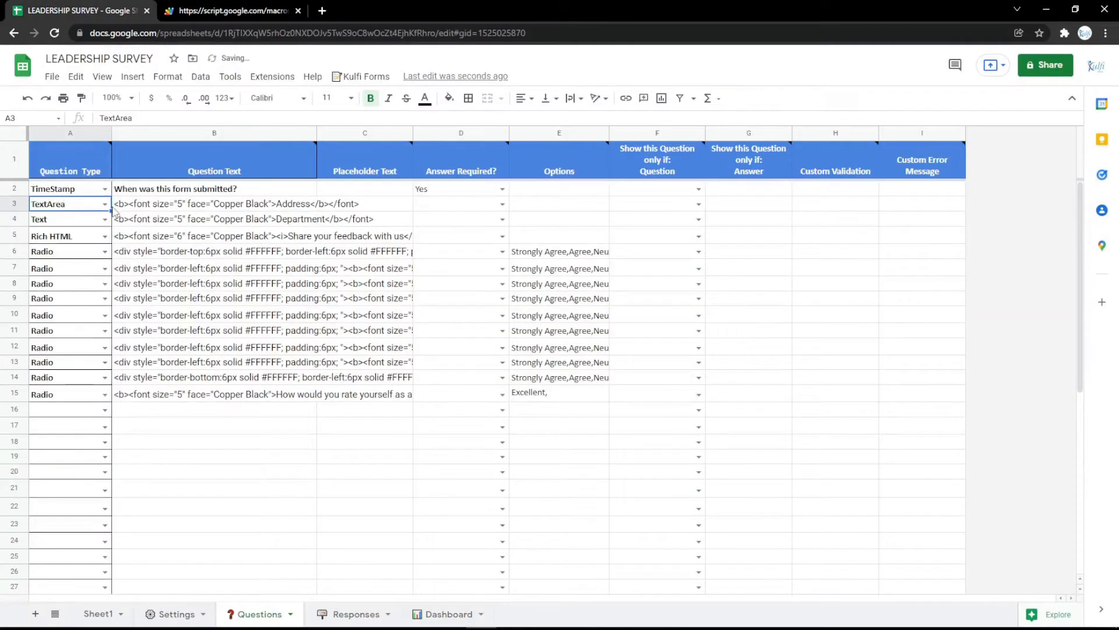
{"action": "left_click", "coordinate": [106, 205]}
{"action": "left_click", "coordinate": [92, 349]}
{"action": "double_click", "coordinate": [262, 207]}
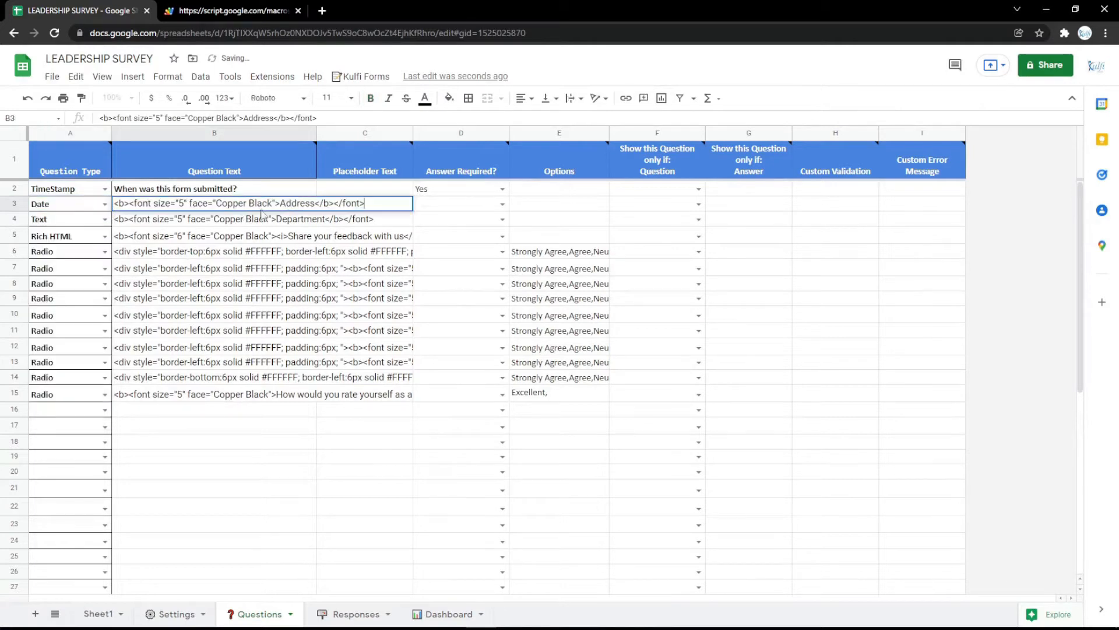
{"action": "left_click", "coordinate": [291, 261]}
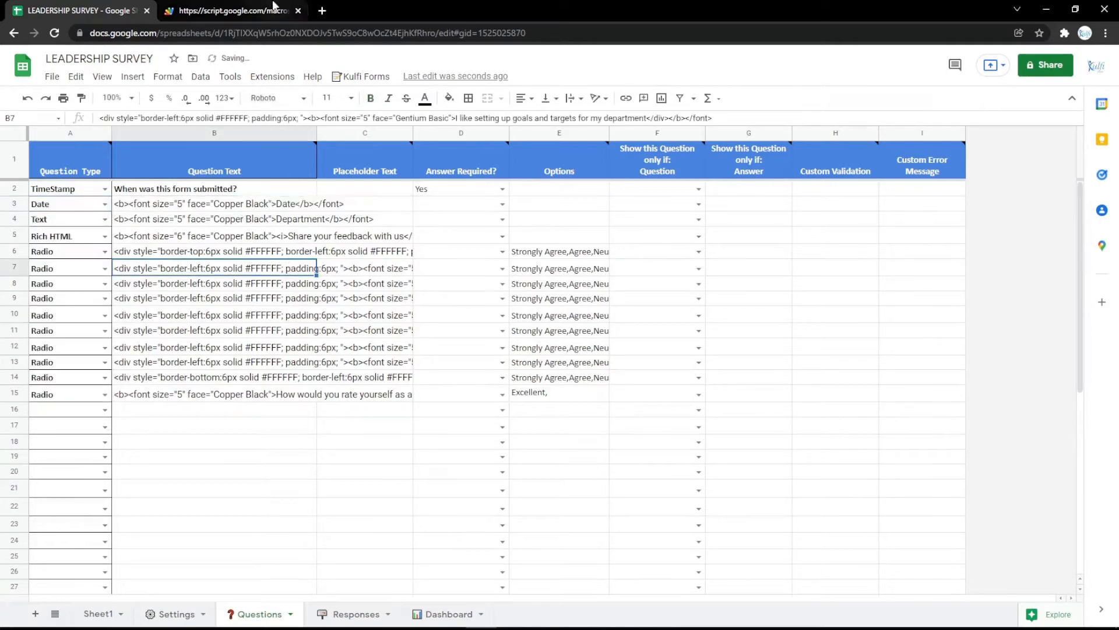
Refresh the live form and open the calendar of the Date field
{"action": "left_click", "coordinate": [275, 8]}
{"action": "key", "text": "F5"}
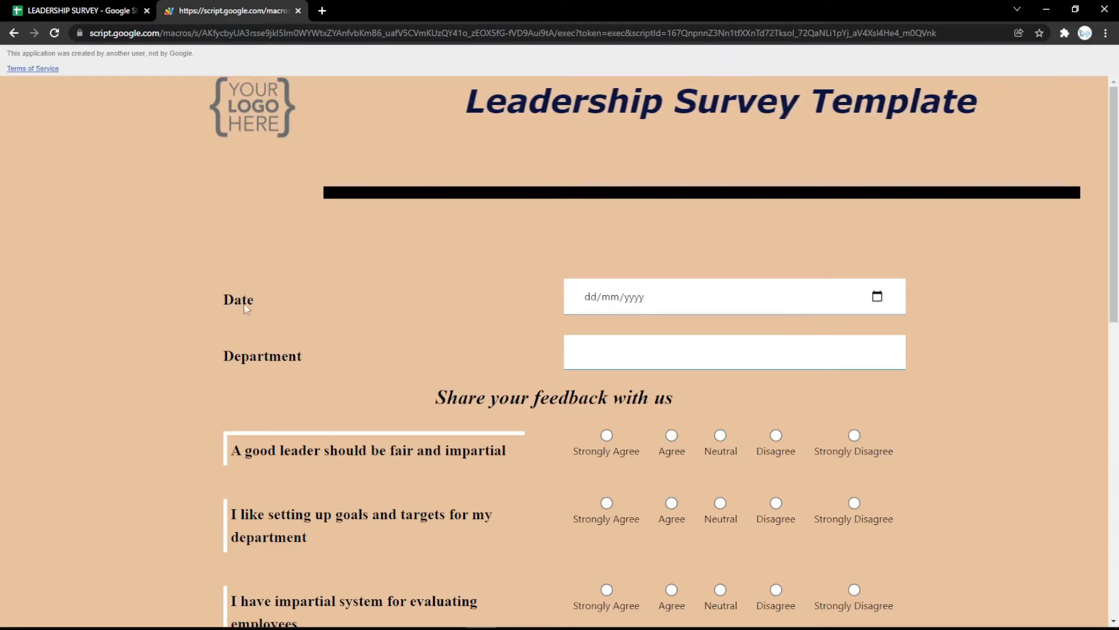
{"action": "left_click", "coordinate": [877, 297]}
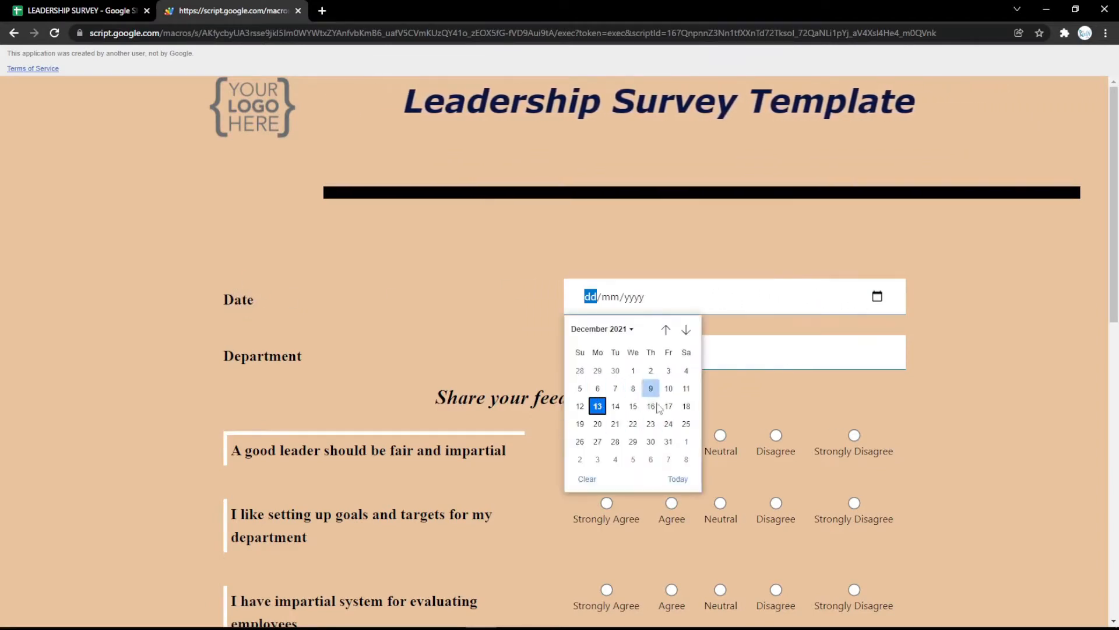
Turn the row 3 question into a Radio question labelled Gender
{"action": "left_click", "coordinate": [8, 10]}
{"action": "left_click", "coordinate": [105, 204]}
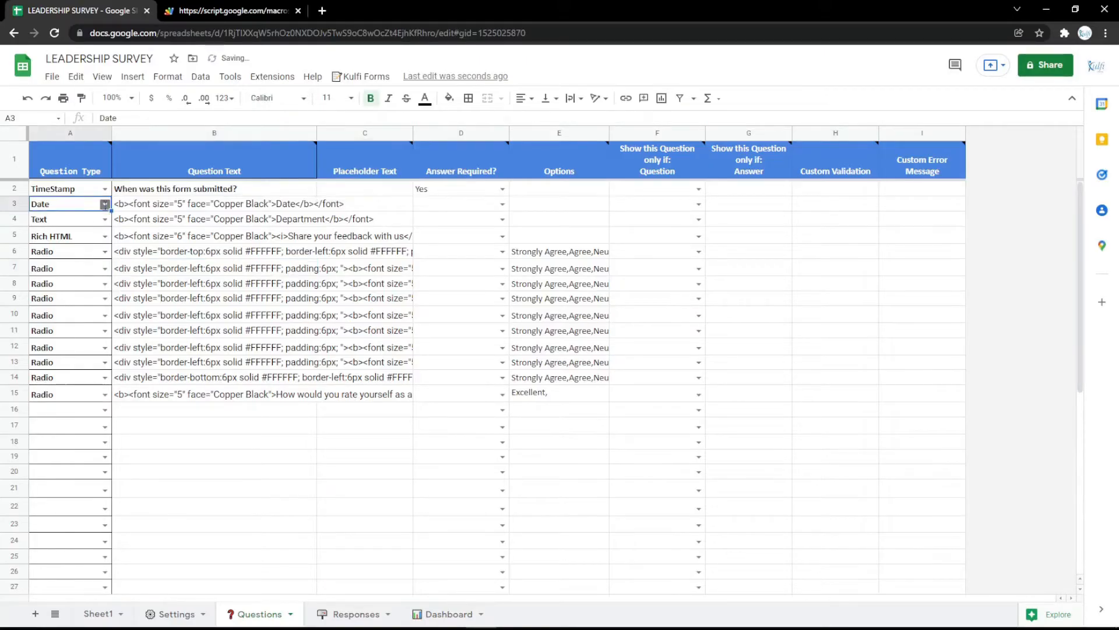
{"action": "left_click", "coordinate": [55, 370]}
{"action": "left_click", "coordinate": [224, 210]}
{"action": "double_click", "coordinate": [303, 204]}
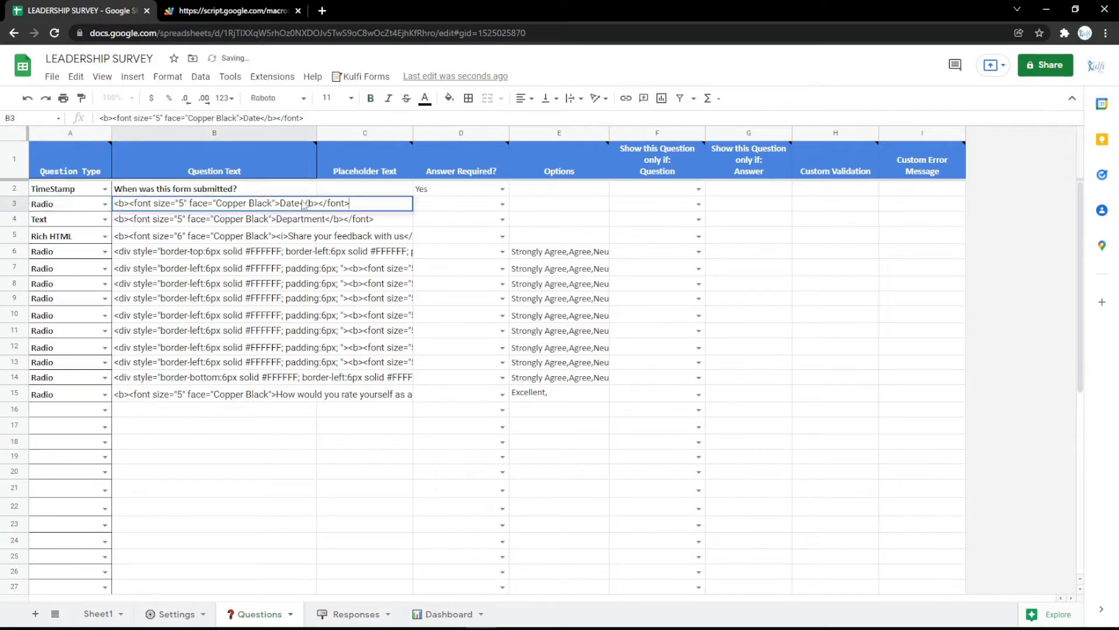
{"action": "type", "text": "r"}
{"action": "key", "text": "Return"}
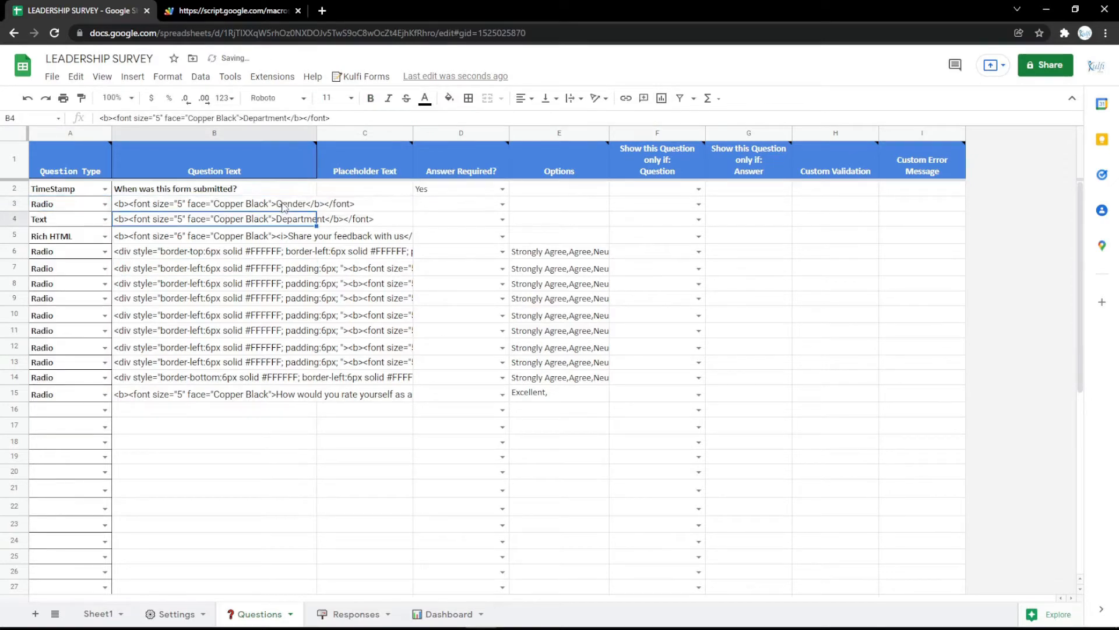
Enter Male, Female as the Gender question's options and refresh the live form
{"action": "left_click", "coordinate": [521, 207]}
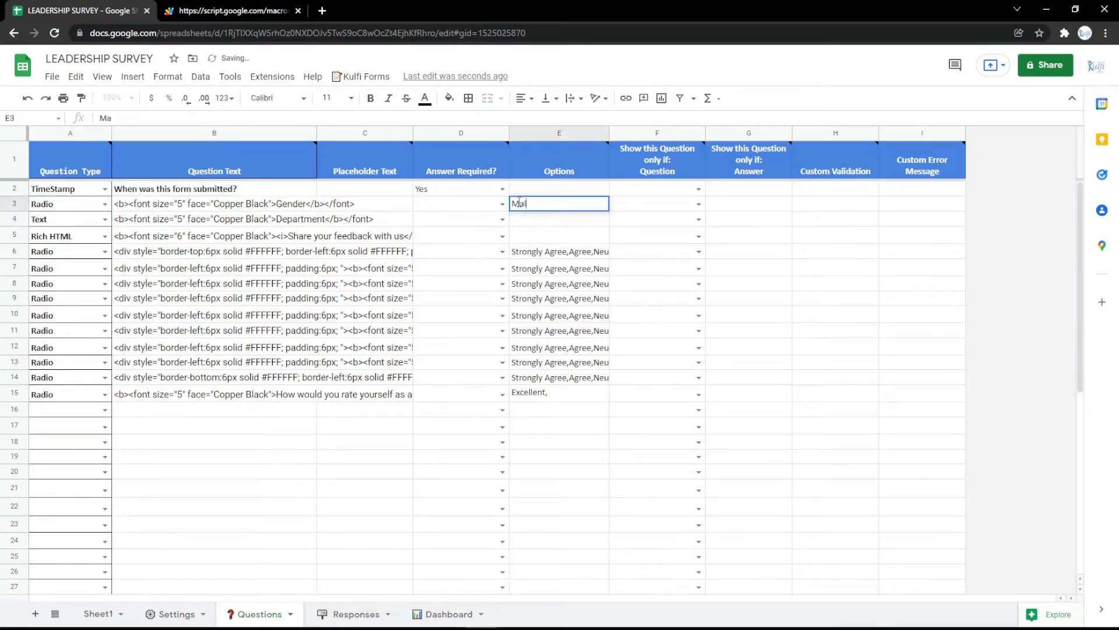
{"action": "type", "text": "Male, Female"}
{"action": "key", "text": "Return"}
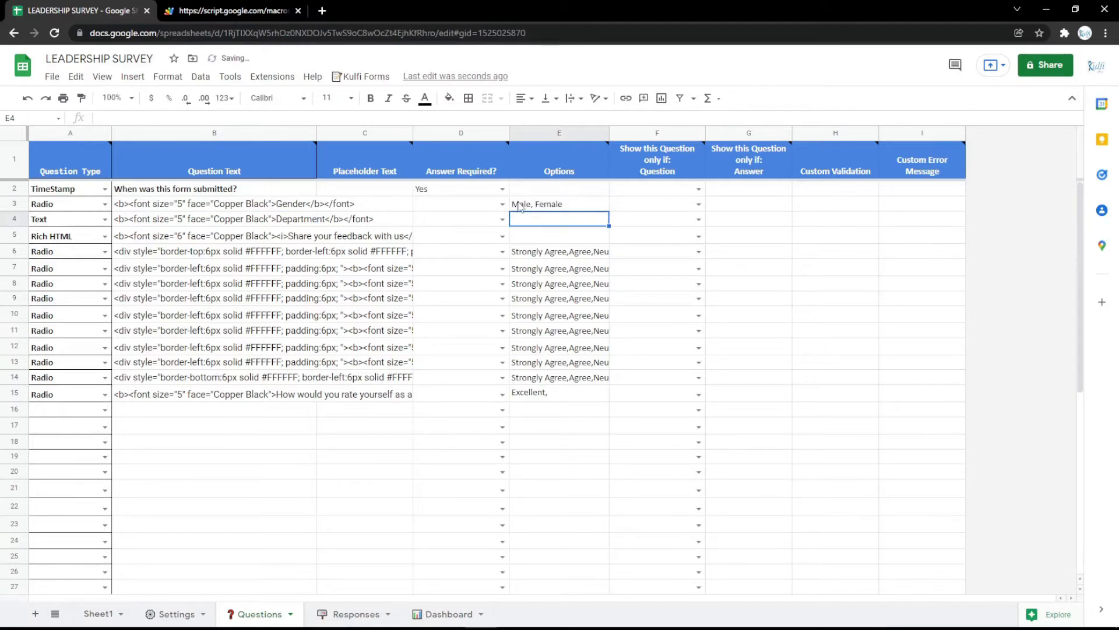
{"action": "left_click", "coordinate": [168, 8]}
{"action": "key", "text": "F5"}
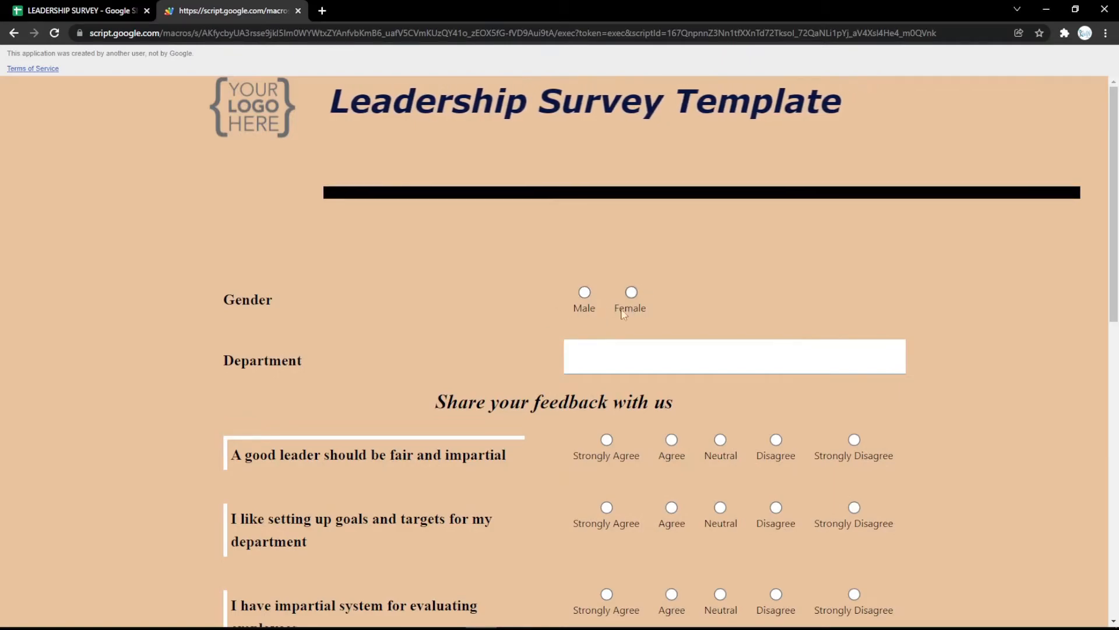
Turn the row 3 question into a File question labelled File and clear its options
{"action": "left_click", "coordinate": [87, 7]}
{"action": "left_click", "coordinate": [105, 204]}
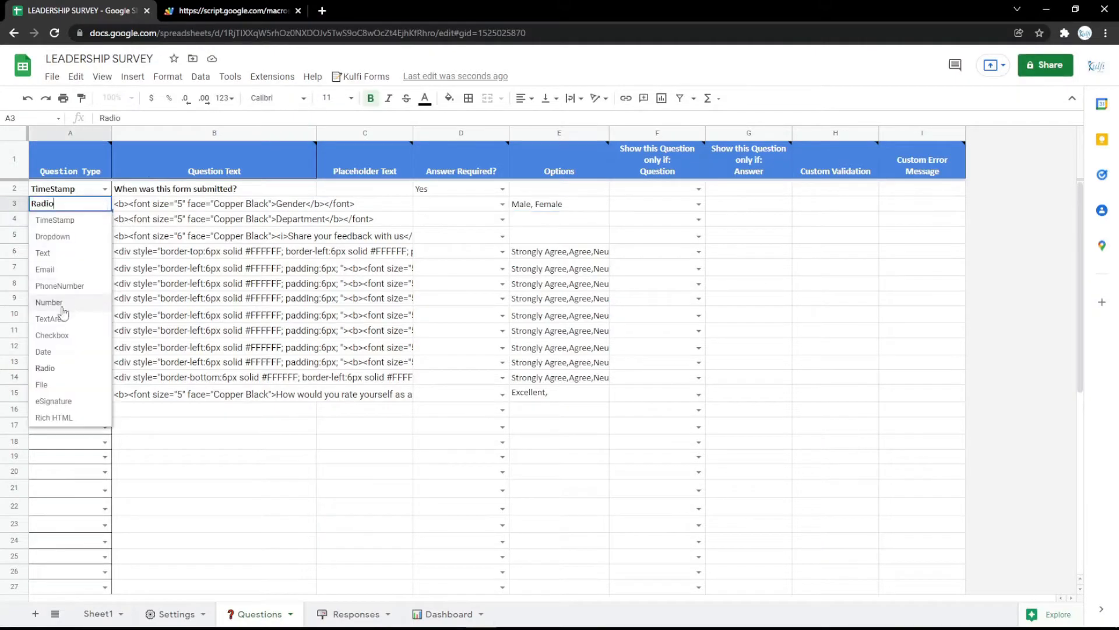
{"action": "left_click", "coordinate": [54, 395]}
{"action": "double_click", "coordinate": [298, 204]}
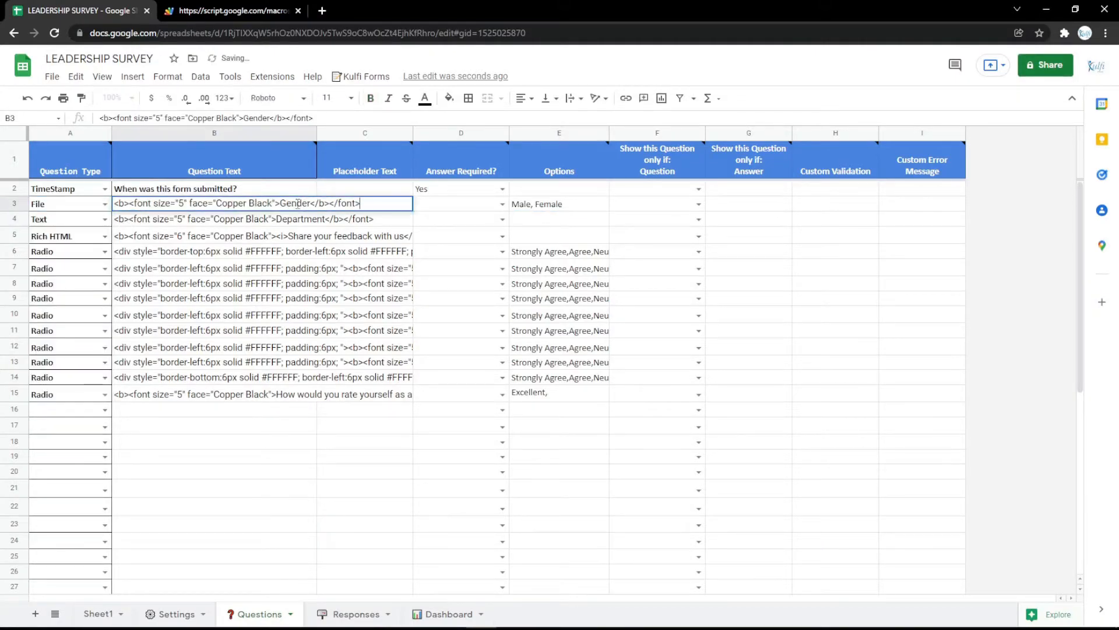
{"action": "type", "text": "File"}
{"action": "key", "text": "Return"}
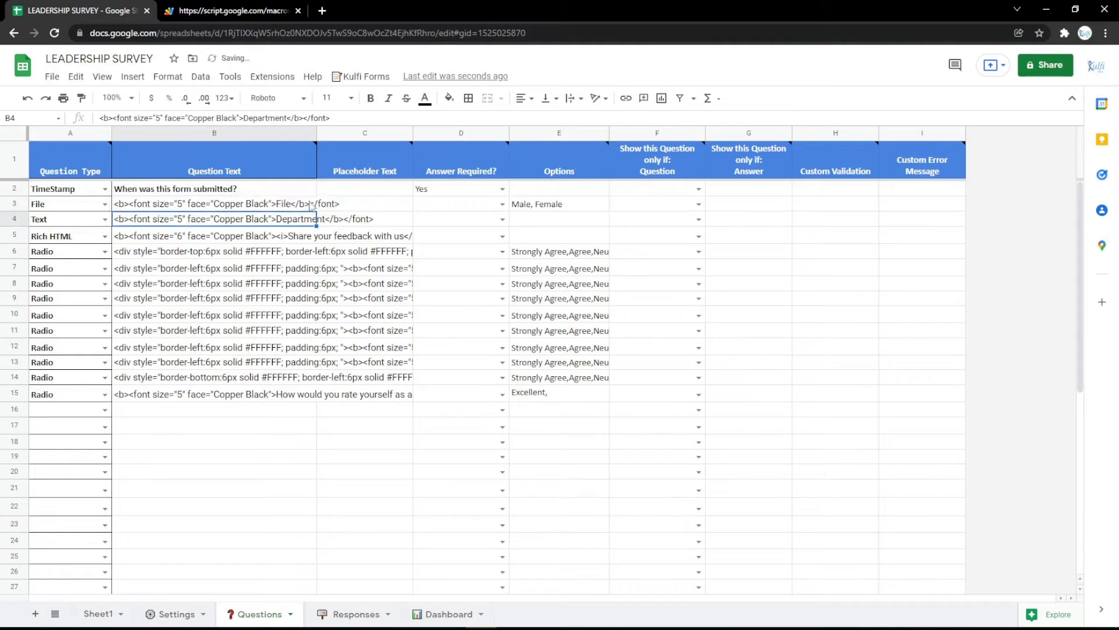
{"action": "left_click", "coordinate": [536, 202]}
{"action": "key", "text": "Delete"}
Refresh the live form and upload a sample file in the File field
{"action": "left_click", "coordinate": [236, 7]}
{"action": "key", "text": "F5"}
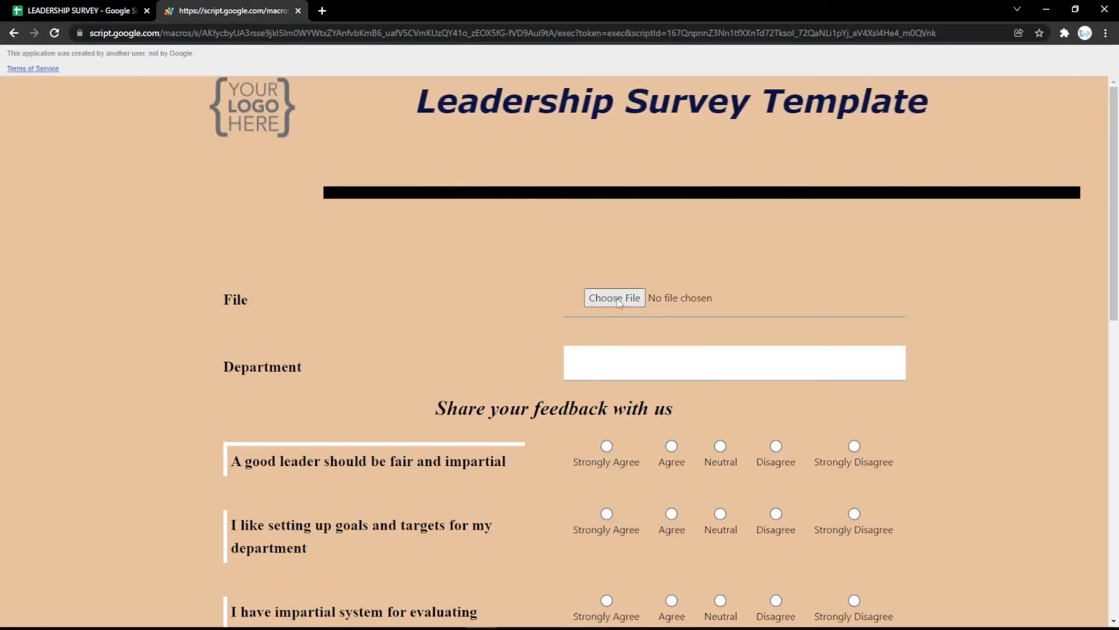
{"action": "left_click", "coordinate": [612, 298]}
{"action": "double_click", "coordinate": [170, 163]}
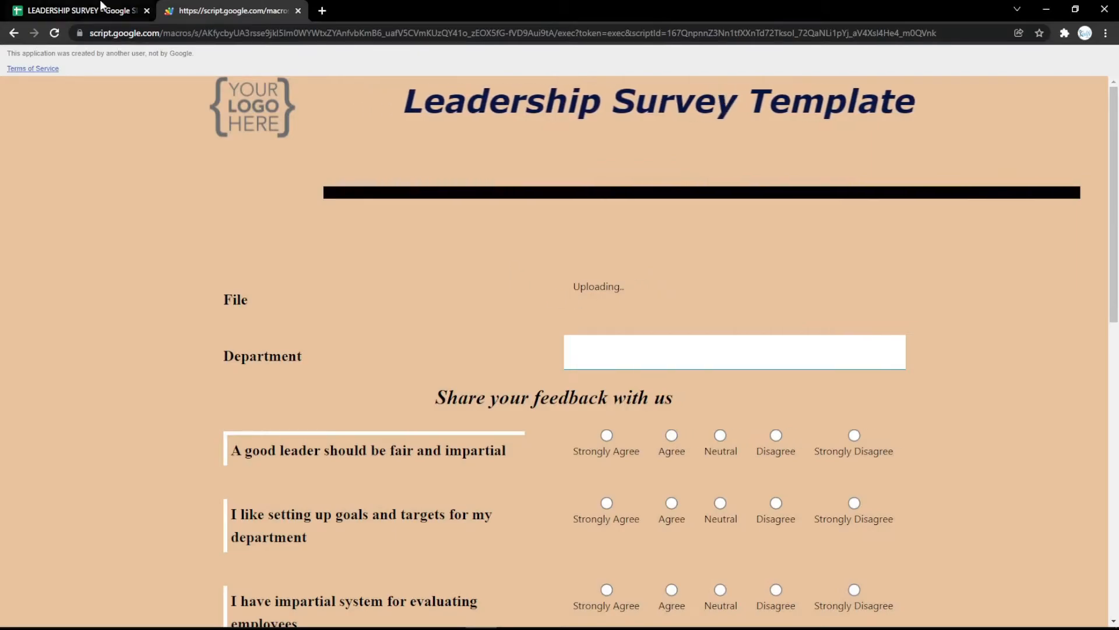
Turn the row 3 question into an eSignature question labelled Signature
{"action": "left_click", "coordinate": [100, 6]}
{"action": "left_click", "coordinate": [104, 205]}
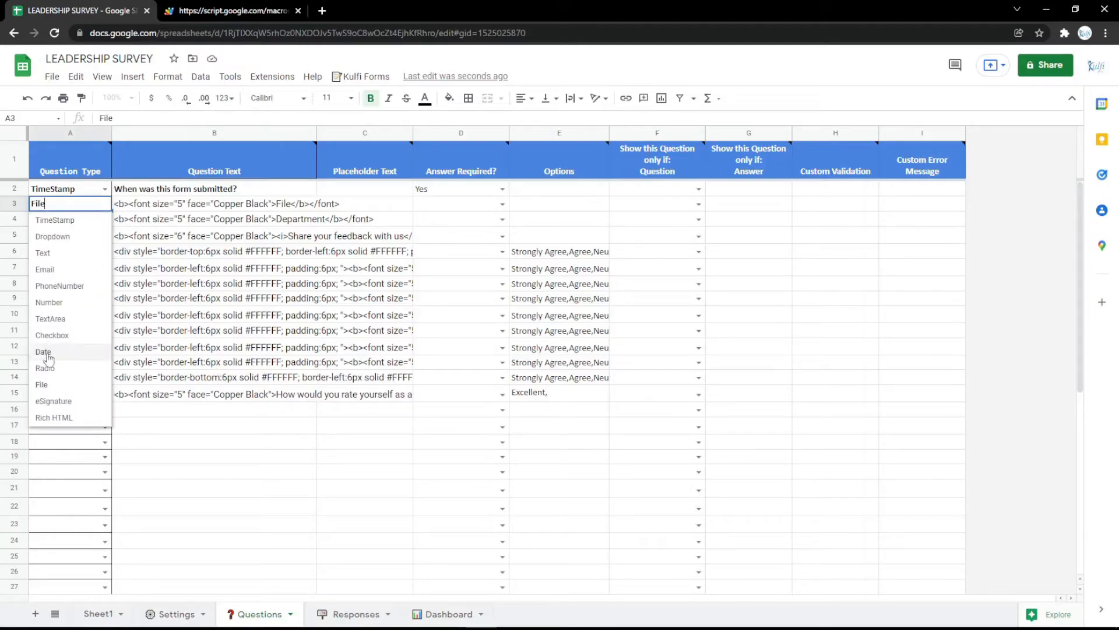
{"action": "left_click", "coordinate": [63, 402]}
{"action": "double_click", "coordinate": [291, 203]}
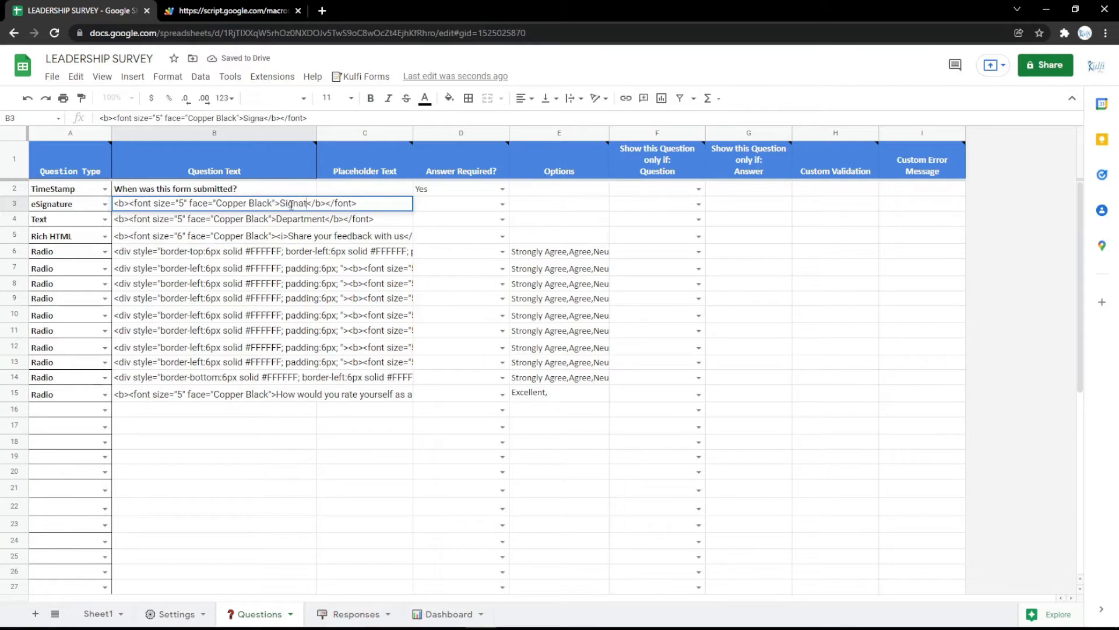
{"action": "type", "text": "e"}
{"action": "key", "text": "Return"}
Refresh the live form, then draw a test signature in the Signature field and clear it
{"action": "left_click", "coordinate": [267, 11]}
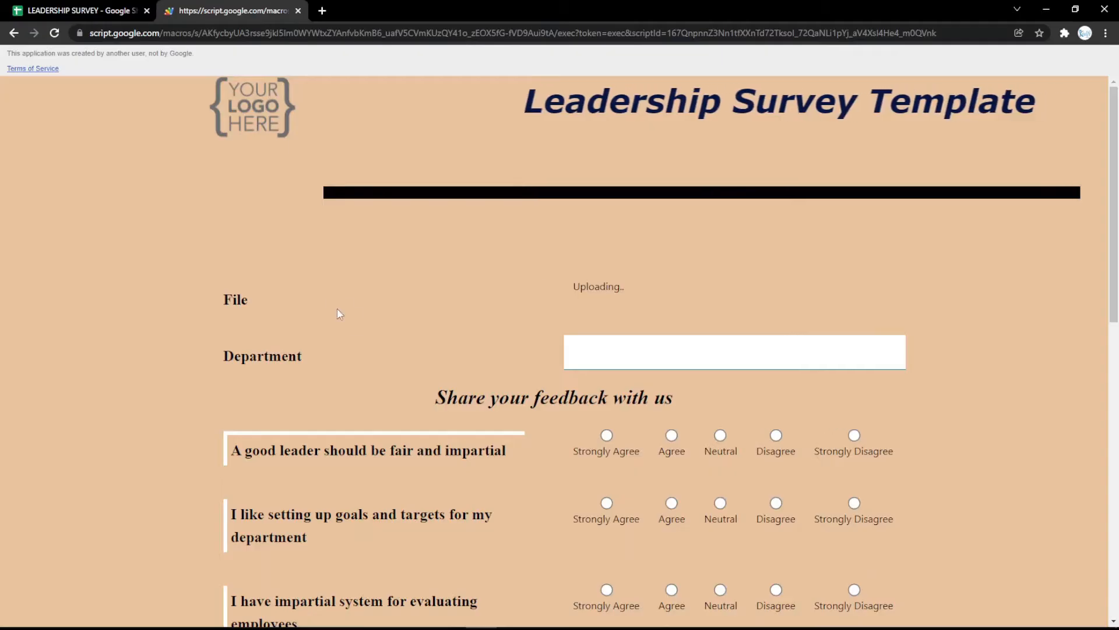
{"action": "key", "text": "F5"}
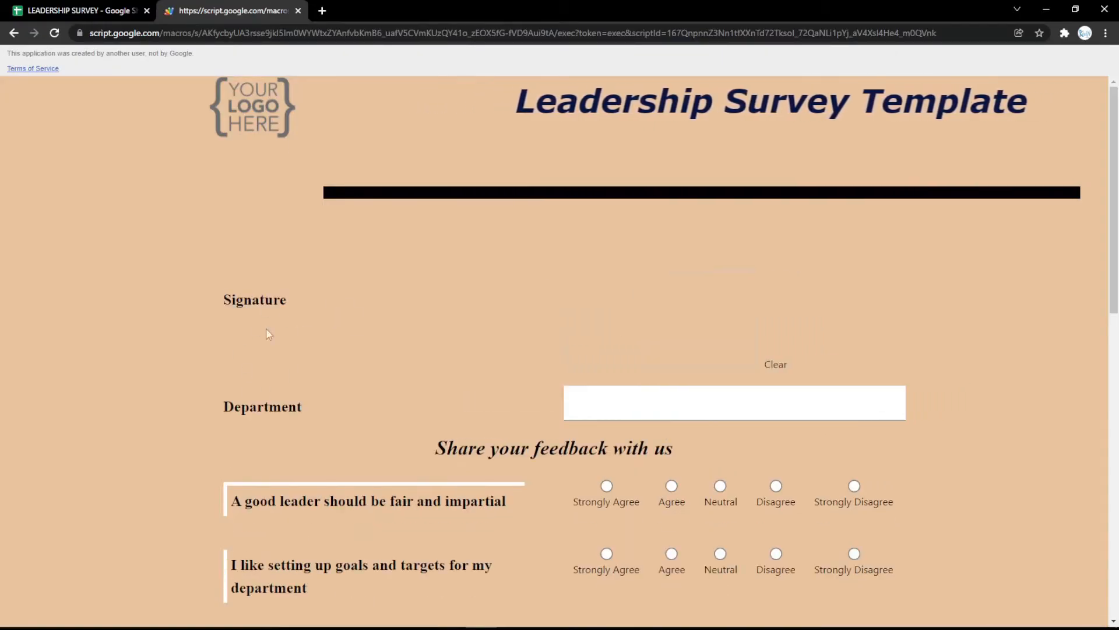
{"action": "mouse_move", "coordinate": [635, 293]}
{"action": "left_mouse_down"}
{"action": "mouse_move", "coordinate": [714, 331]}
{"action": "mouse_move", "coordinate": [735, 318]}
{"action": "mouse_move", "coordinate": [754, 350]}
{"action": "mouse_move", "coordinate": [708, 322]}
{"action": "left_mouse_up"}
{"action": "left_click", "coordinate": [782, 366]}
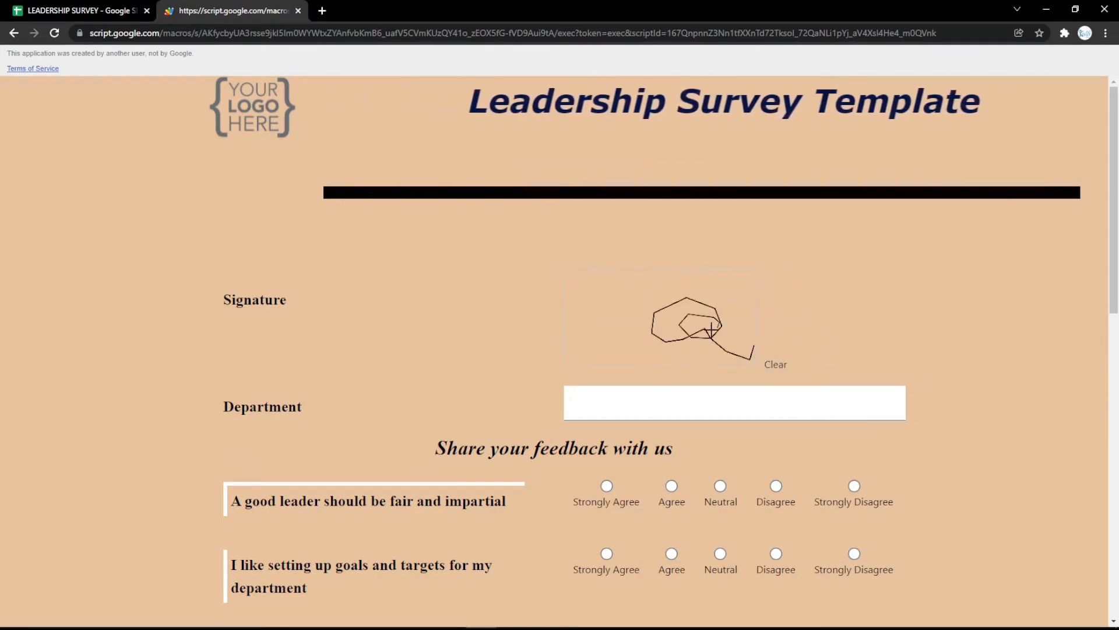
{"action": "left_click", "coordinate": [763, 366]}
Change the row 3 question type to Rich HTML and select its question text cell
{"action": "left_click", "coordinate": [88, 10]}
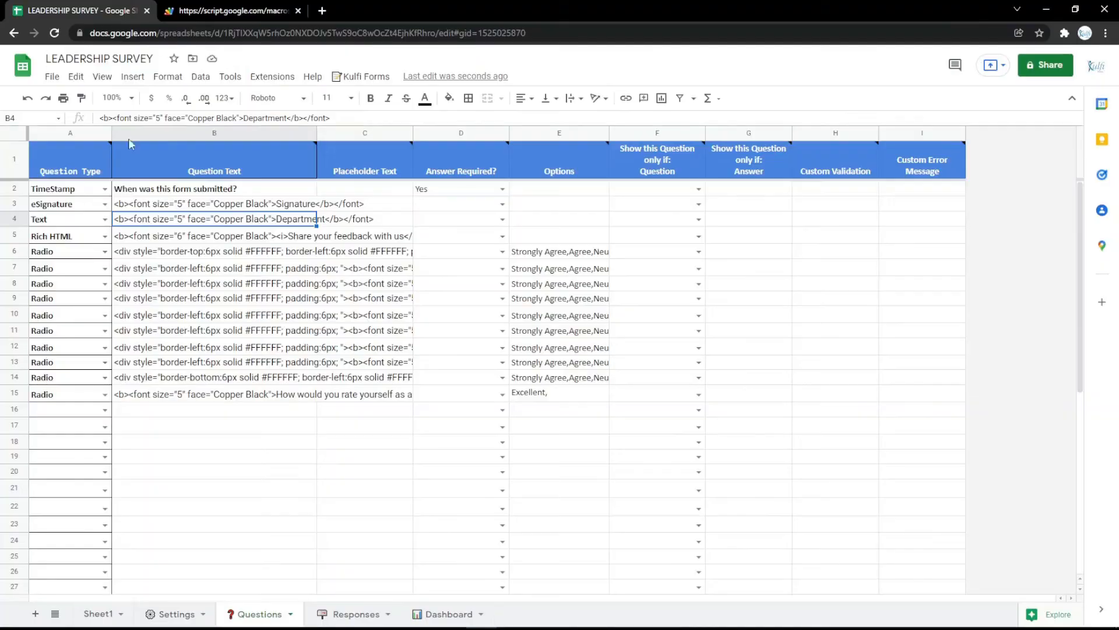
{"action": "left_click", "coordinate": [105, 203]}
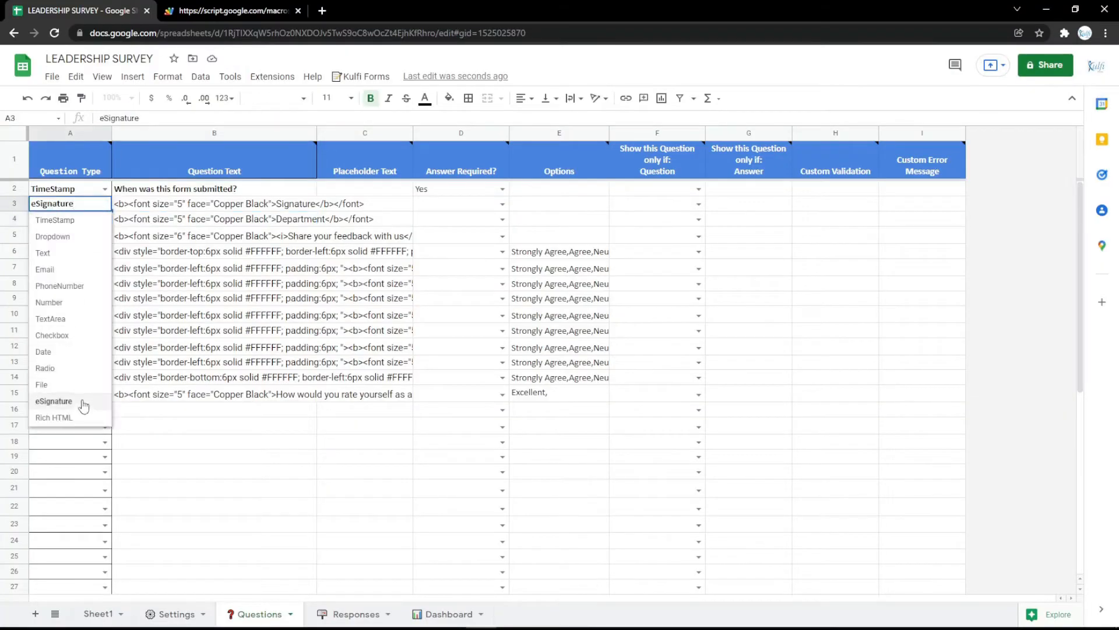
{"action": "left_click", "coordinate": [54, 418]}
{"action": "left_click", "coordinate": [289, 203]}
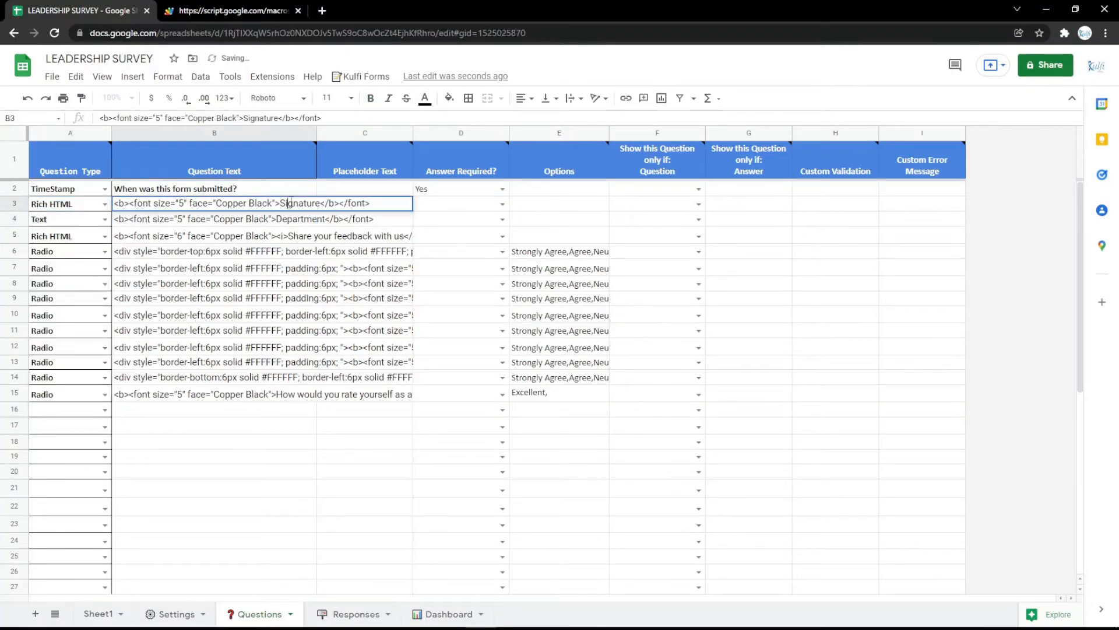
{"action": "left_click", "coordinate": [288, 234]}
{"action": "left_click", "coordinate": [224, 213]}
{"action": "left_click", "coordinate": [221, 206]}
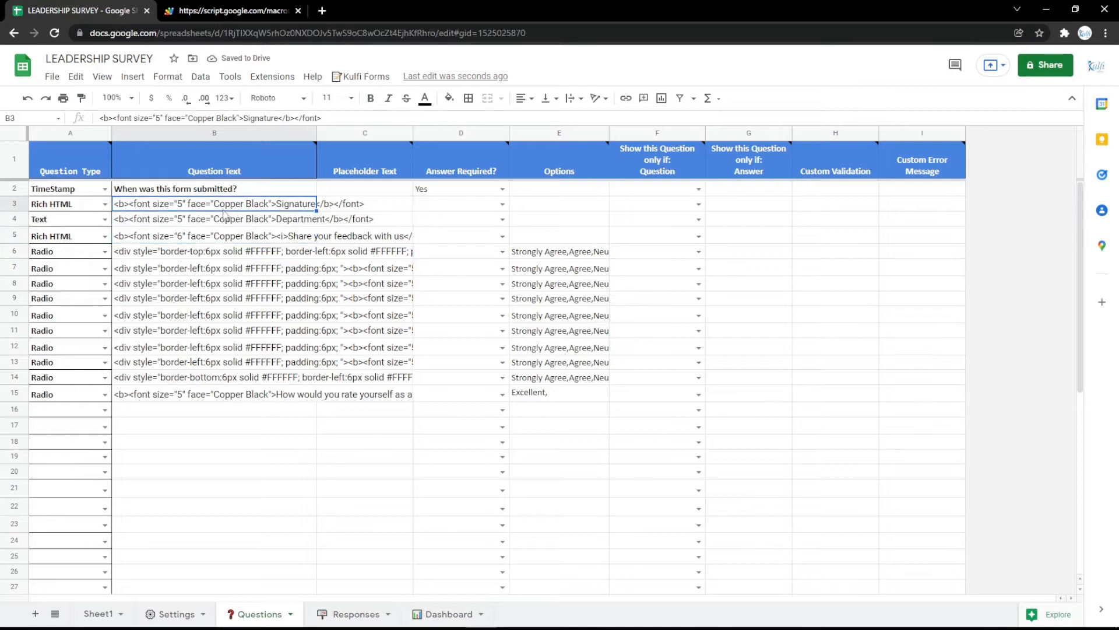
Open Google Maps in a new browser tab and bring up the Google Indonesia place from the recent searches
{"action": "left_click", "coordinate": [324, 9]}
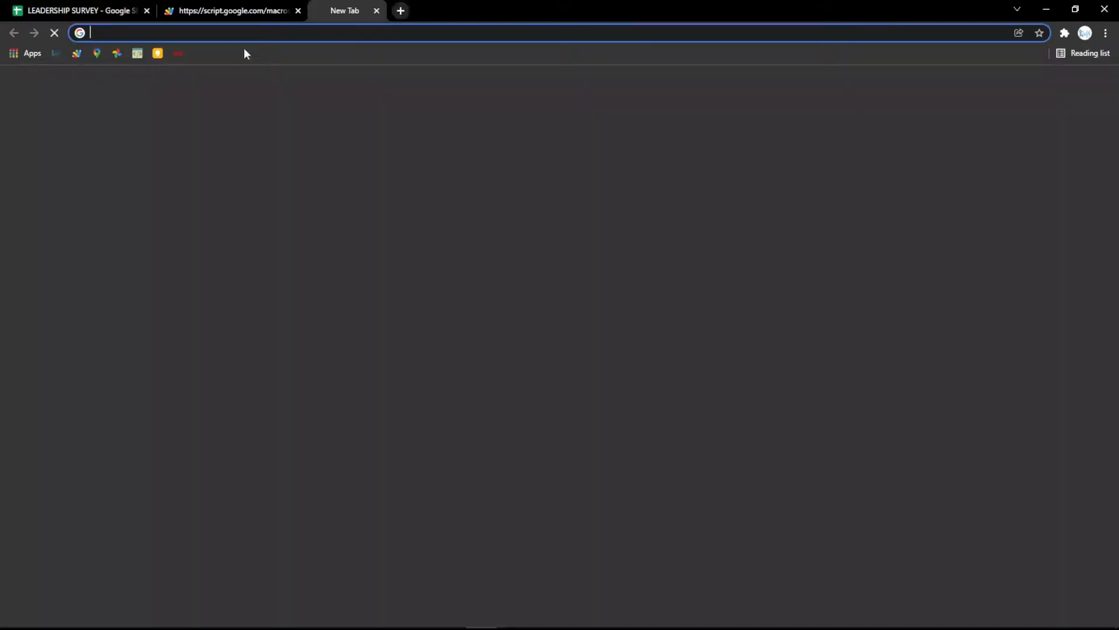
{"action": "left_click", "coordinate": [96, 55]}
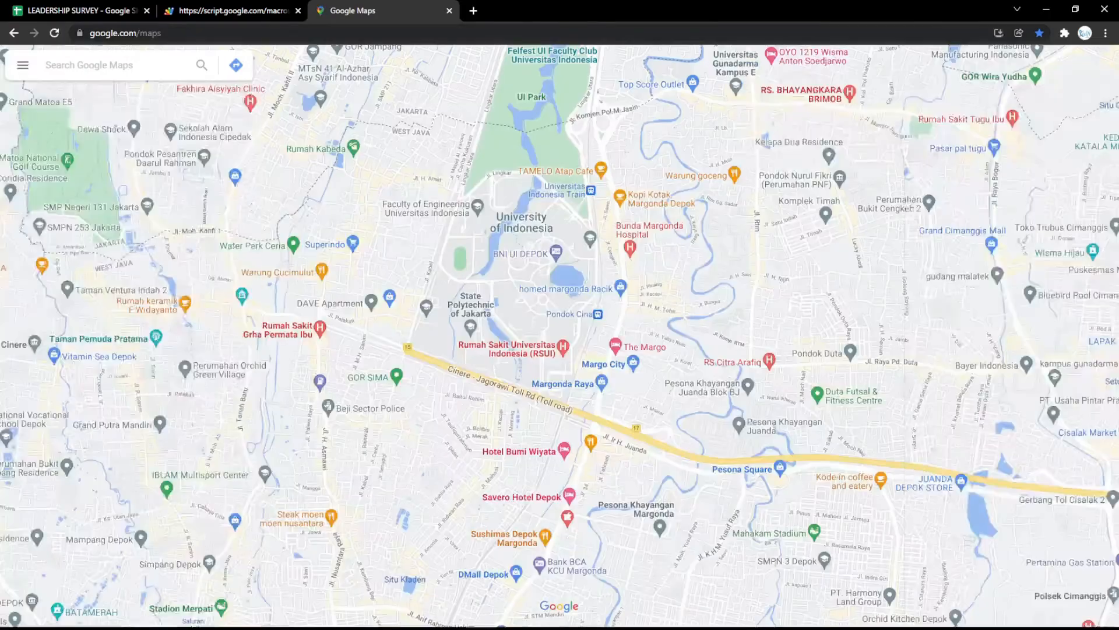
{"action": "left_click", "coordinate": [140, 64]}
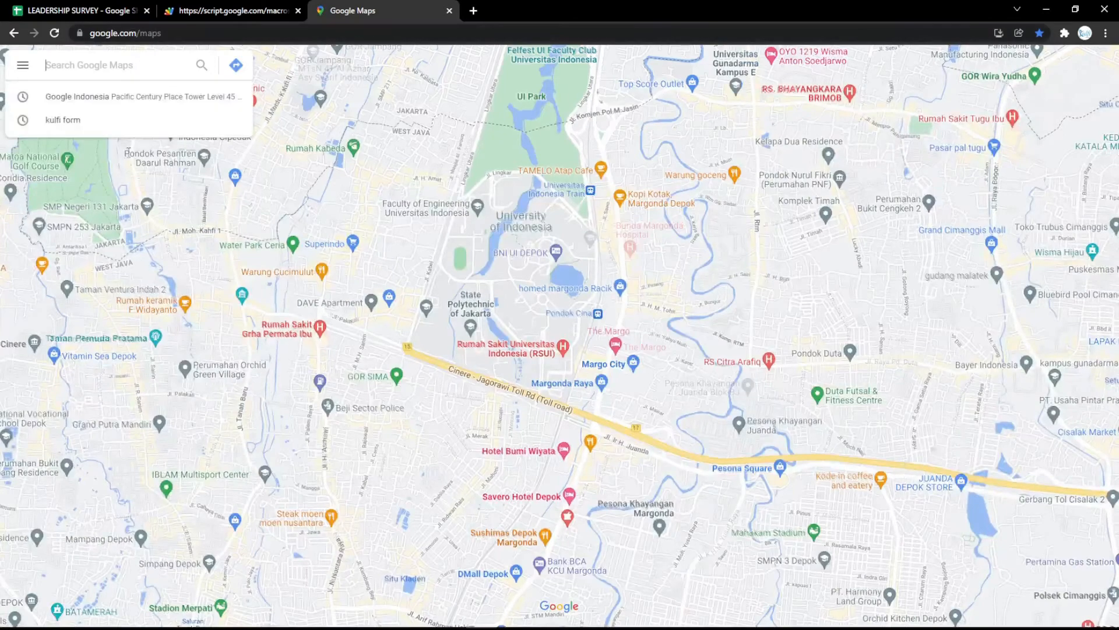
{"action": "left_click", "coordinate": [79, 104]}
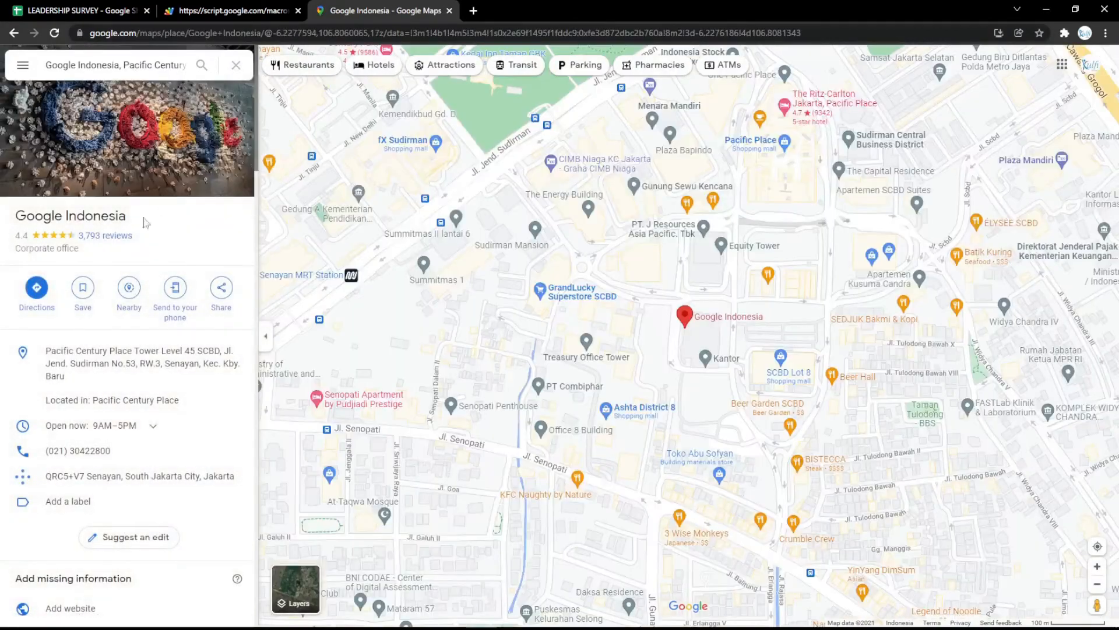
Copy the medium-size embed HTML of the Google Indonesia map from its sharing options
{"action": "left_click", "coordinate": [220, 289]}
{"action": "left_click", "coordinate": [534, 252]}
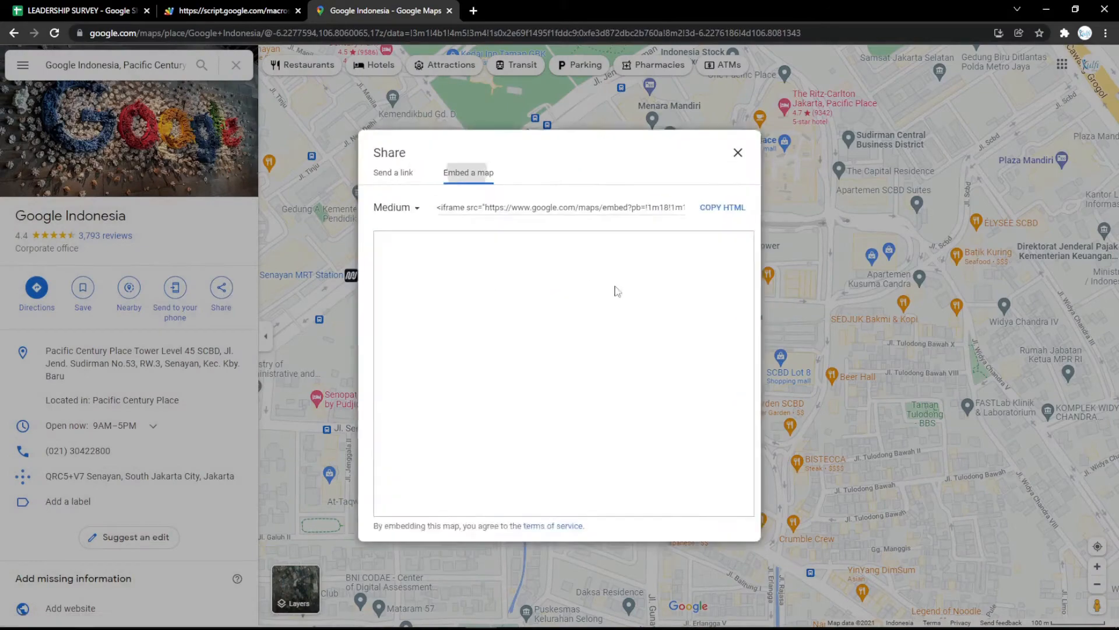
{"action": "left_click", "coordinate": [726, 202]}
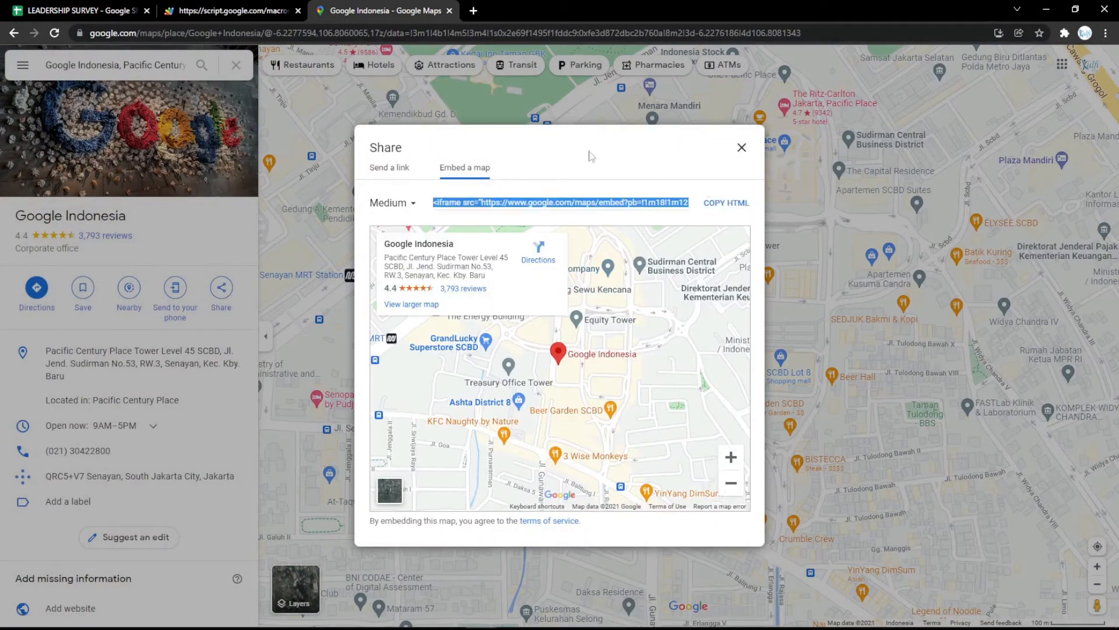
Paste the map's embed code over the row 3 question text in the LEADERSHIP SURVEY sheet and check the live form
{"action": "left_click", "coordinate": [98, 7]}
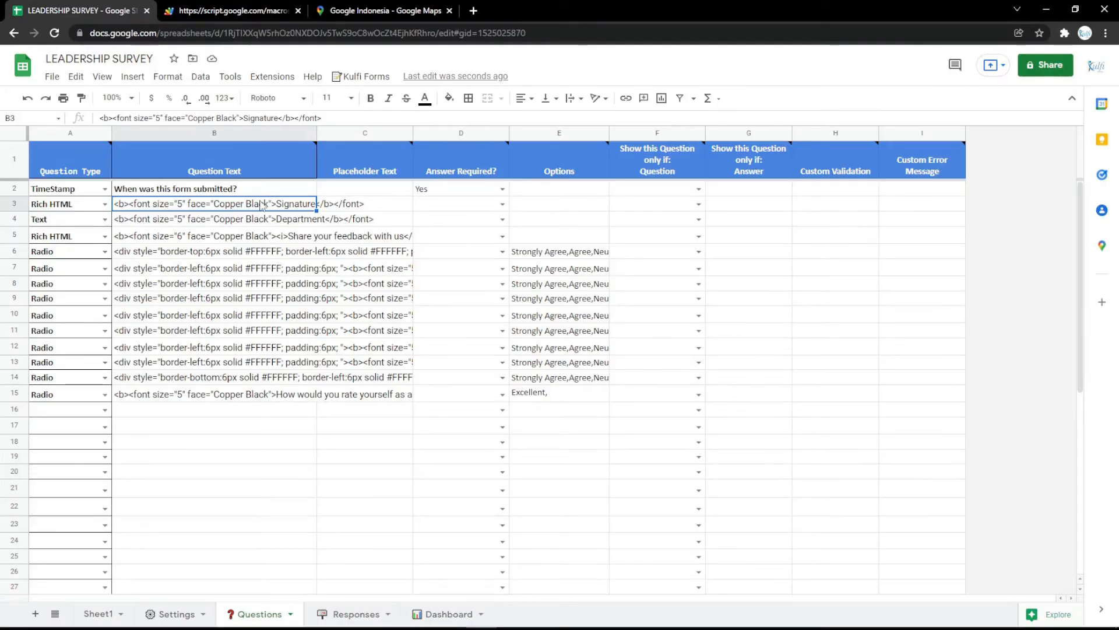
{"action": "key", "text": "ctrl+v"}
{"action": "left_click", "coordinate": [230, 10]}
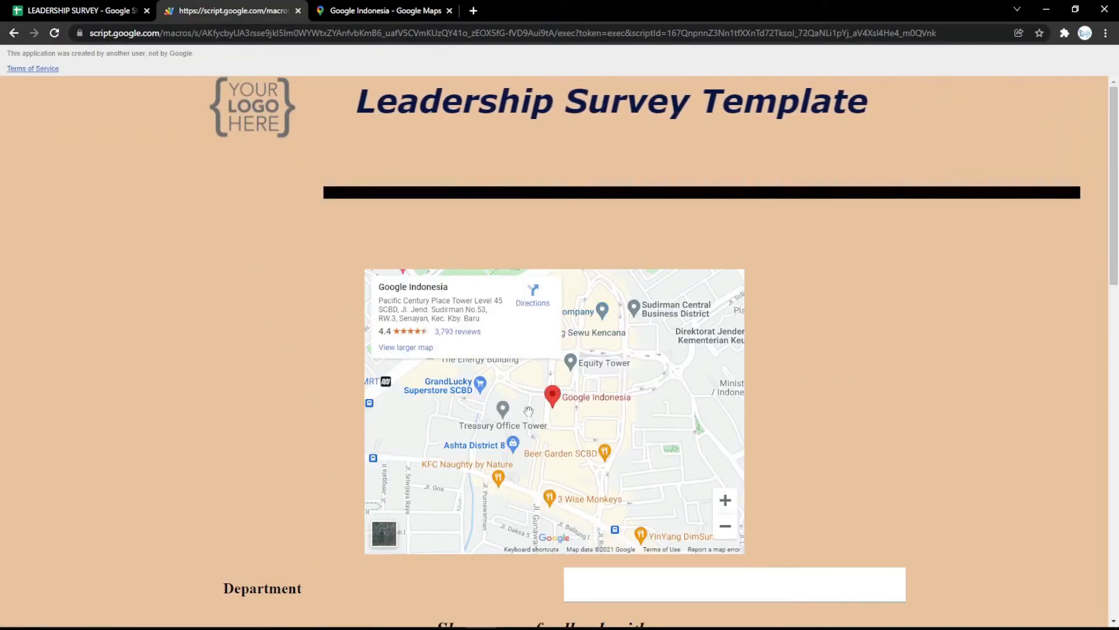
{"action": "left_click", "coordinate": [103, 7]}
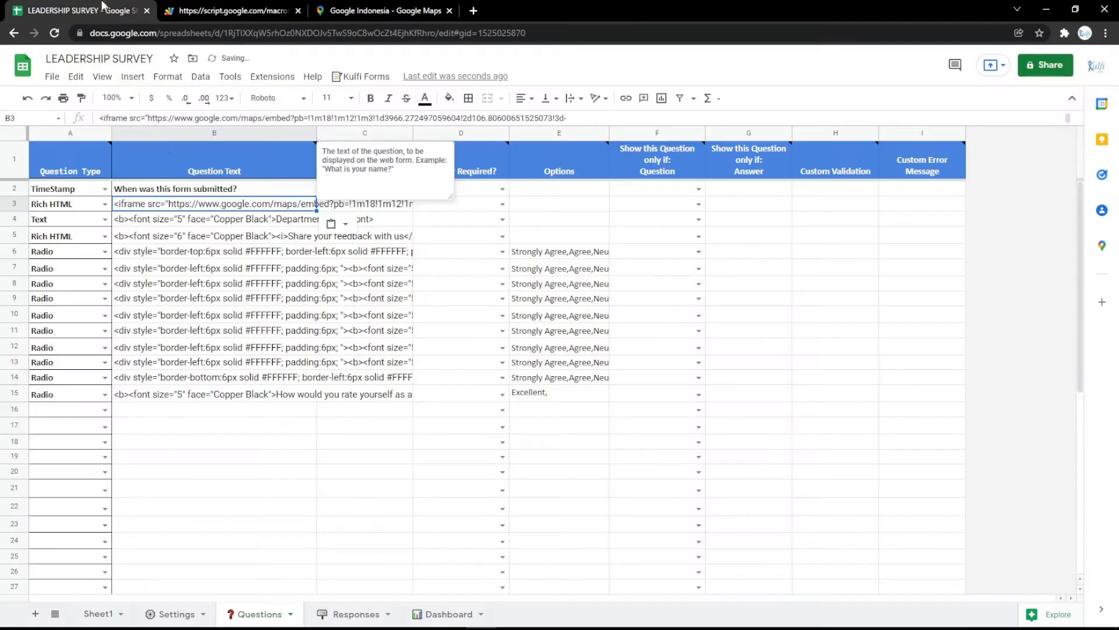
Delete row 3 with the embedded map question from the Questions sheet and reload the live form
{"action": "left_click", "coordinate": [14, 204]}
{"action": "right_click", "coordinate": [16, 201]}
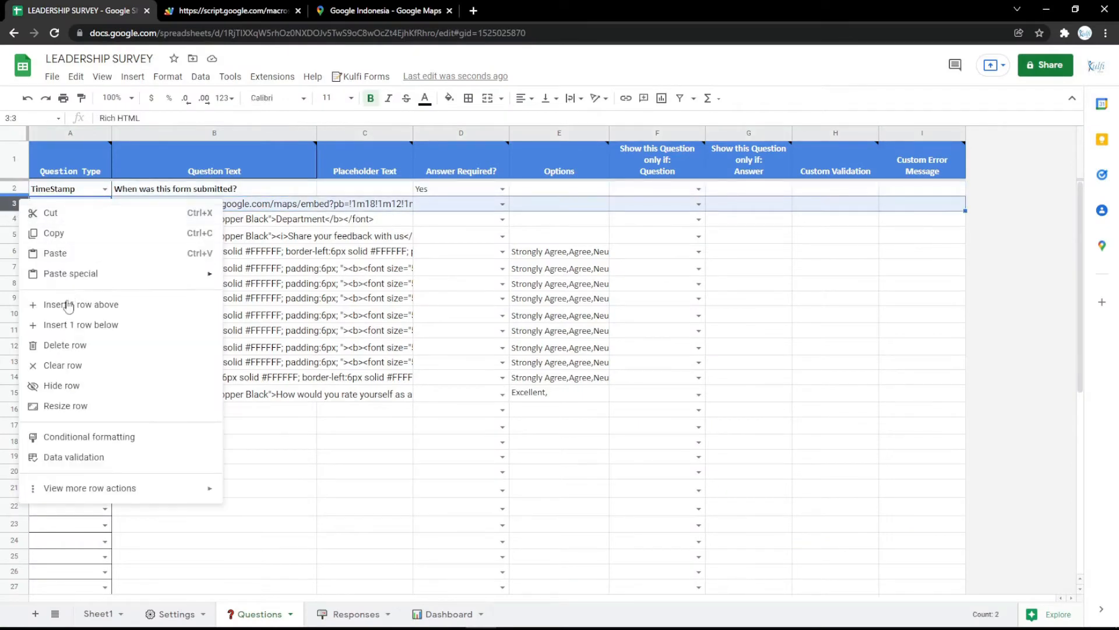
{"action": "left_click", "coordinate": [64, 344]}
{"action": "left_click", "coordinate": [233, 10]}
{"action": "key", "text": "F5"}
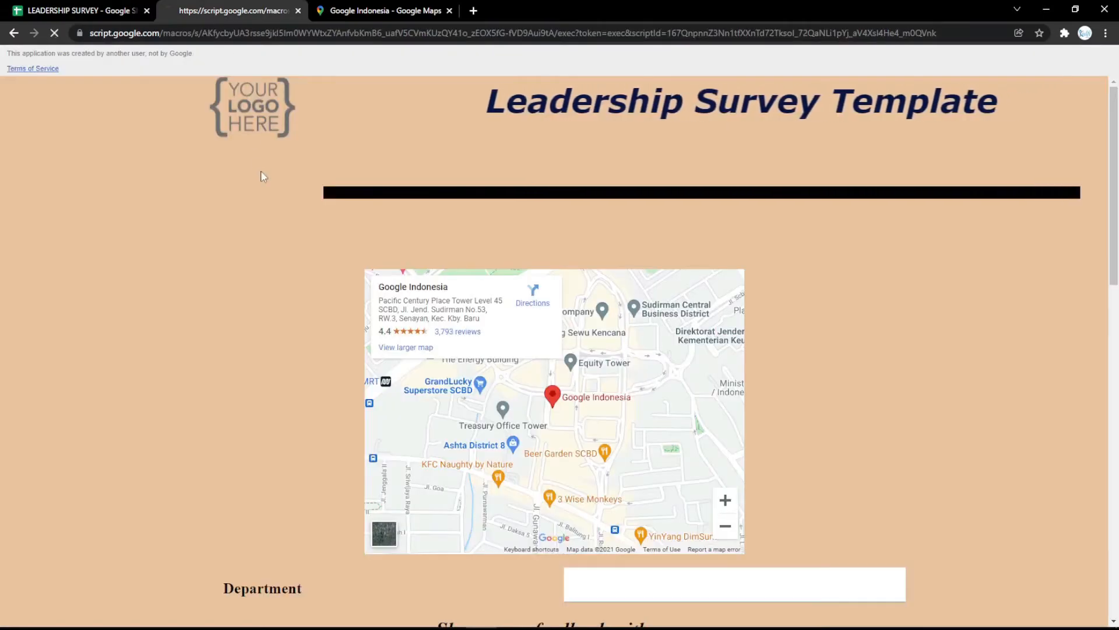
Change the Body Background Color in the Settings sheet to light pink and check the reloaded live form
{"action": "left_click", "coordinate": [42, 5]}
{"action": "left_click", "coordinate": [175, 614]}
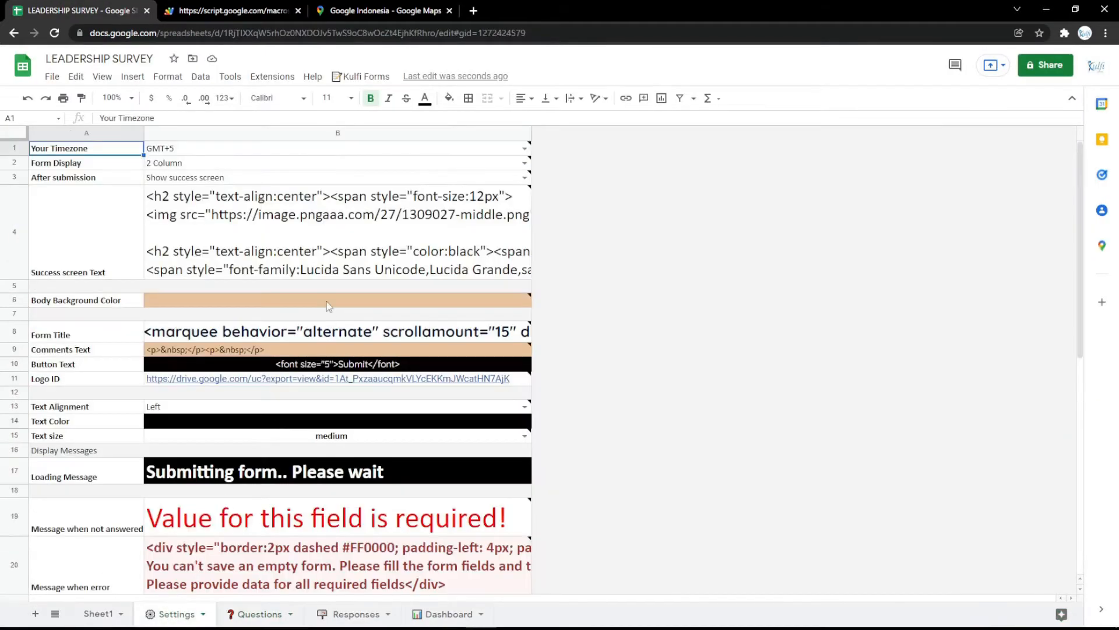
{"action": "left_click", "coordinate": [344, 300]}
{"action": "left_click", "coordinate": [449, 98]}
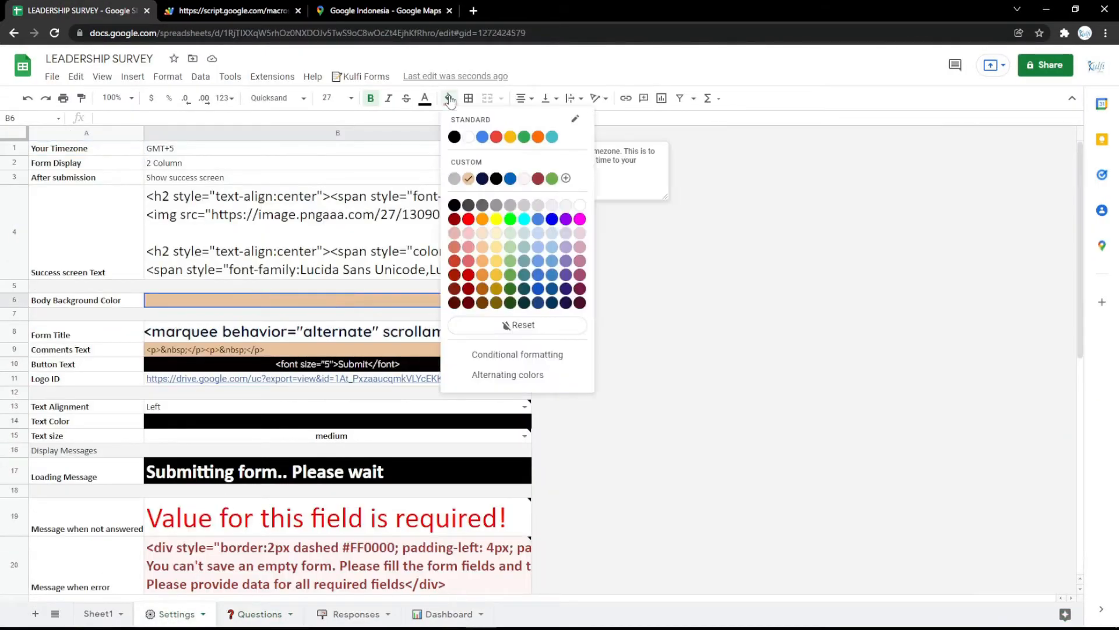
{"action": "left_click", "coordinate": [578, 233]}
{"action": "left_click", "coordinate": [250, 6]}
{"action": "key", "text": "F5"}
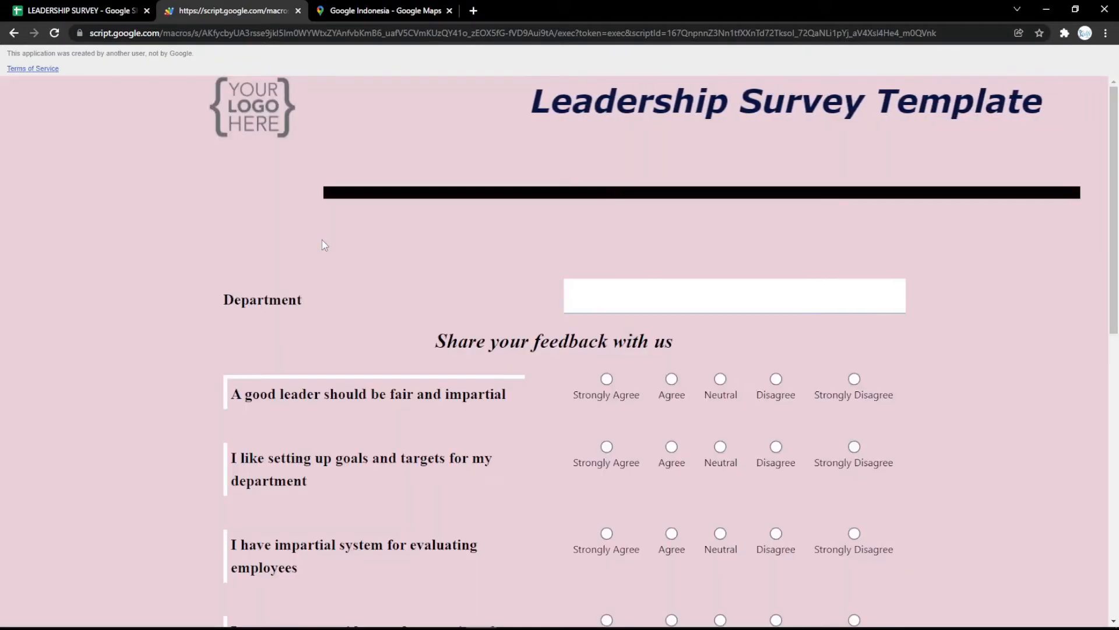
{"action": "scroll", "coordinate": [325, 245], "scroll_direction": "down", "scroll_amount": 15}
{"action": "scroll", "coordinate": [332, 260], "scroll_direction": "up", "scroll_amount": 15}
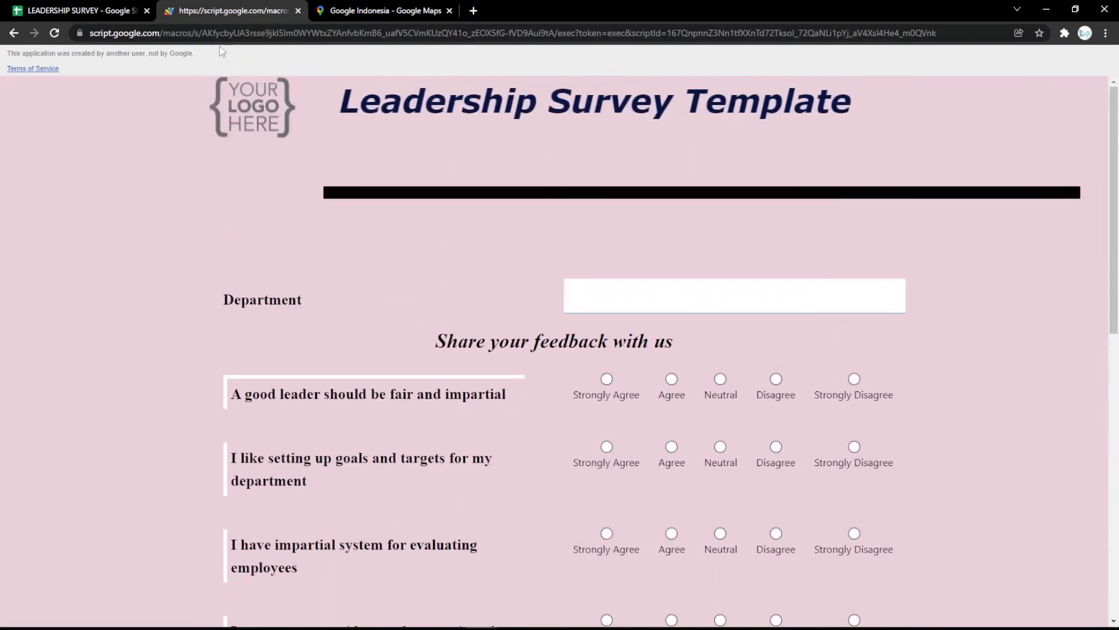
Fill the Button Text cell in the Settings sheet with magenta and check the submit button on the reloaded form
{"action": "left_click", "coordinate": [81, 11]}
{"action": "left_click", "coordinate": [281, 366]}
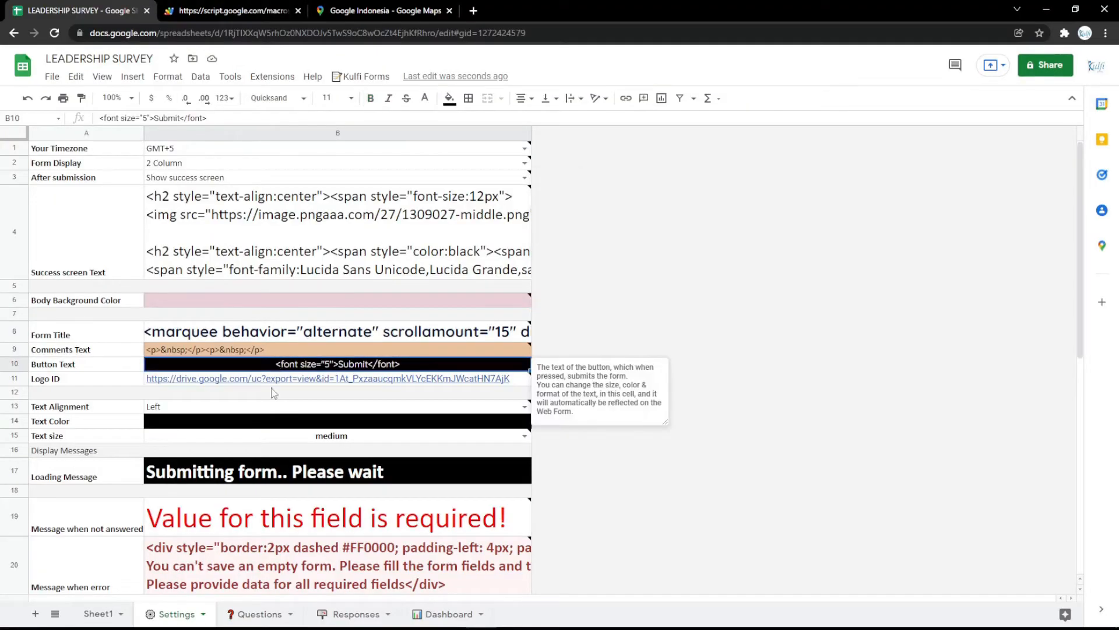
{"action": "left_click", "coordinate": [449, 98]}
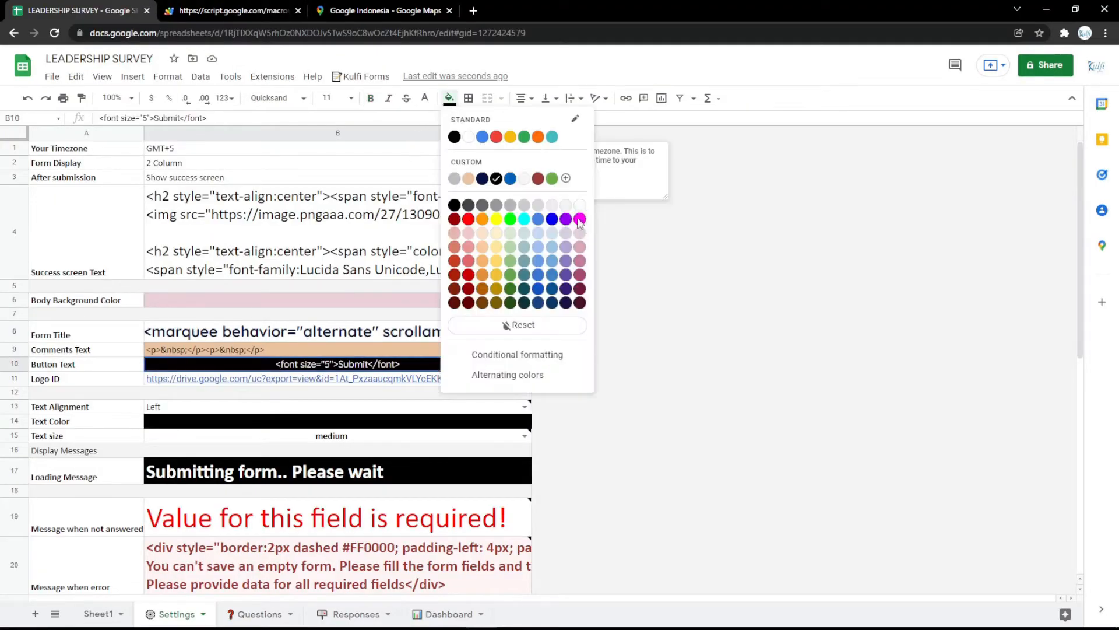
{"action": "left_click", "coordinate": [579, 219]}
{"action": "key", "text": "ctrl+Tab"}
{"action": "key", "text": "F5"}
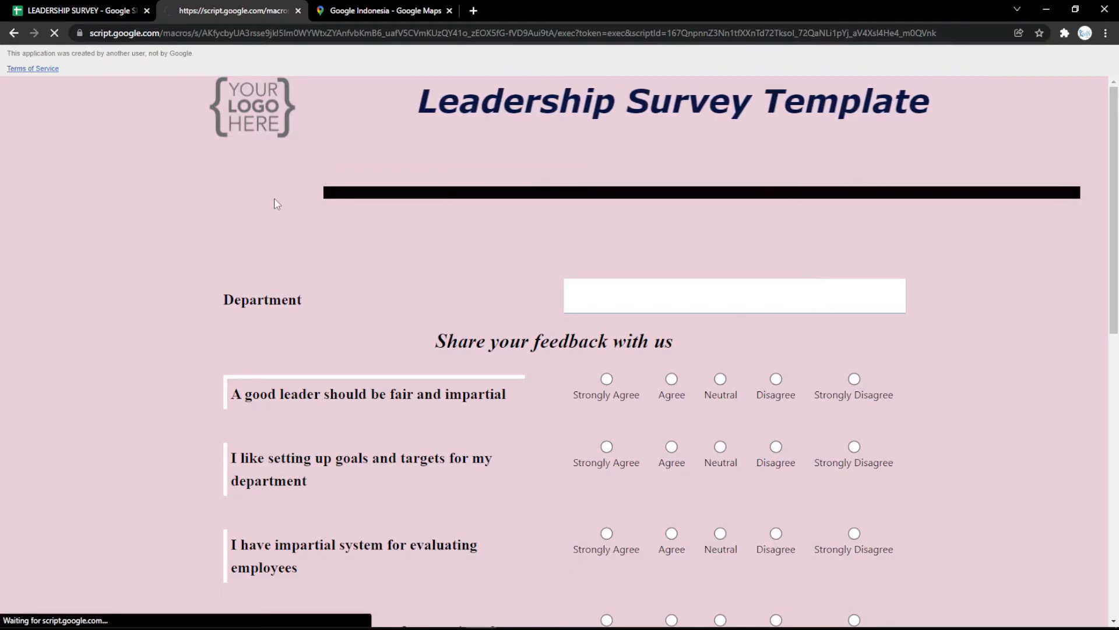
{"action": "scroll", "coordinate": [275, 200], "scroll_direction": "down", "scroll_amount": 10}
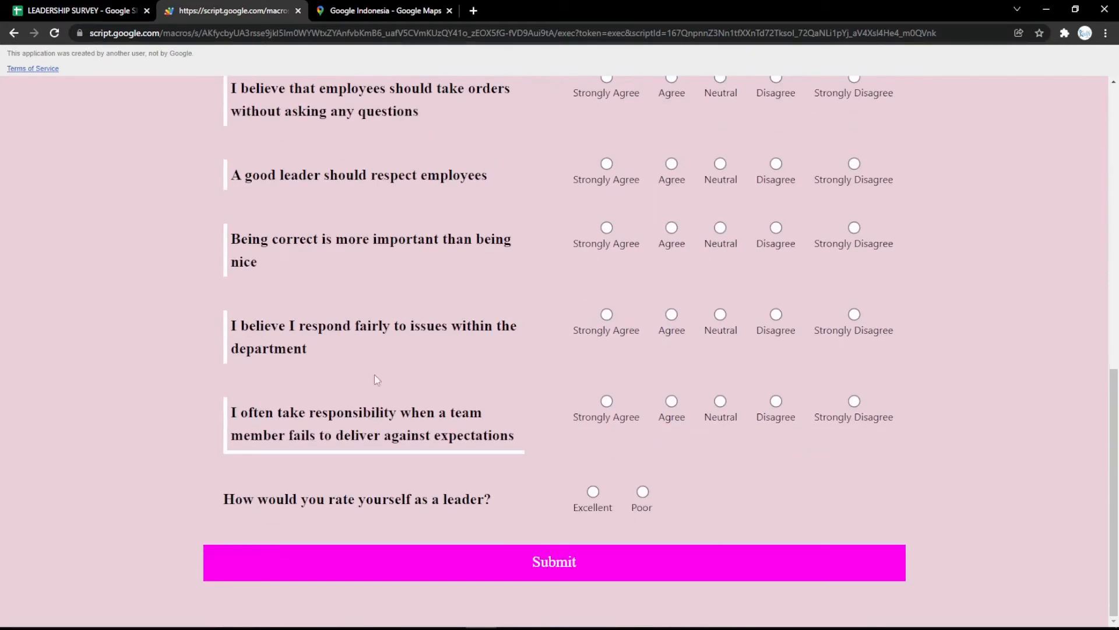
Replace the Logo ID link with the URL of the "Your Logo Here contact us" image and check the live form
{"action": "left_click", "coordinate": [87, 11]}
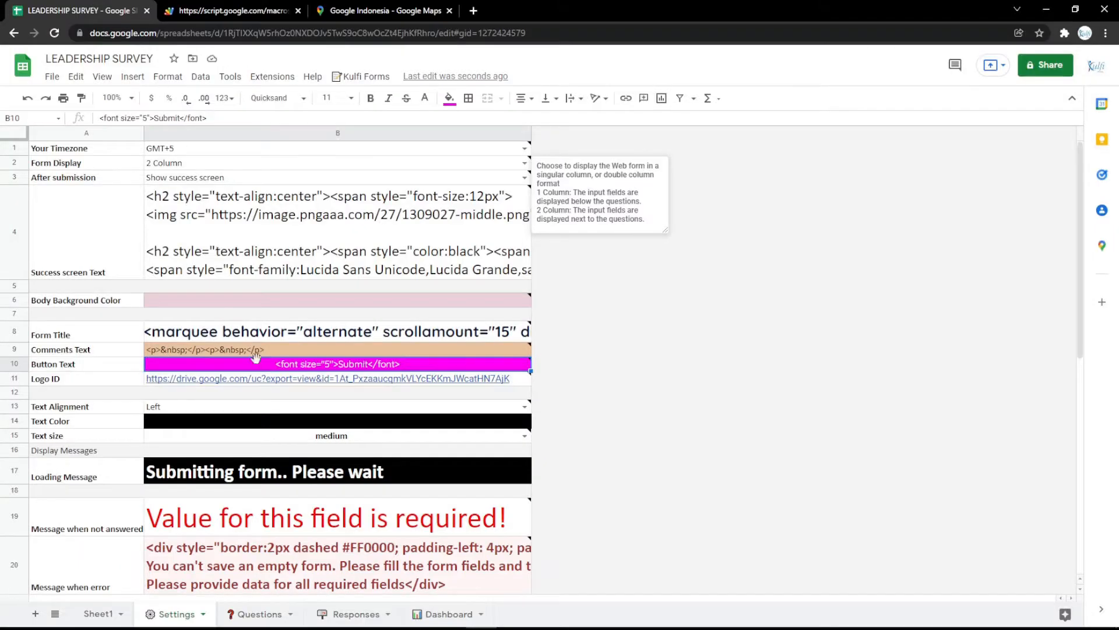
{"action": "left_click", "coordinate": [473, 11]}
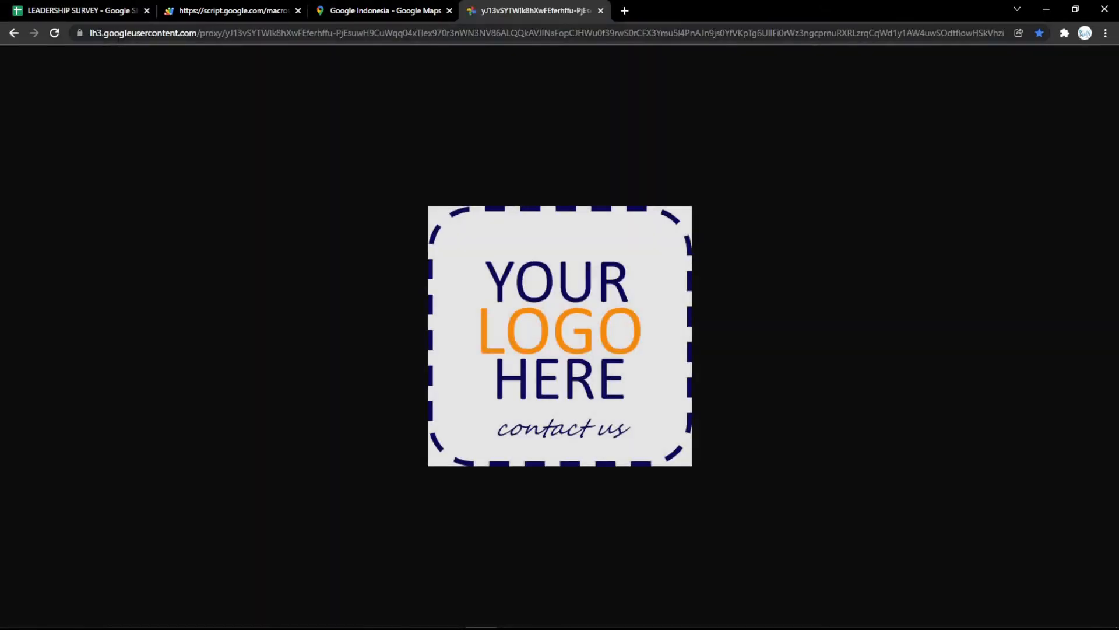
{"action": "left_click", "coordinate": [175, 35]}
{"action": "left_click", "coordinate": [117, 10]}
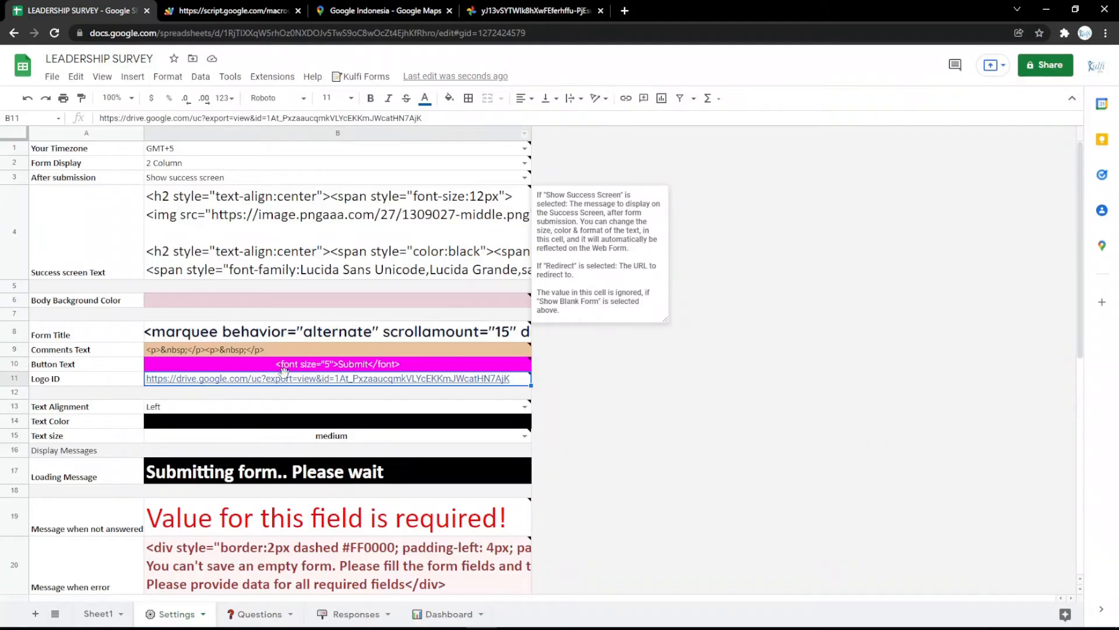
{"action": "left_click", "coordinate": [257, 11]}
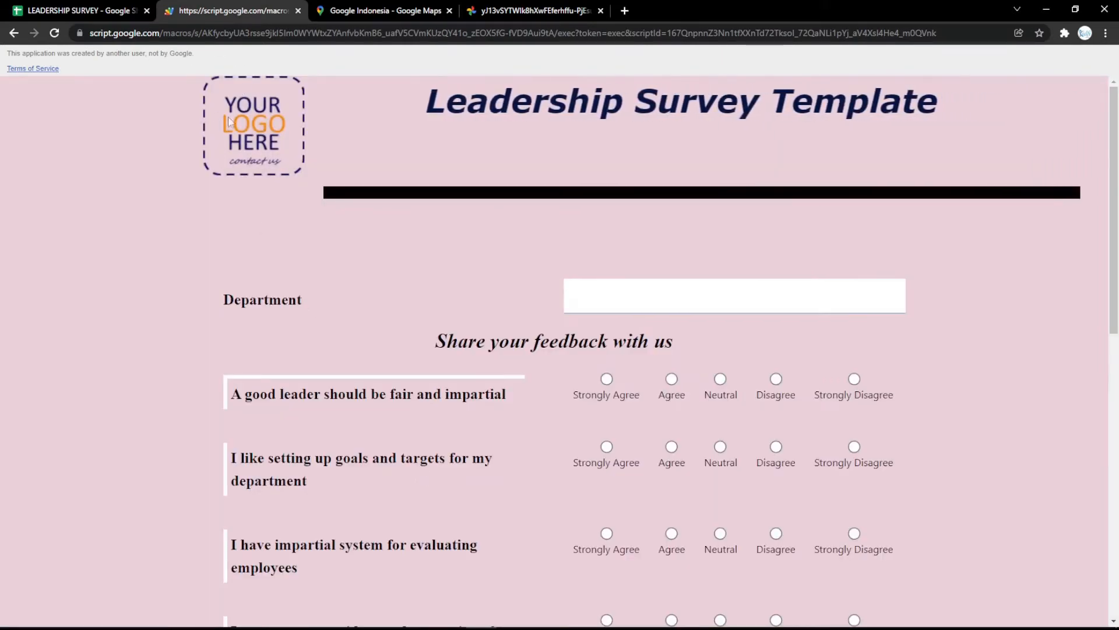
Fill the Text Color cell in the Settings sheet with magenta and check the question text on the reloaded form
{"action": "left_click", "coordinate": [29, 11]}
{"action": "left_click", "coordinate": [315, 422]}
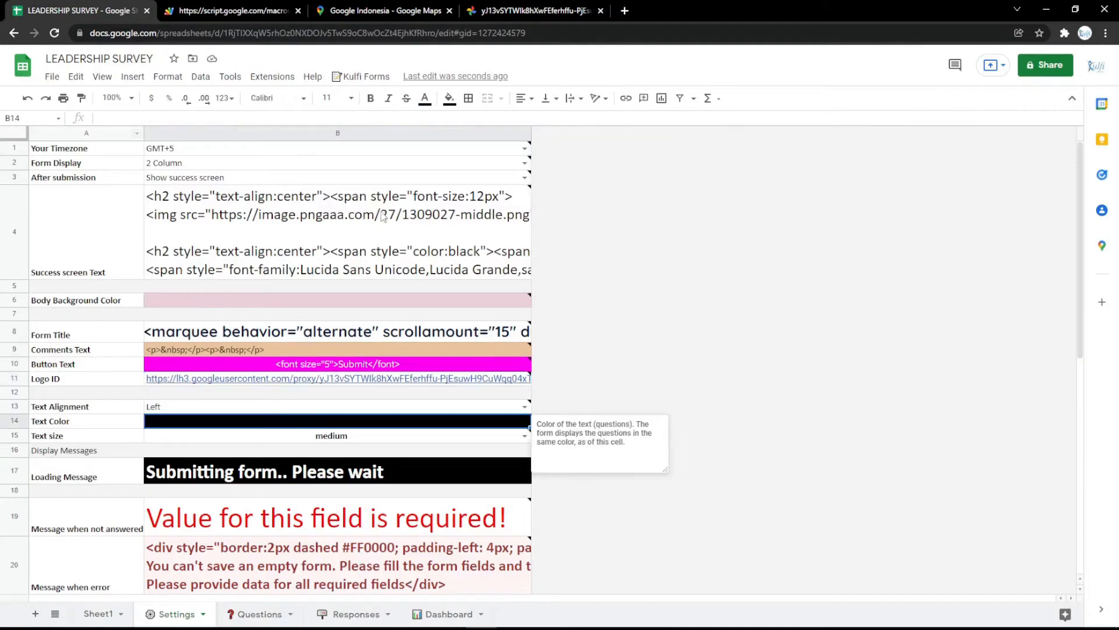
{"action": "left_click", "coordinate": [449, 98]}
{"action": "left_click", "coordinate": [580, 219]}
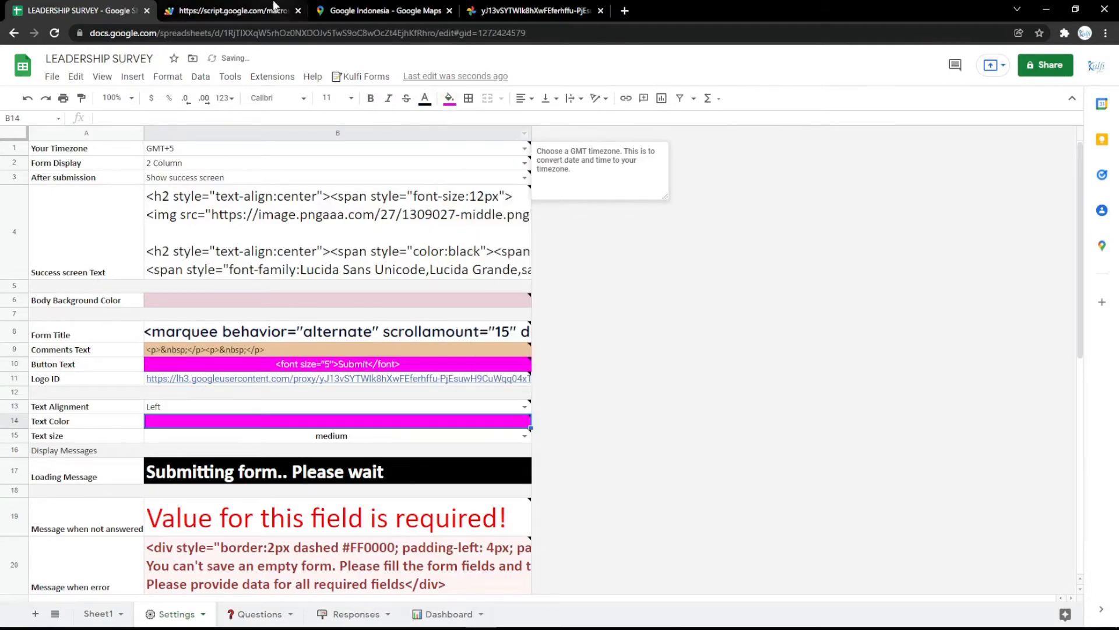
{"action": "left_click", "coordinate": [233, 11]}
{"action": "key", "text": "F5"}
{"action": "scroll", "coordinate": [401, 275], "scroll_direction": "down", "scroll_amount": 10}
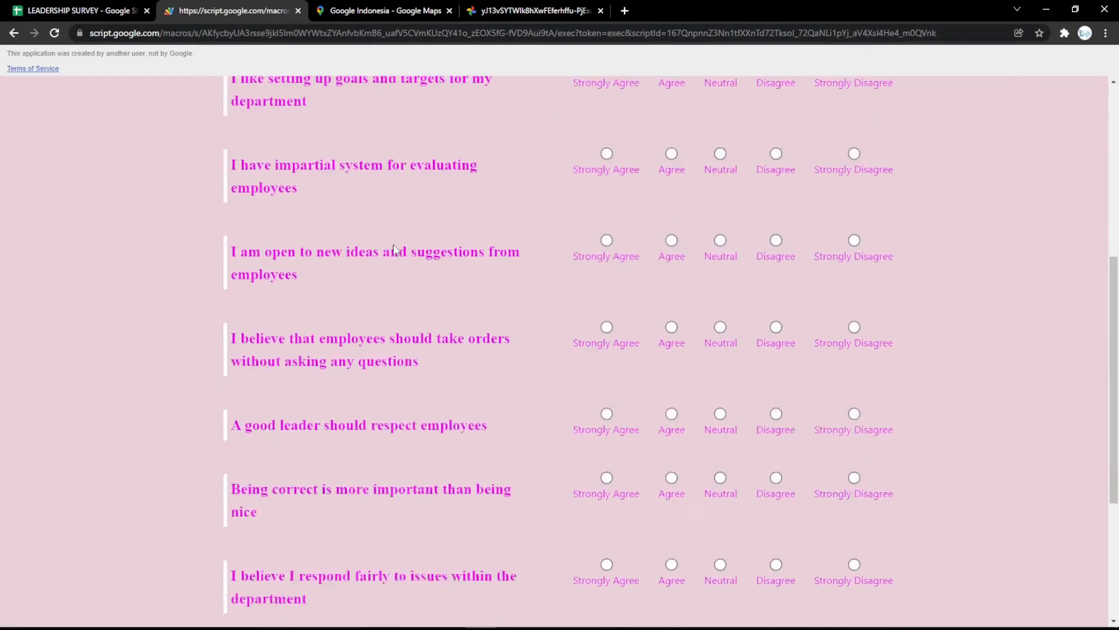
{"action": "scroll", "coordinate": [392, 279], "scroll_direction": "up", "scroll_amount": 10}
Extend the Loading Message to "Submitting form.. Please wait a minutes" and reload the live form to check it
{"action": "left_click", "coordinate": [121, 9]}
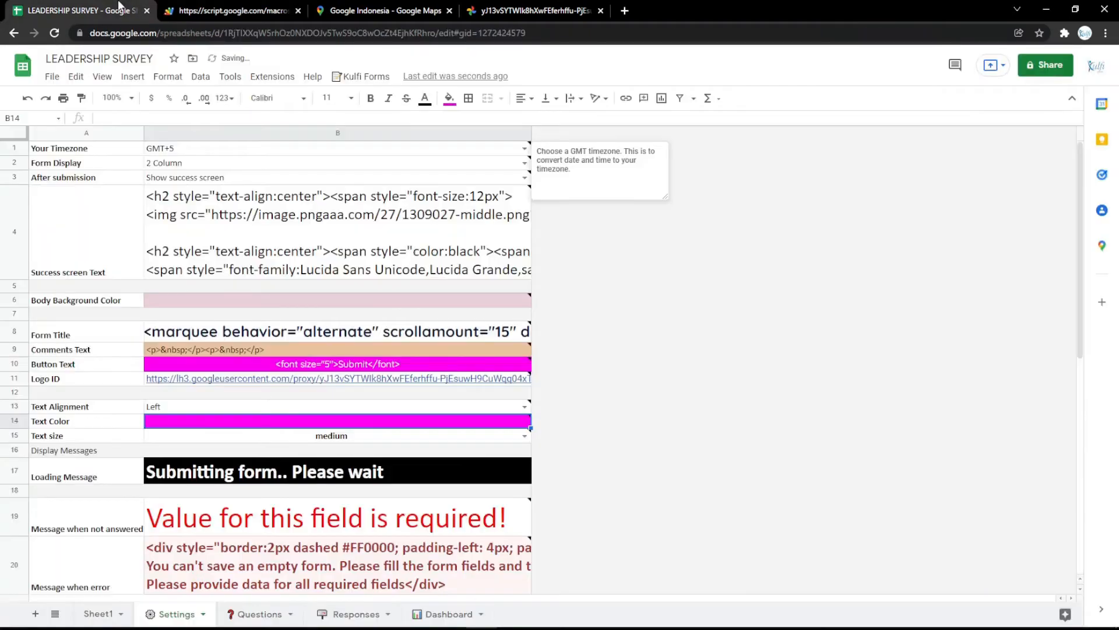
{"action": "left_click", "coordinate": [340, 473]}
{"action": "key", "text": "Return"}
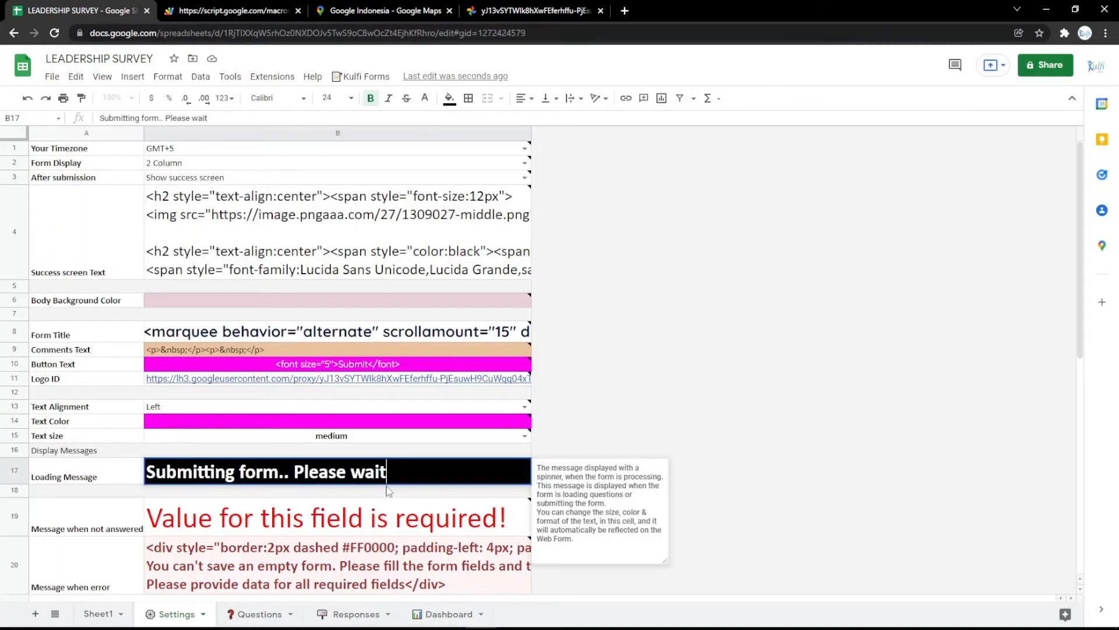
{"action": "type", "text": "a minute"}
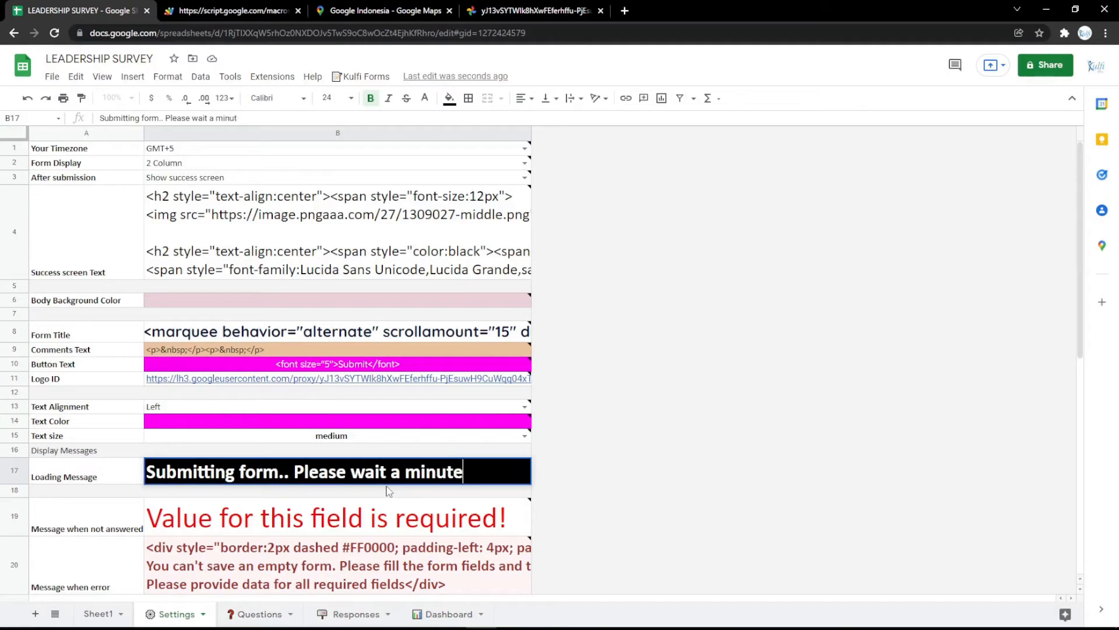
{"action": "type", "text": "s"}
{"action": "key", "text": "Return"}
{"action": "left_click", "coordinate": [230, 11]}
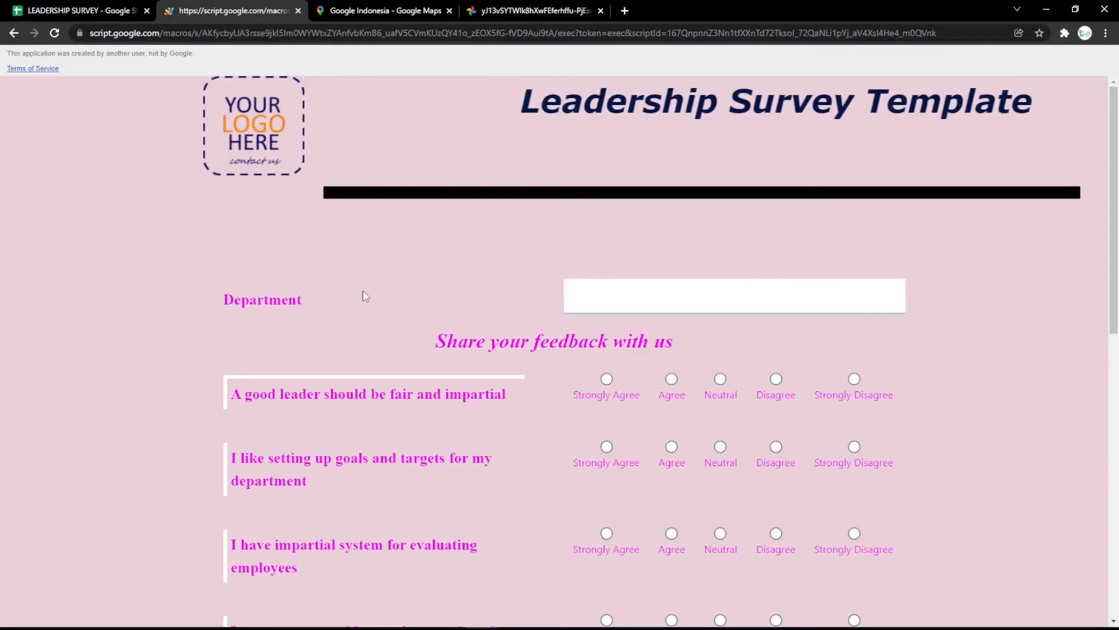
{"action": "key", "text": "F5"}
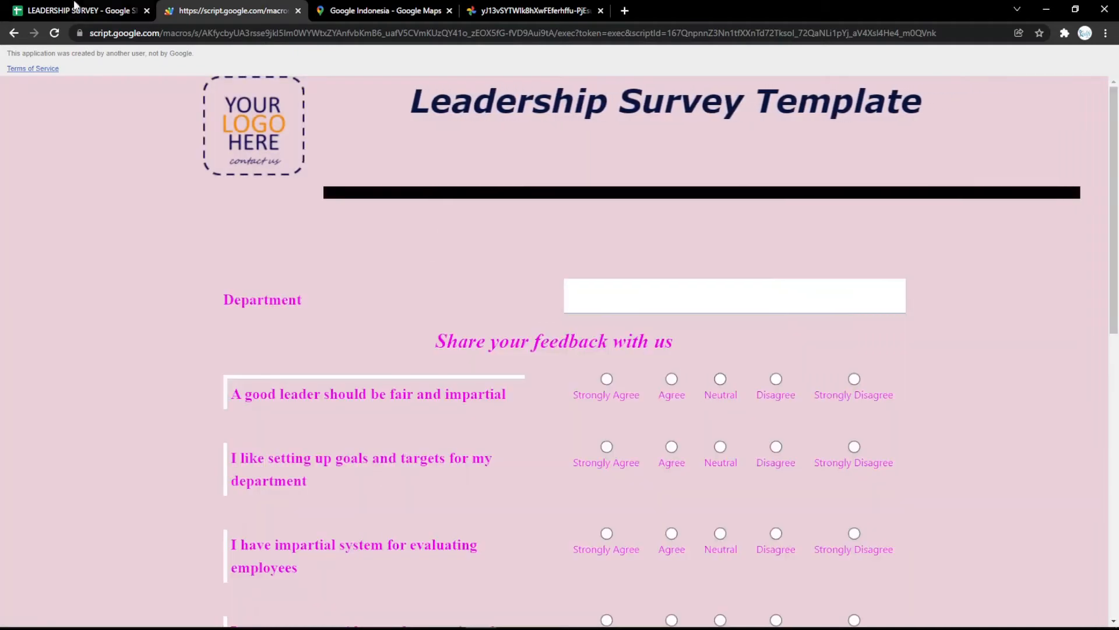
{"action": "left_click", "coordinate": [76, 10]}
{"action": "double_click", "coordinate": [360, 337]}
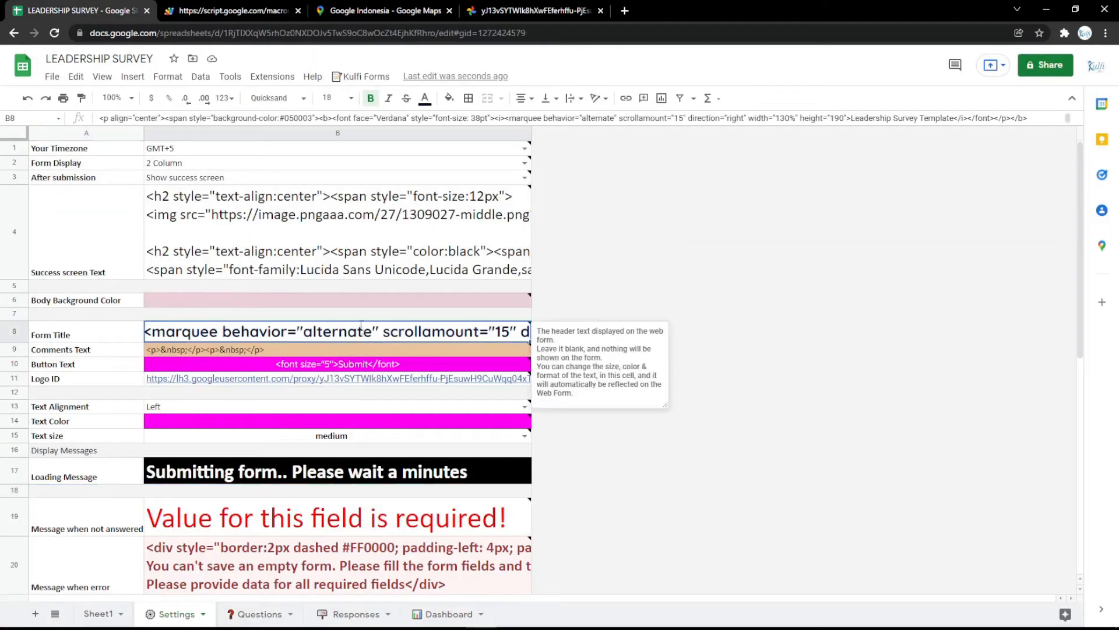
{"action": "left_click", "coordinate": [384, 407]}
Open the html-online.com editor from the bookmarks in a new browser tab and enter the text "LEADERSHIP SURVEY"
{"action": "left_click", "coordinate": [625, 11]}
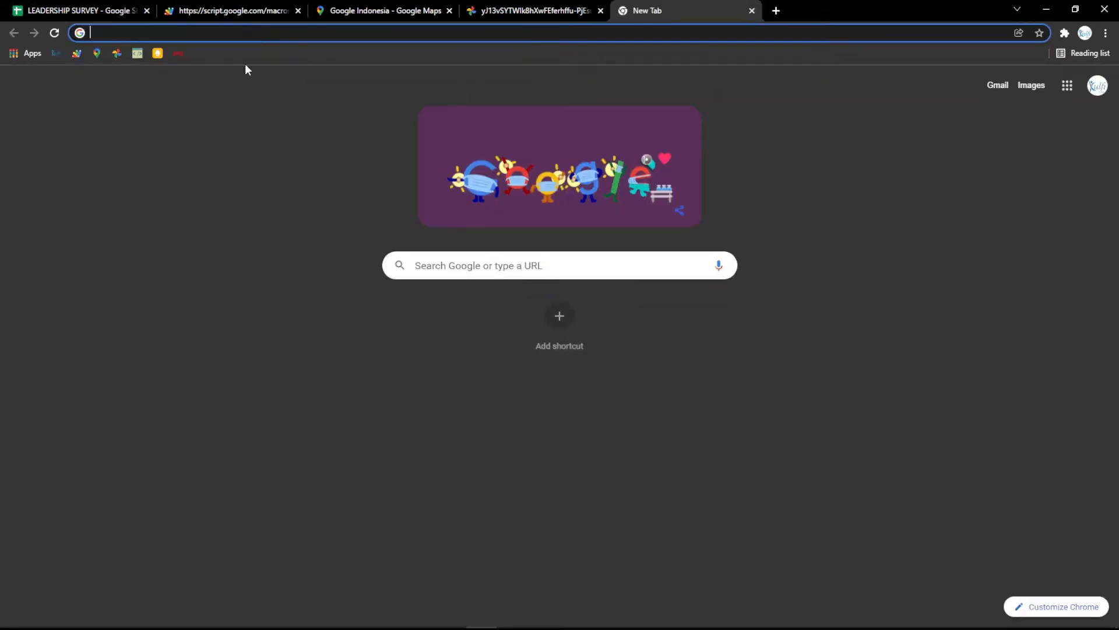
{"action": "left_click", "coordinate": [141, 54]}
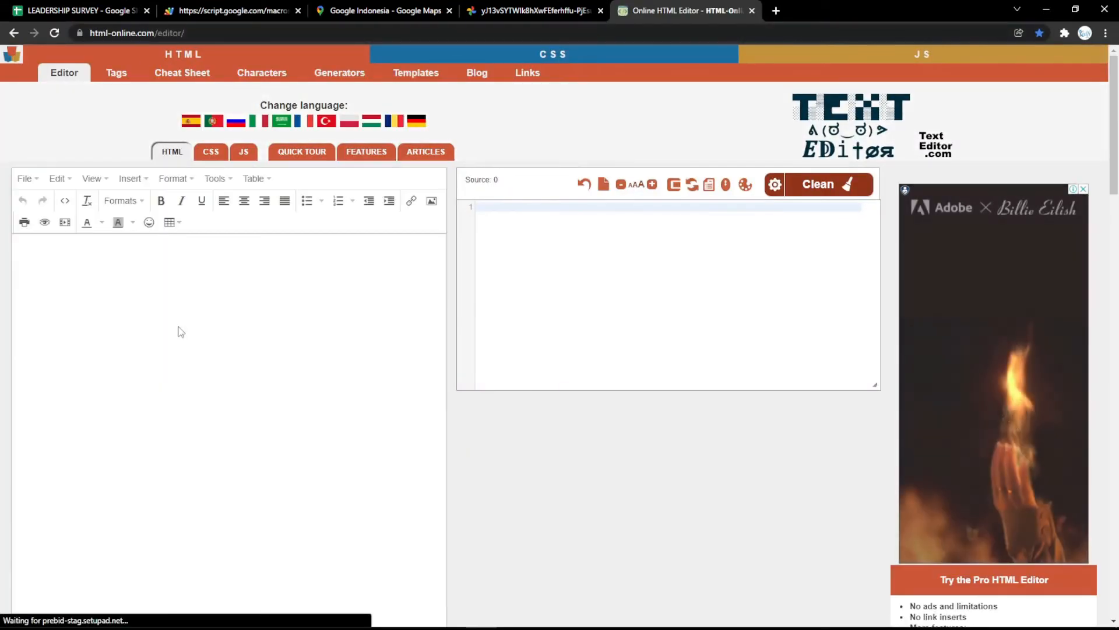
{"action": "left_click", "coordinate": [179, 327]}
{"action": "type", "text": "LEA"}
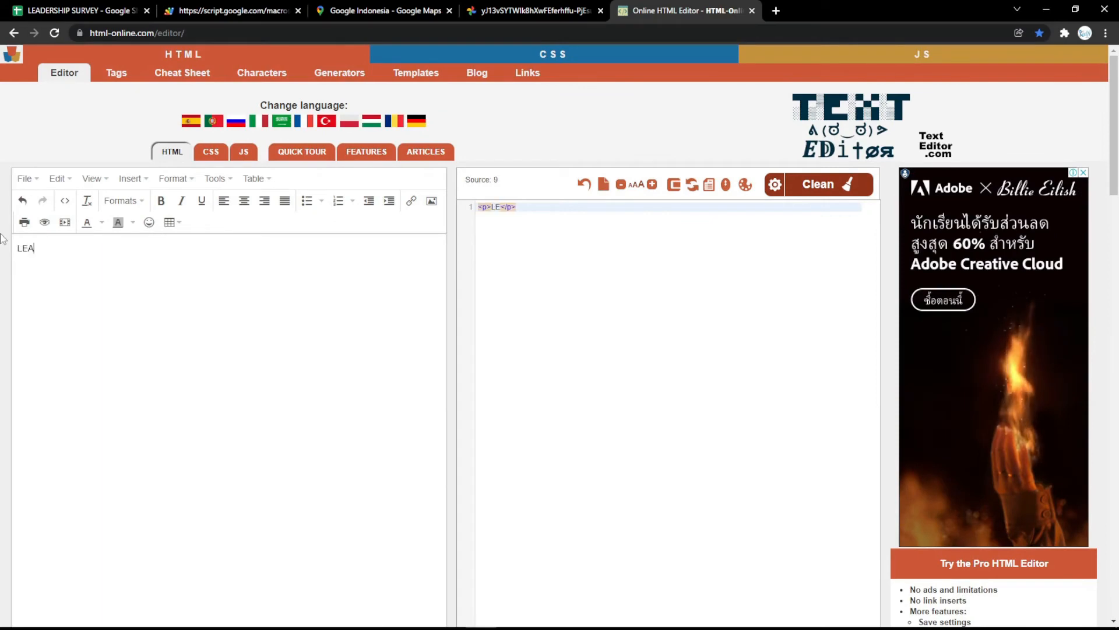
{"action": "type", "text": "DERSHIP"}
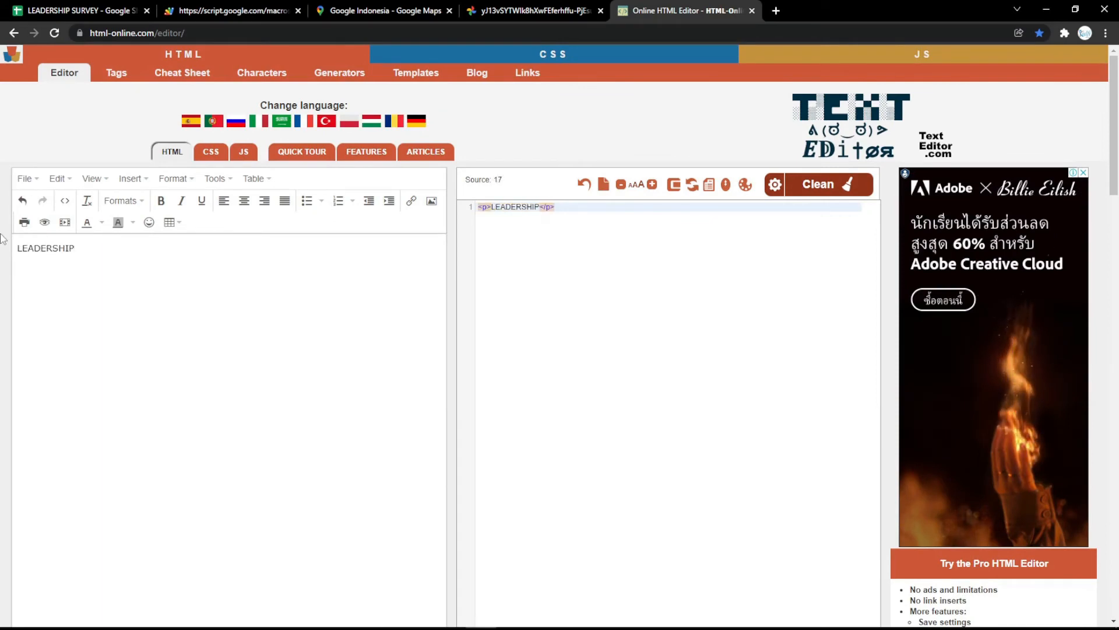
{"action": "type", "text": " SURVEY"}
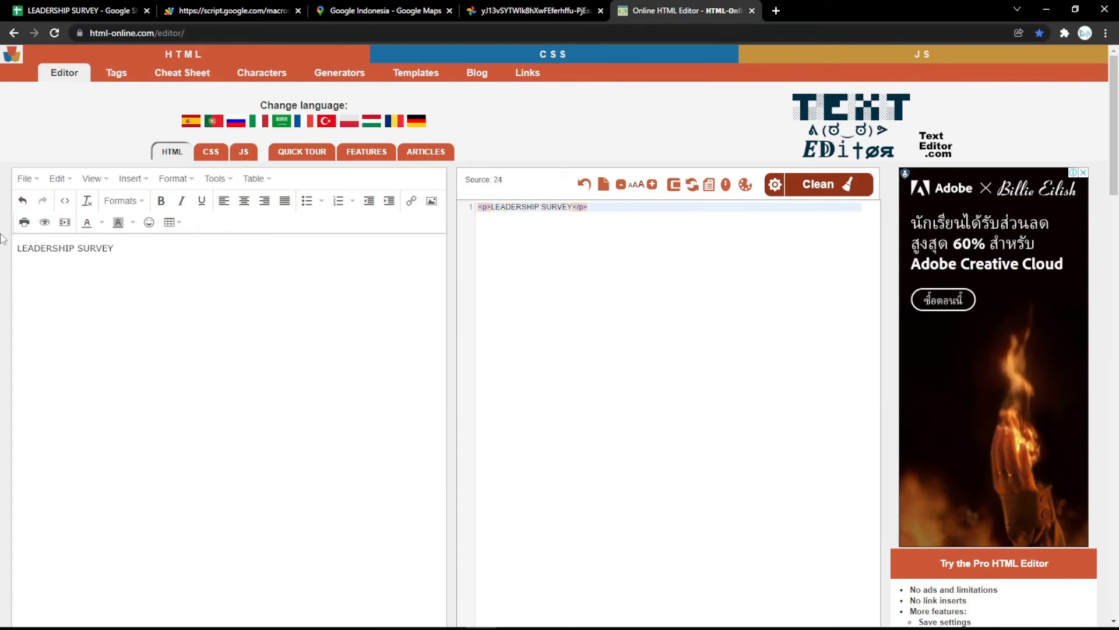
Format the LEADERSHIP SURVEY text as a centered, bold, italic and underlined level 1 heading in magenta (#ff00ff)
{"action": "key", "text": "ctrl+a"}
{"action": "left_click", "coordinate": [243, 201]}
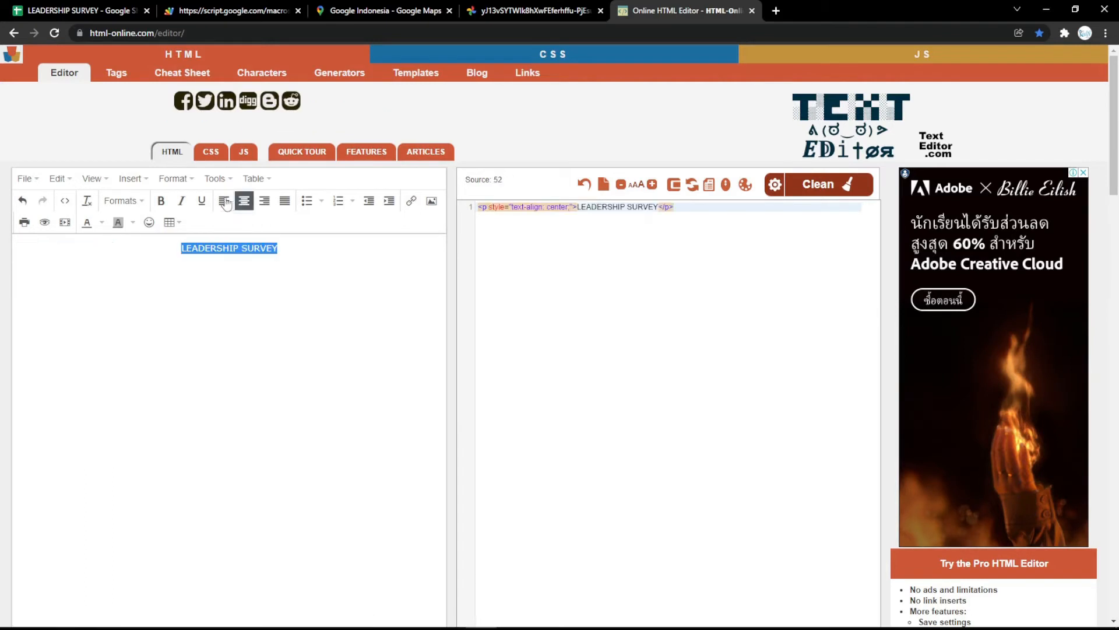
{"action": "left_click", "coordinate": [160, 201]}
{"action": "left_click", "coordinate": [181, 201]}
{"action": "left_click", "coordinate": [202, 202]}
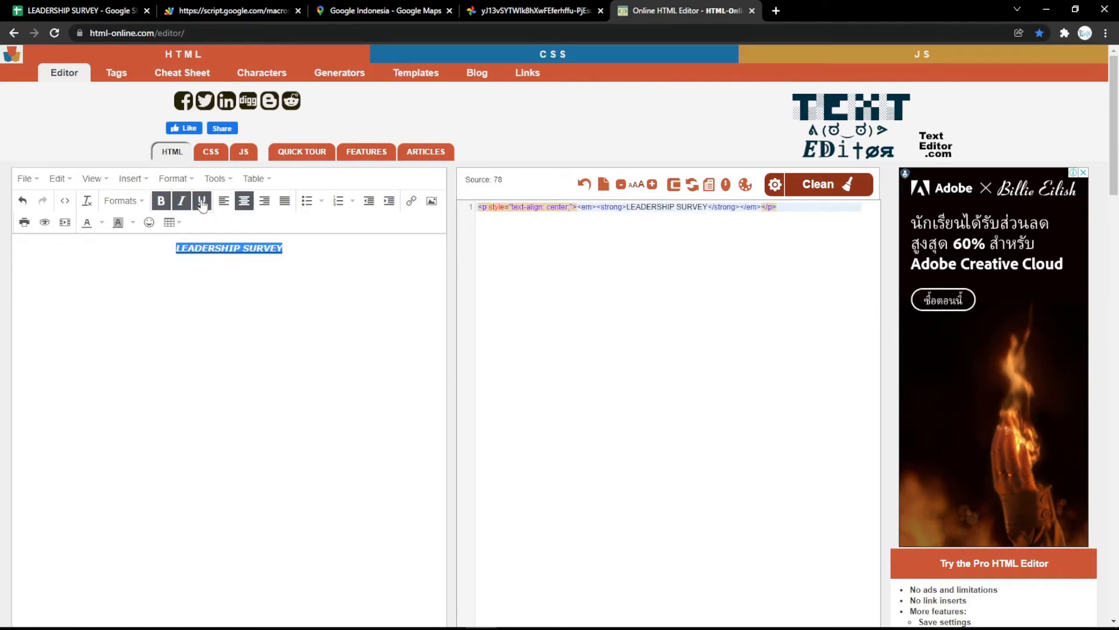
{"action": "left_click", "coordinate": [121, 201]}
{"action": "left_click", "coordinate": [120, 225]}
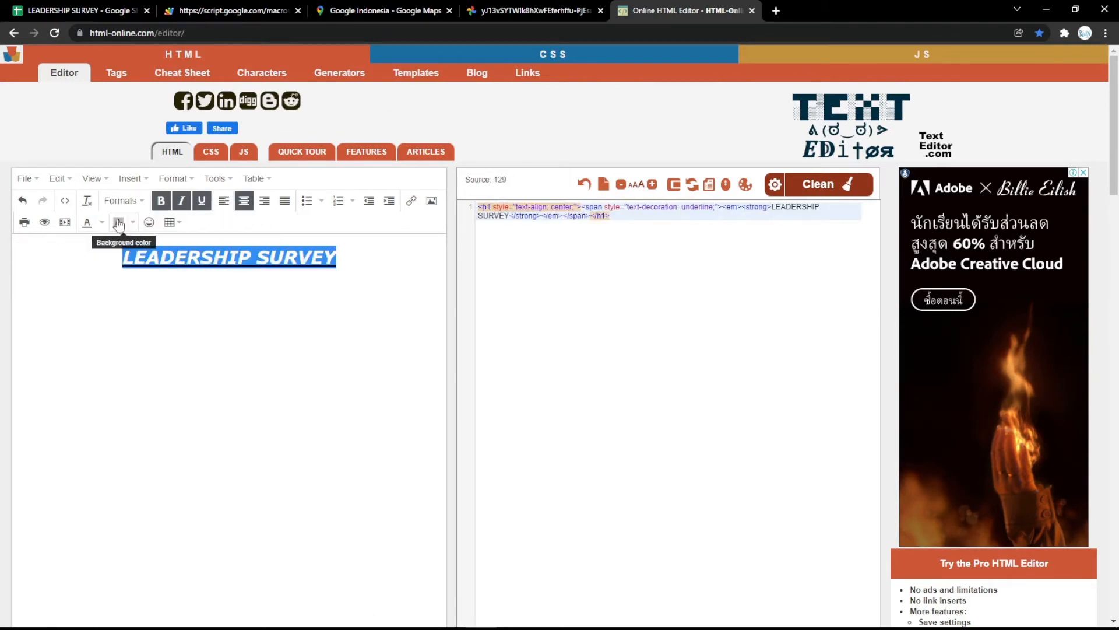
{"action": "left_click", "coordinate": [118, 223]}
{"action": "left_click", "coordinate": [51, 284]}
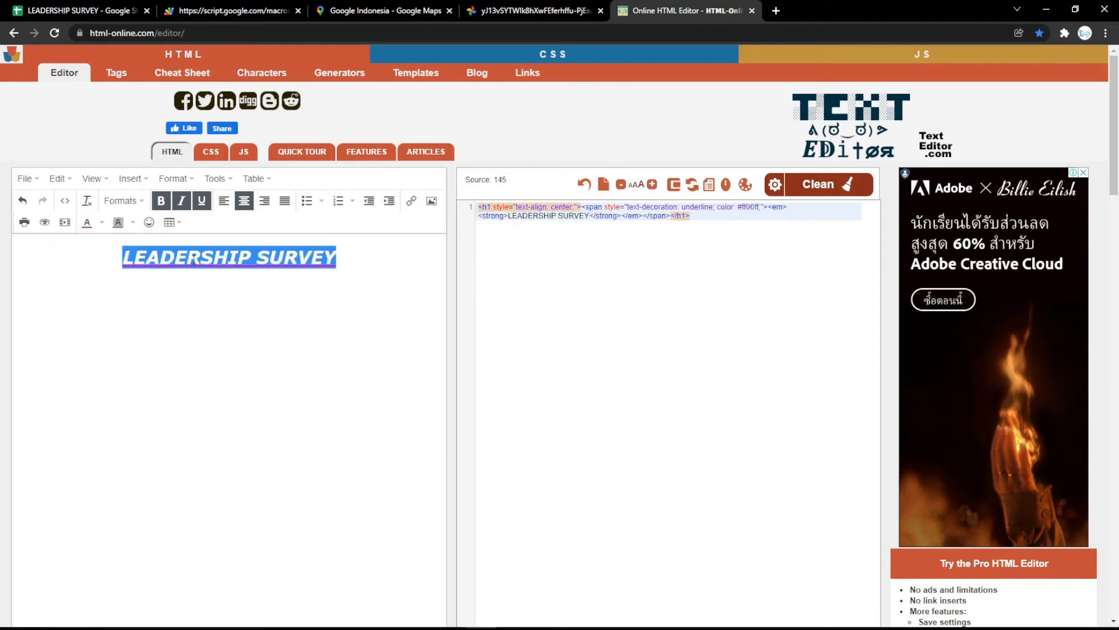
{"action": "left_click", "coordinate": [295, 276]}
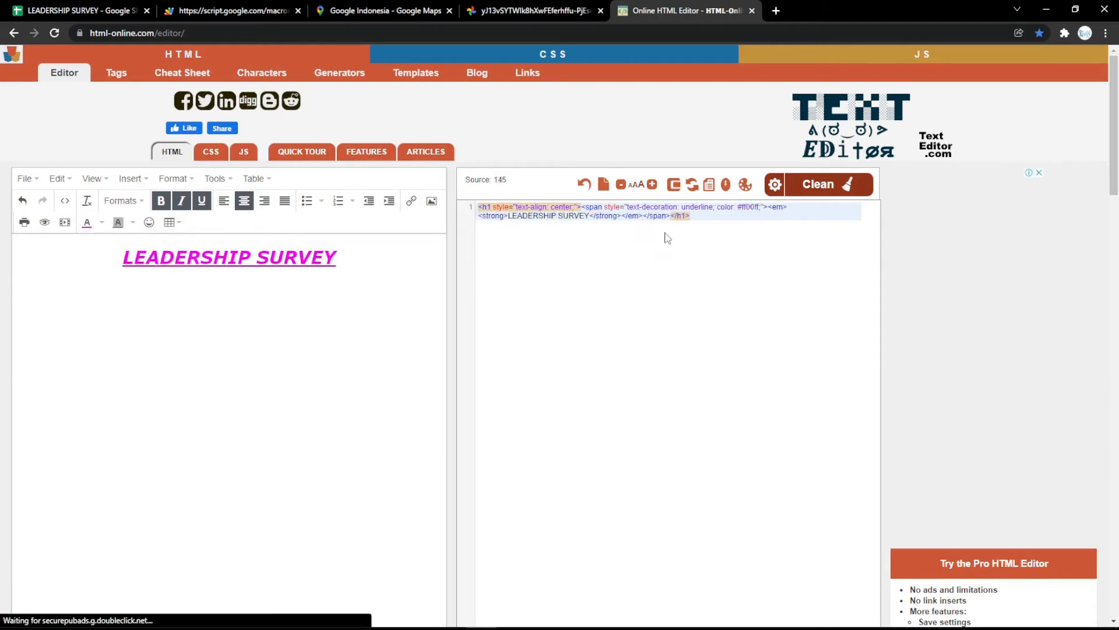
Copy the complete HTML source generated for the LEADERSHIP SURVEY heading
{"action": "left_click", "coordinate": [667, 238]}
{"action": "key", "text": "ctrl+a"}
{"action": "key", "text": "ctrl+c"}
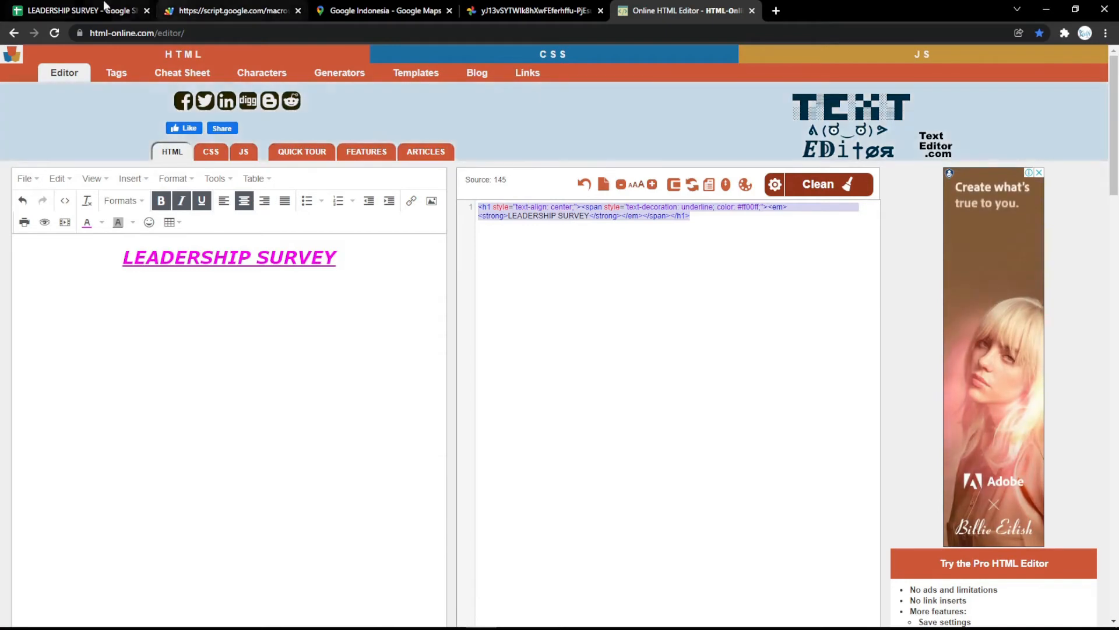
Replace the Form Title setting in the LEADERSHIP SURVEY spreadsheet with the copied heading HTML and reload the live form
{"action": "left_click", "coordinate": [78, 10]}
{"action": "double_click", "coordinate": [274, 333]}
{"action": "key", "text": "ctrl+a"}
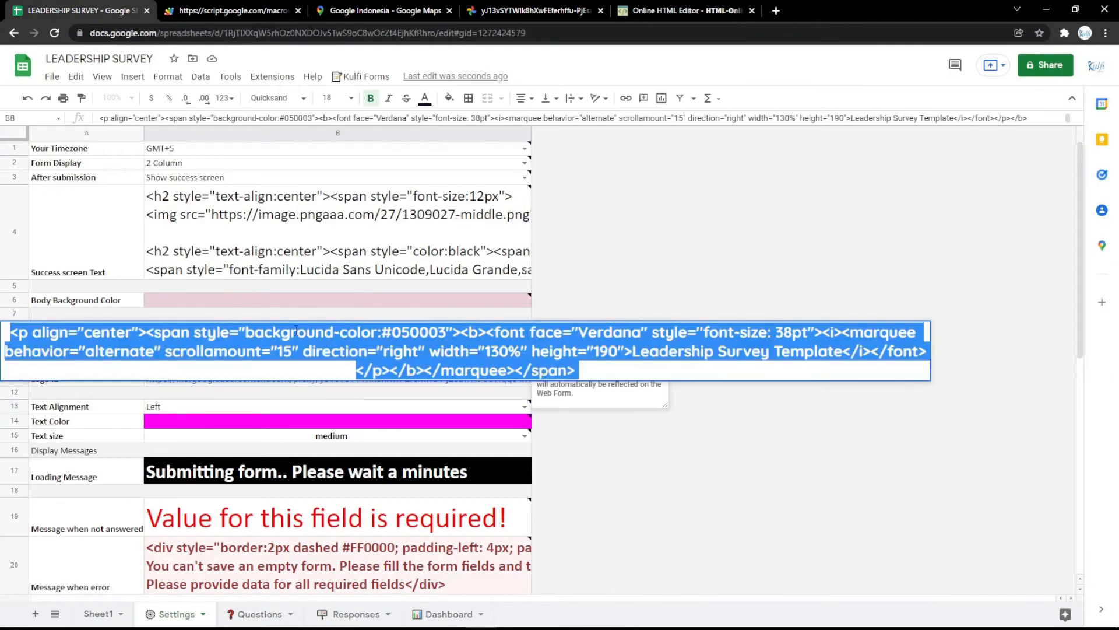
{"action": "key", "text": "ctrl+v"}
{"action": "left_click", "coordinate": [332, 300]}
{"action": "left_click", "coordinate": [233, 11]}
{"action": "key", "text": "F5"}
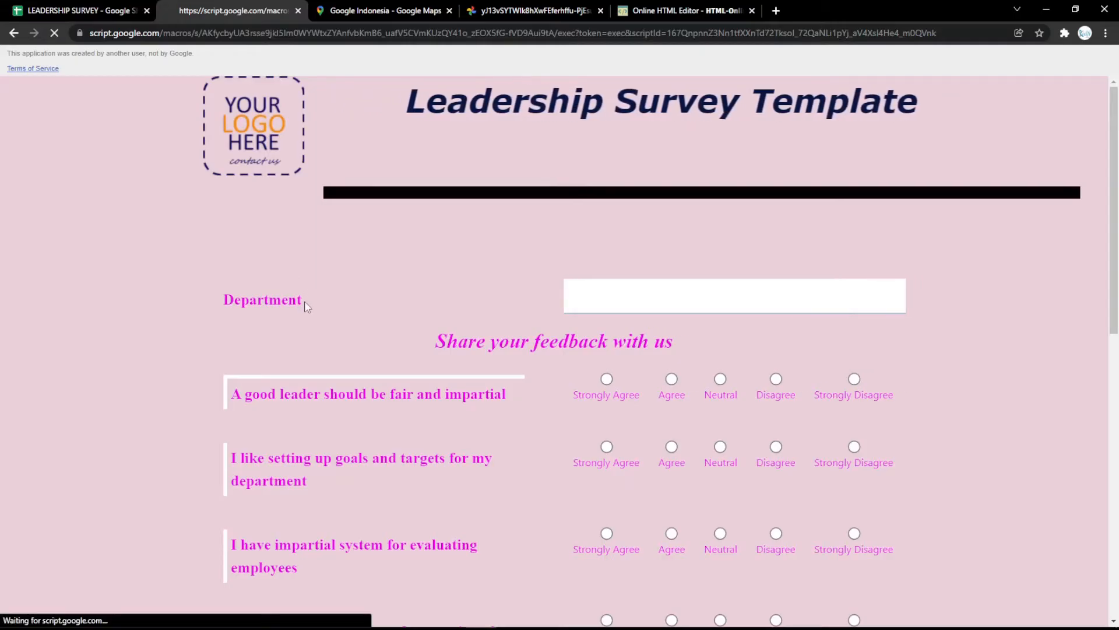
View the Responses sheet, open the bookmarked RESPONSES note in Google Keep in a new browser tab, and copy its TRANSPOSE formula
{"action": "left_click", "coordinate": [134, 7]}
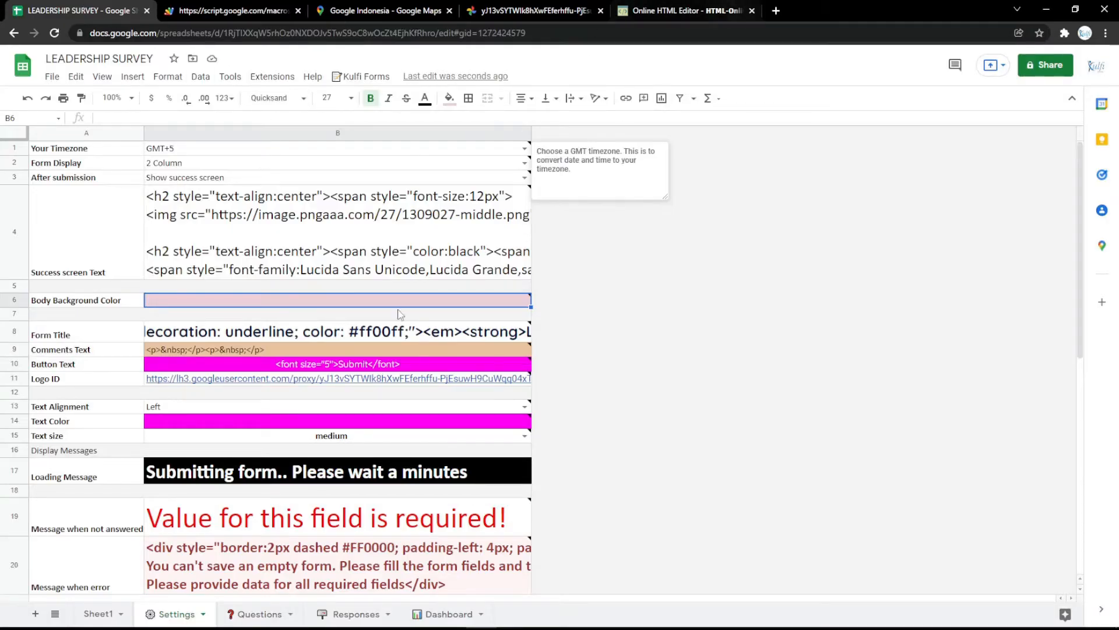
{"action": "left_click", "coordinate": [356, 614]}
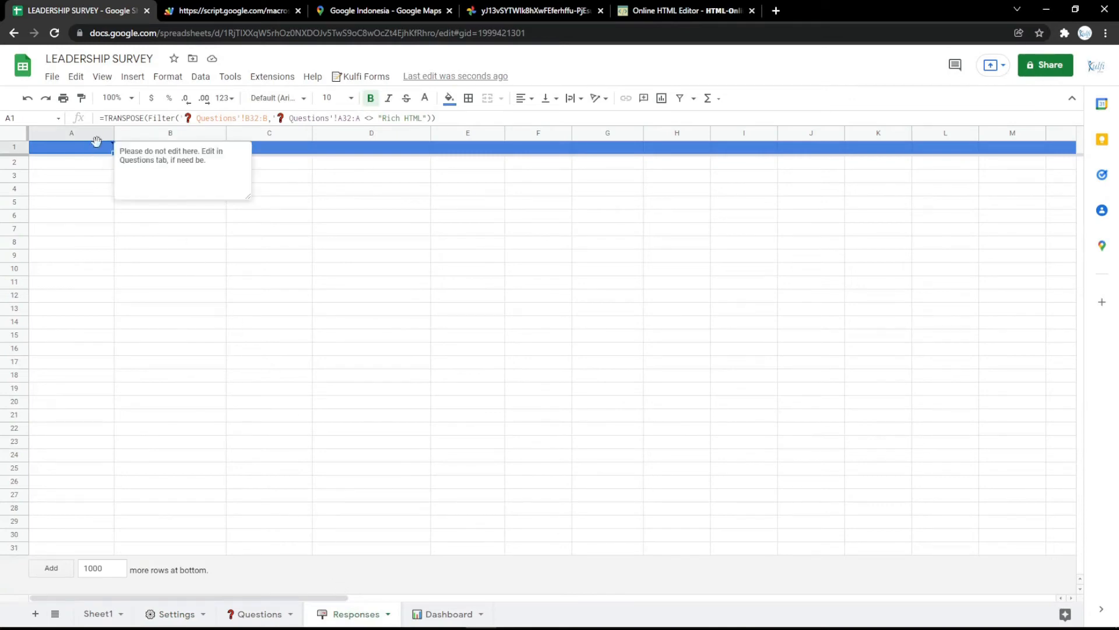
{"action": "key", "text": "ctrl+t"}
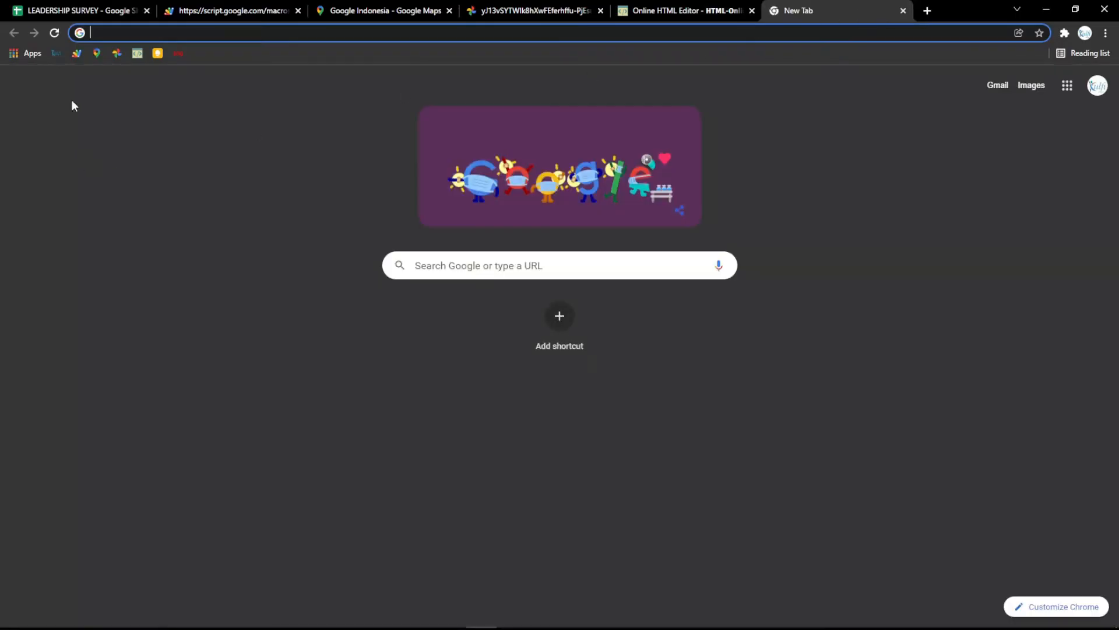
{"action": "left_click", "coordinate": [157, 54]}
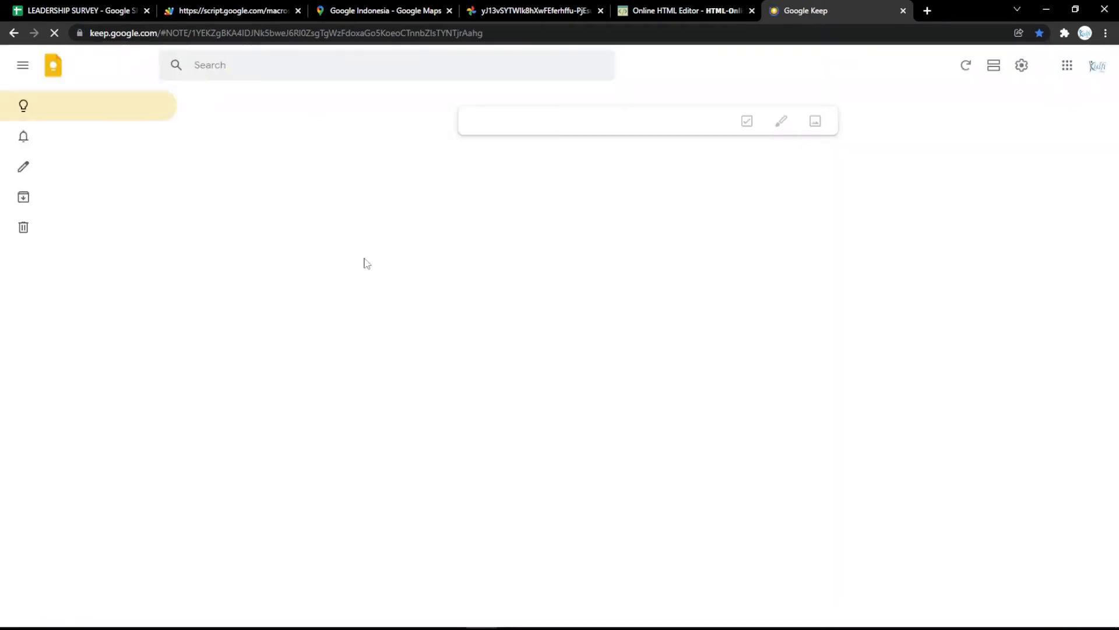
{"action": "key", "text": "ctrl+a"}
{"action": "key", "text": "ctrl+v"}
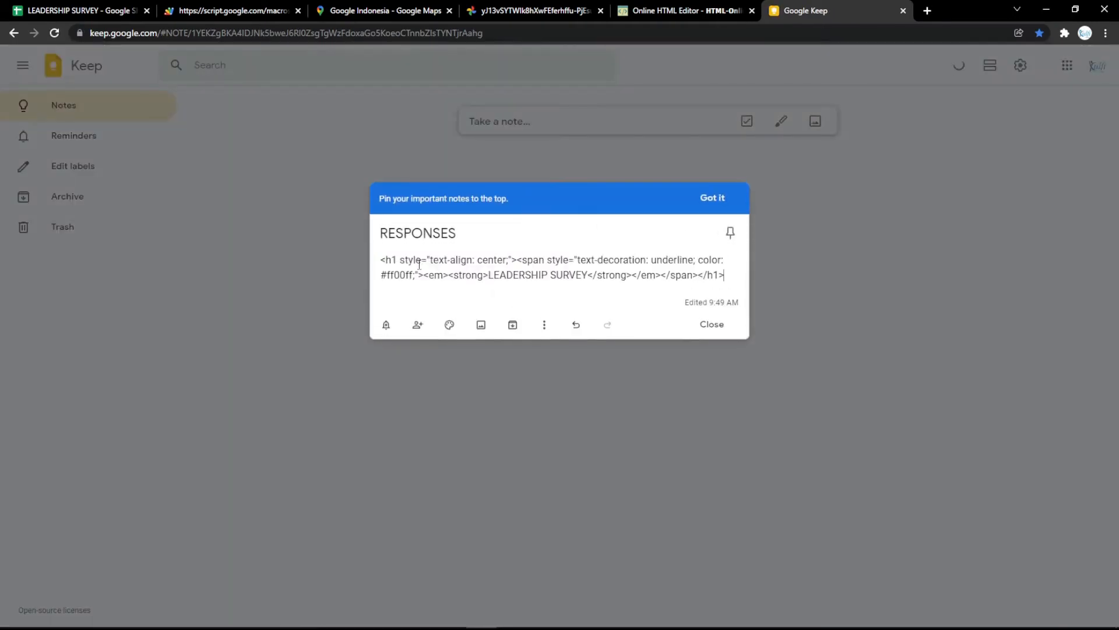
{"action": "key", "text": "ctrl+z"}
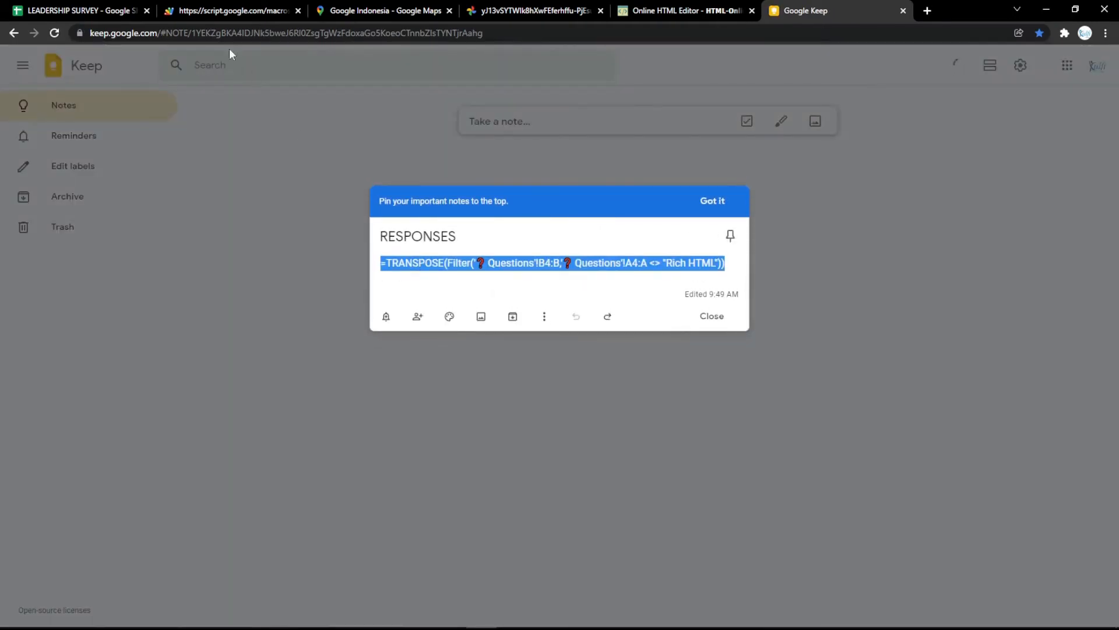
Replace the formula in cell A1 of the Responses sheet with the note's TRANSPOSE formula using ranges B4:B and A4:A
{"action": "left_click", "coordinate": [111, 10]}
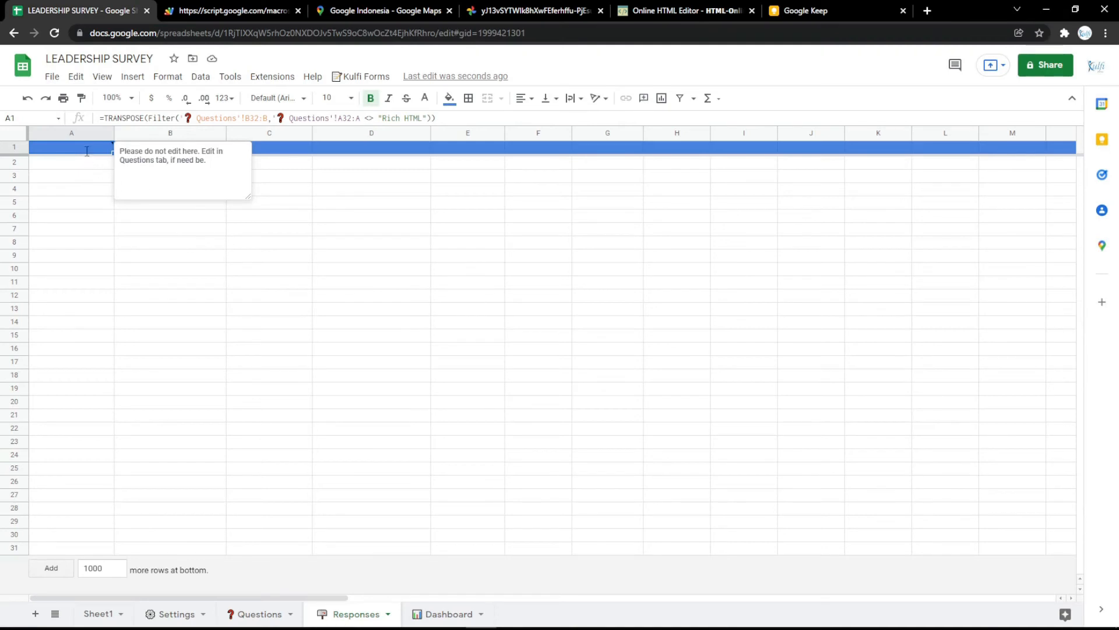
{"action": "double_click", "coordinate": [86, 151]}
{"action": "left_click", "coordinate": [84, 196]}
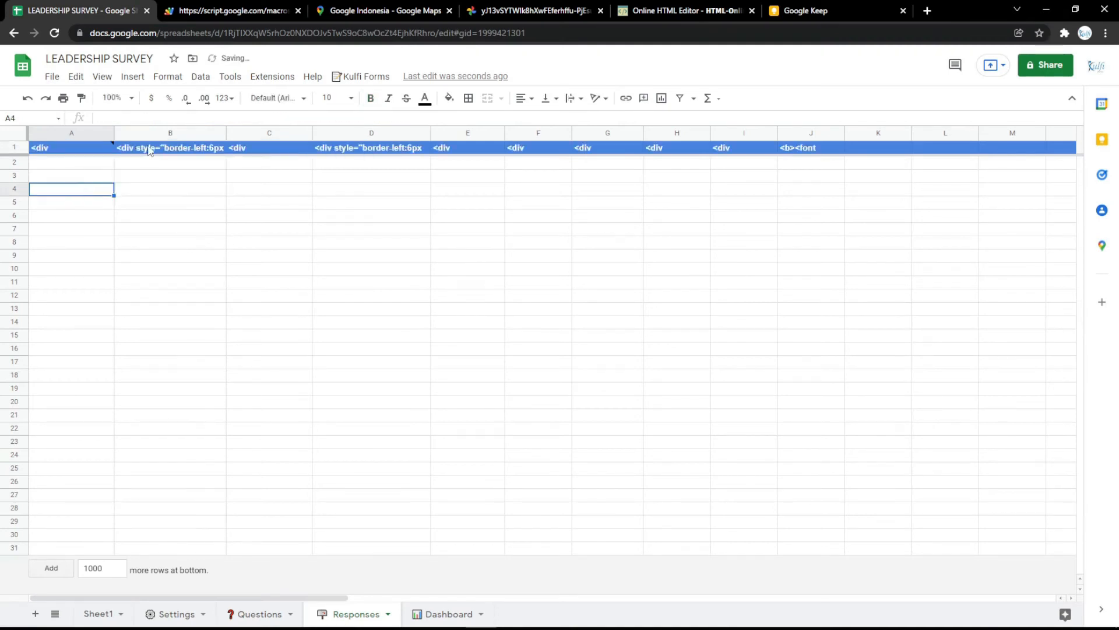
Check the Department question's row on the Questions sheet and change the Responses header formula's ranges to B3:B and A3:A
{"action": "left_click", "coordinate": [257, 611]}
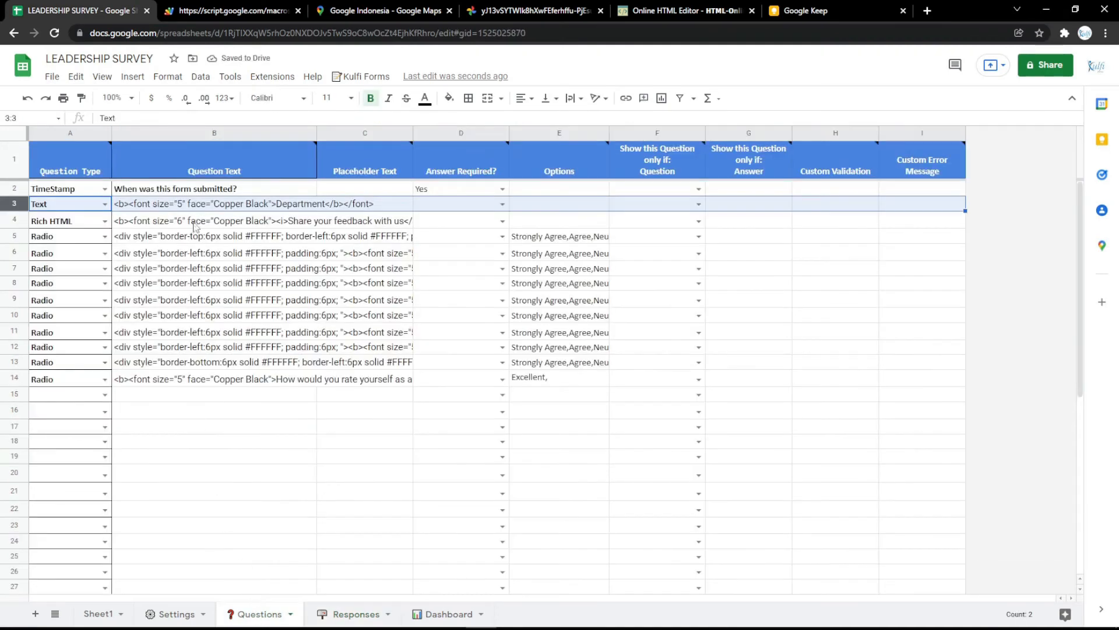
{"action": "left_click", "coordinate": [200, 207]}
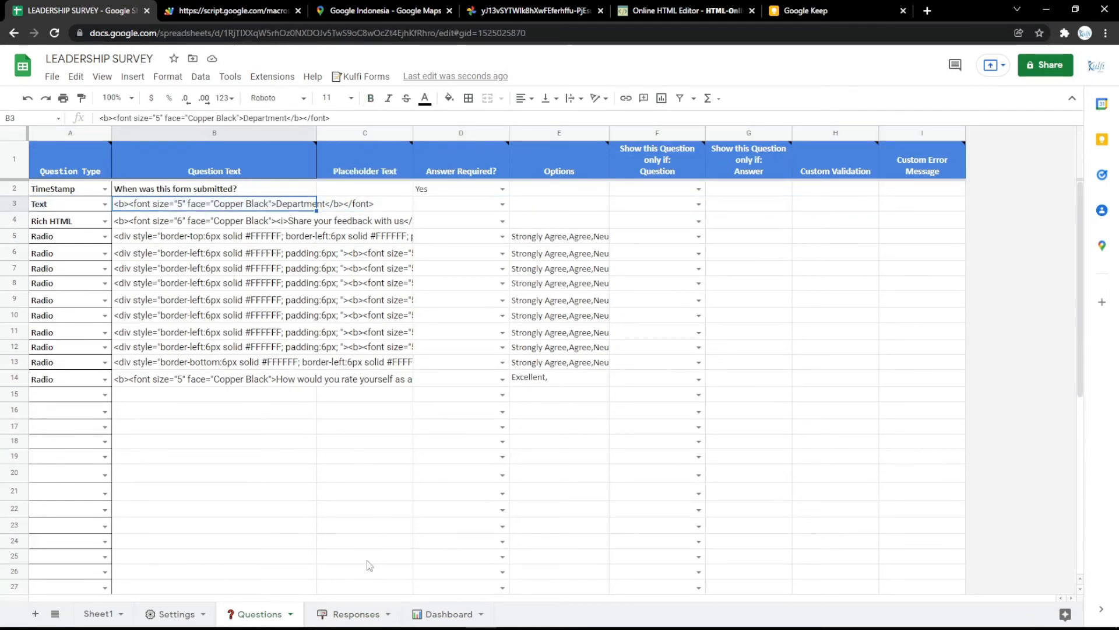
{"action": "left_click", "coordinate": [350, 614]}
{"action": "double_click", "coordinate": [80, 151]}
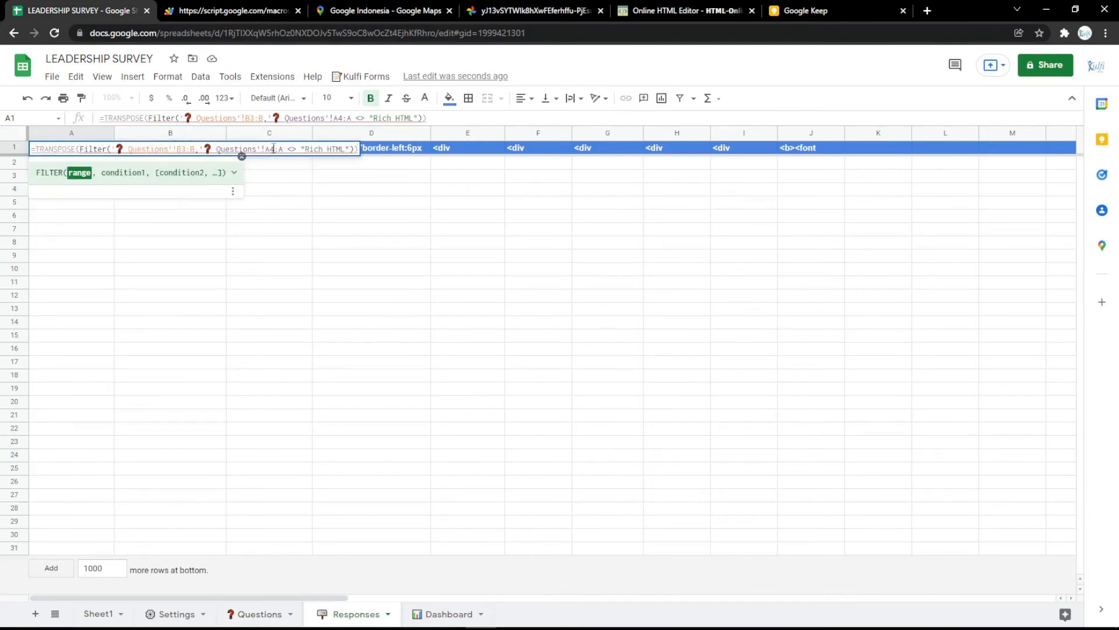
{"action": "left_click_drag", "start_coordinate": [275, 149], "coordinate": [270, 150]}
{"action": "left_click", "coordinate": [274, 194]}
Fill in the live form with Department "Office", an answer for every statement and the leader rating Excellent, and submit it
{"action": "left_click", "coordinate": [233, 10]}
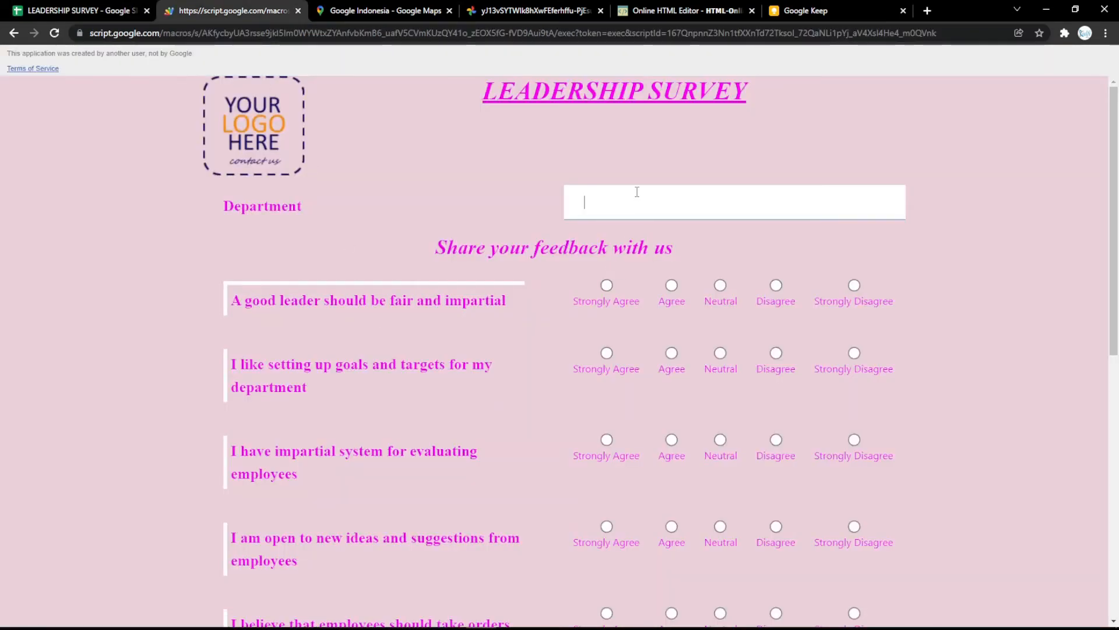
{"action": "type", "text": "Office"}
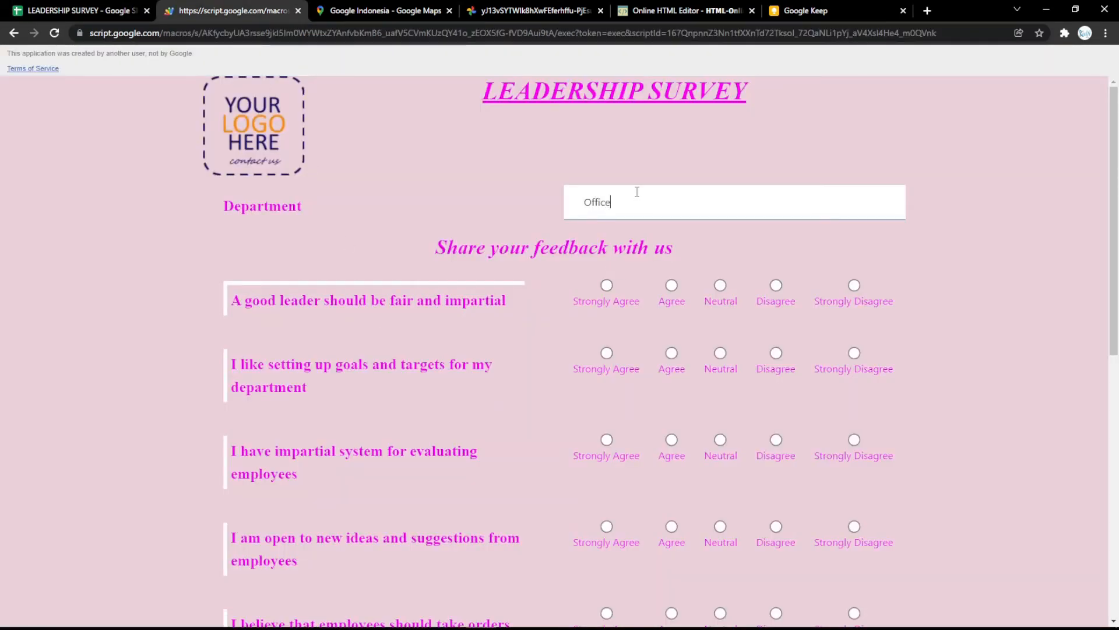
{"action": "scroll", "coordinate": [672, 357], "scroll_direction": "down", "scroll_amount": 8}
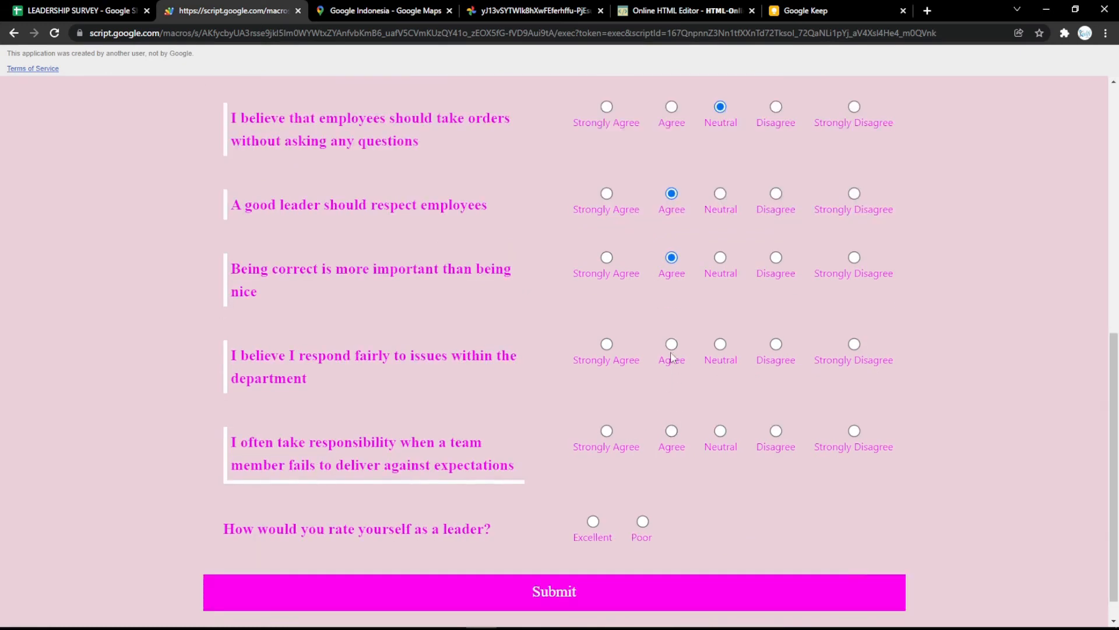
{"action": "left_click", "coordinate": [593, 520]}
{"action": "scroll", "coordinate": [596, 524], "scroll_direction": "down", "scroll_amount": 1}
{"action": "left_click", "coordinate": [600, 551]}
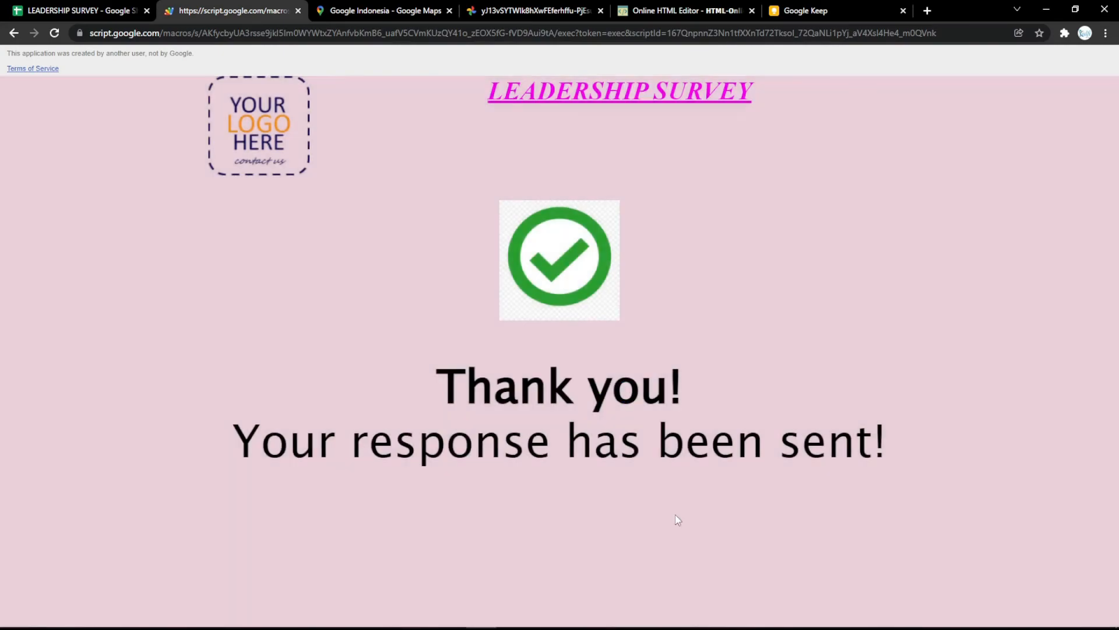
Check the Responses sheet for the answers submitted through the live form
{"action": "left_click", "coordinate": [93, 7]}
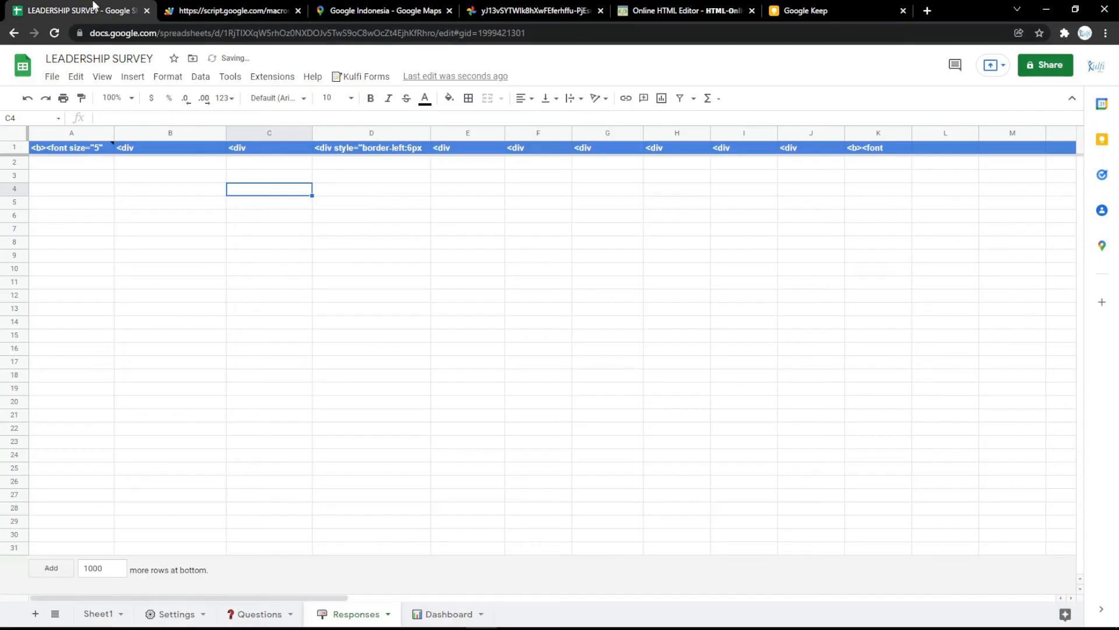
{"action": "left_click", "coordinate": [225, 7]}
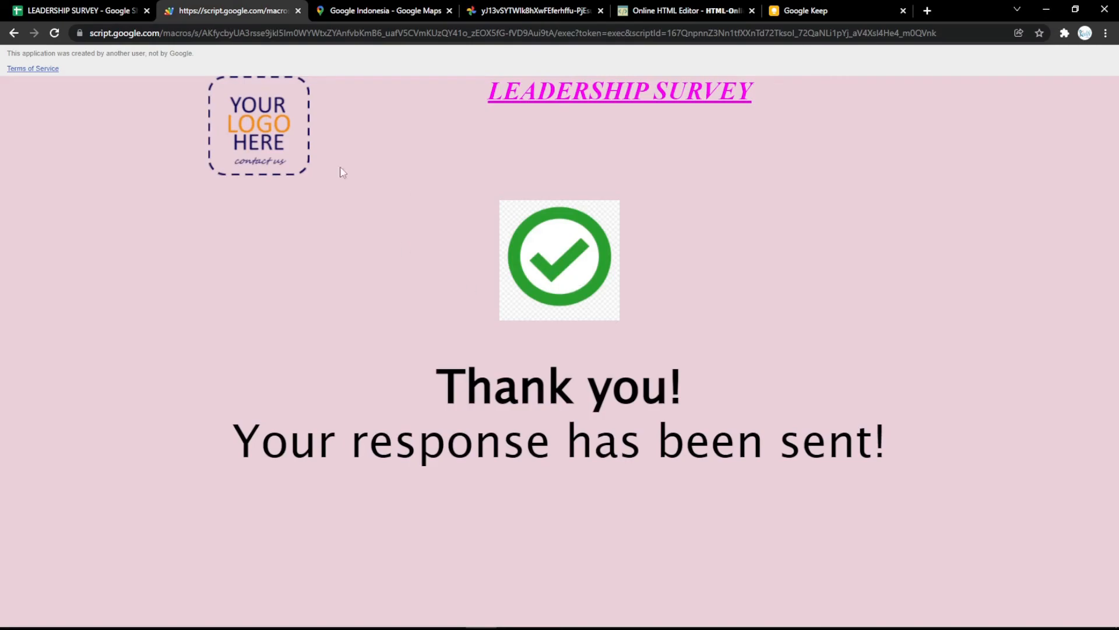
{"action": "left_click", "coordinate": [74, 7]}
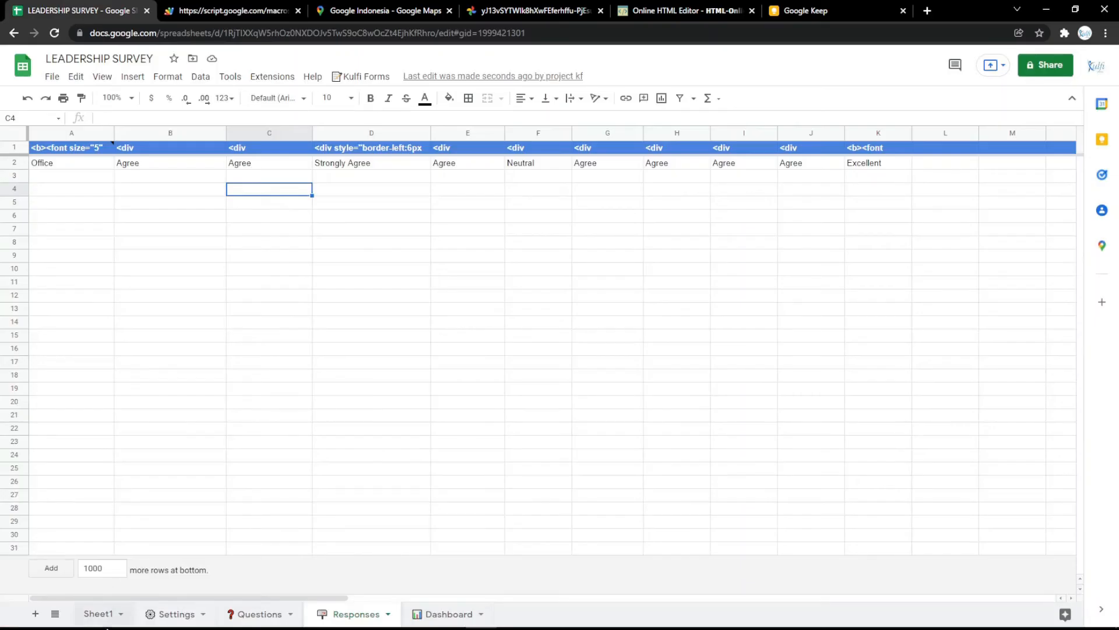
Select the Success screen Text setting, open the bookmarked thank_you_PNG66.png image in a new browser tab and copy its URL
{"action": "left_click", "coordinate": [175, 614]}
{"action": "left_click", "coordinate": [309, 238]}
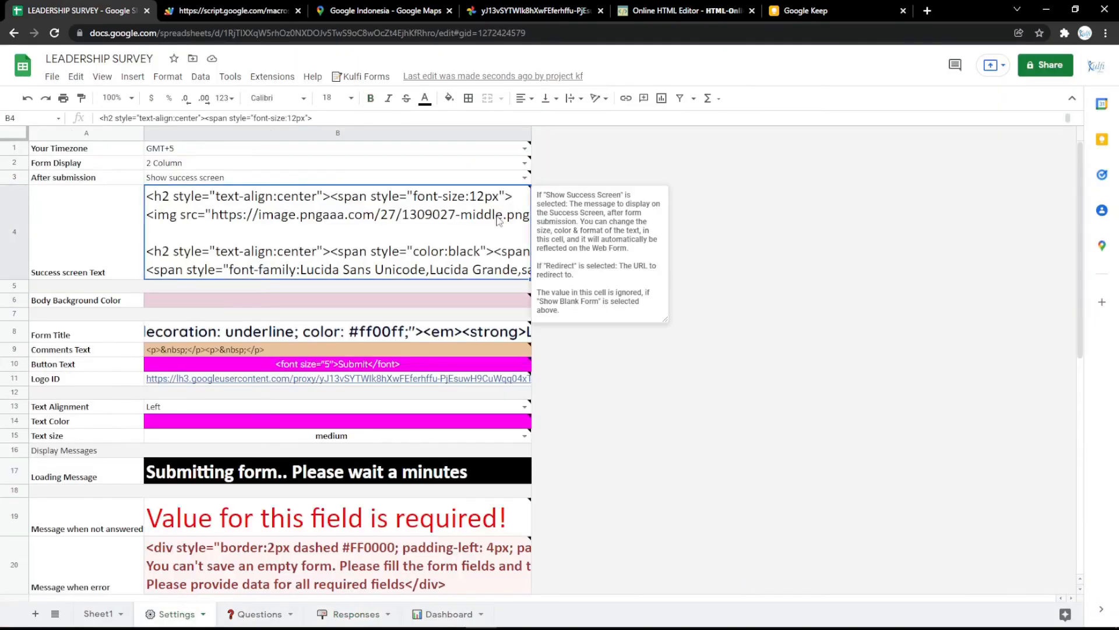
{"action": "left_click", "coordinate": [927, 10]}
{"action": "left_click", "coordinate": [178, 53]}
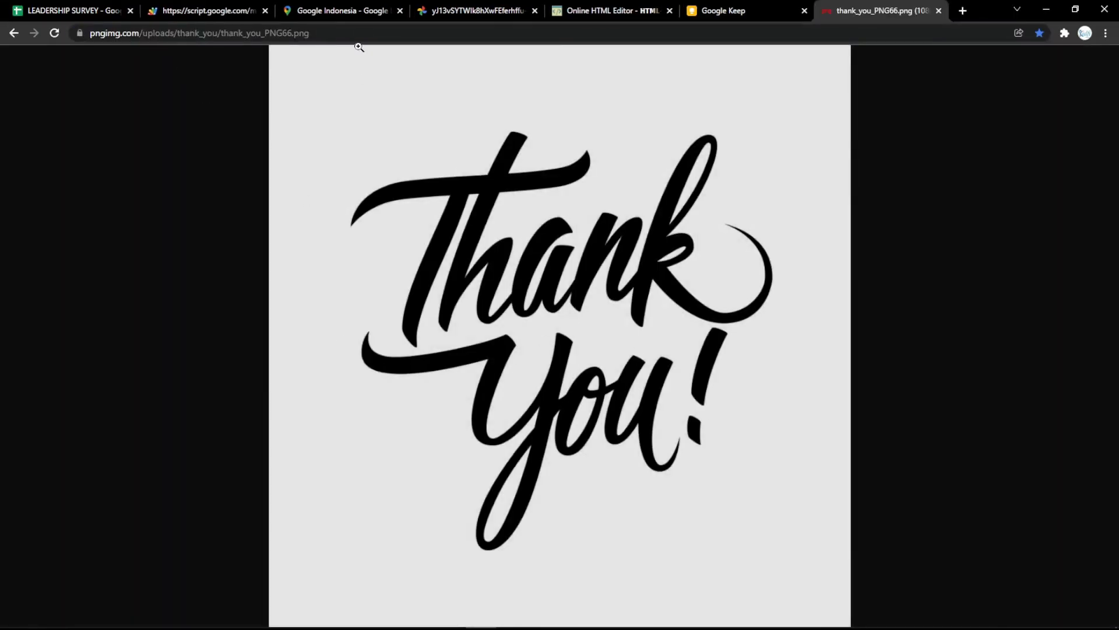
{"action": "left_click", "coordinate": [358, 33]}
{"action": "left_click", "coordinate": [440, 157]}
{"action": "left_click", "coordinate": [403, 32]}
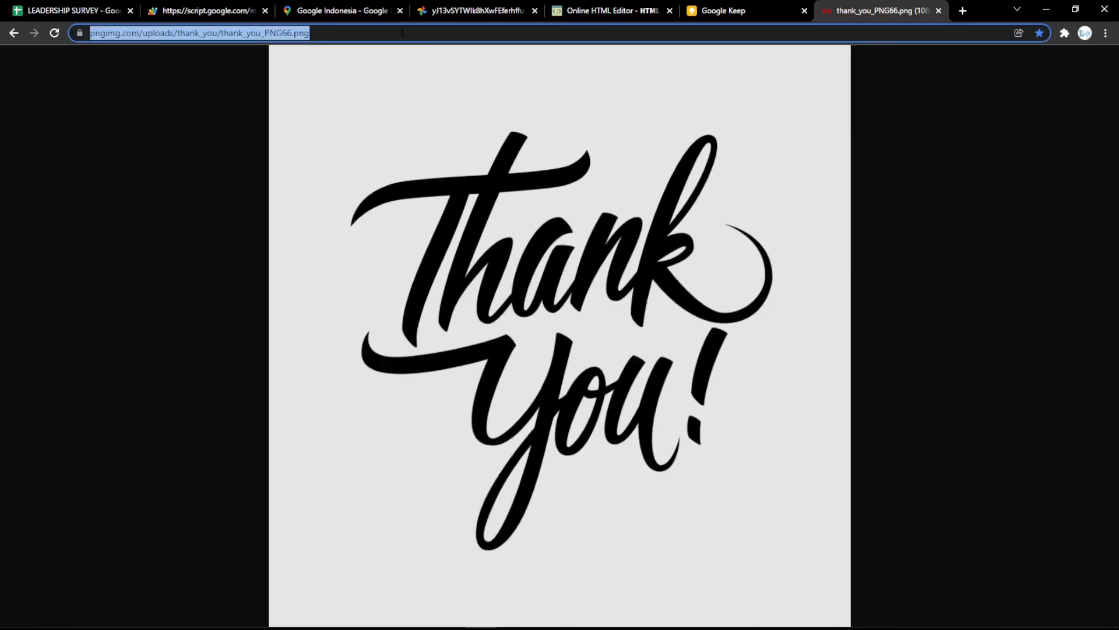
In the html-online.com editor, replace the LEADERSHIP SURVEY heading with the thank_you_PNG66.png image, shrunk to about 464 by 464 px
{"action": "left_click", "coordinate": [610, 11]}
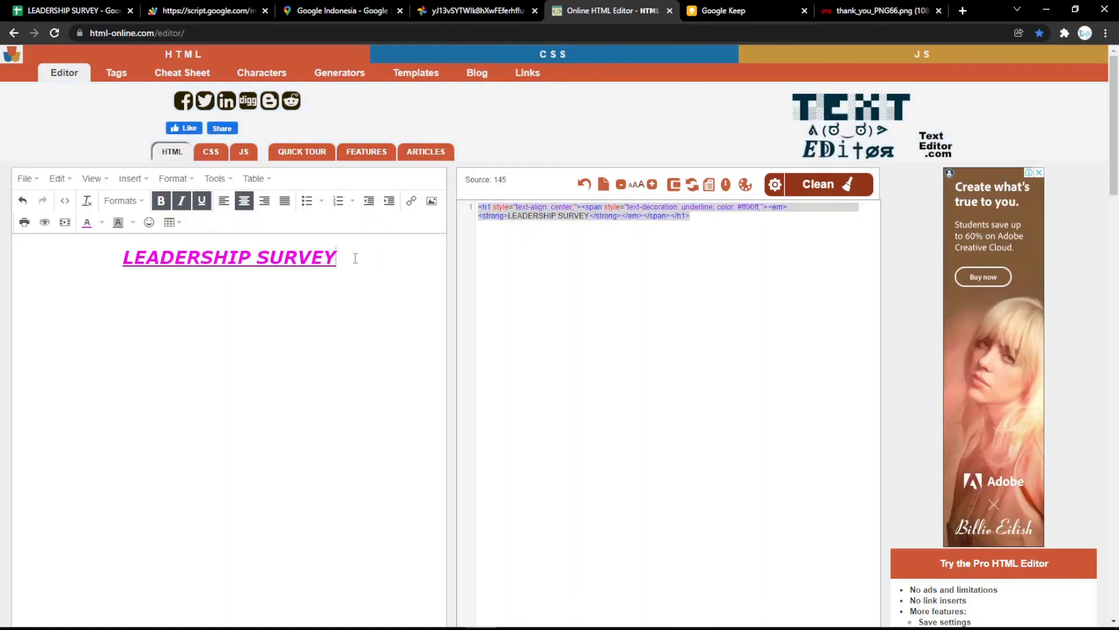
{"action": "left_click_drag", "start_coordinate": [355, 258], "coordinate": [51, 275]}
{"action": "key", "text": "BackSpace"}
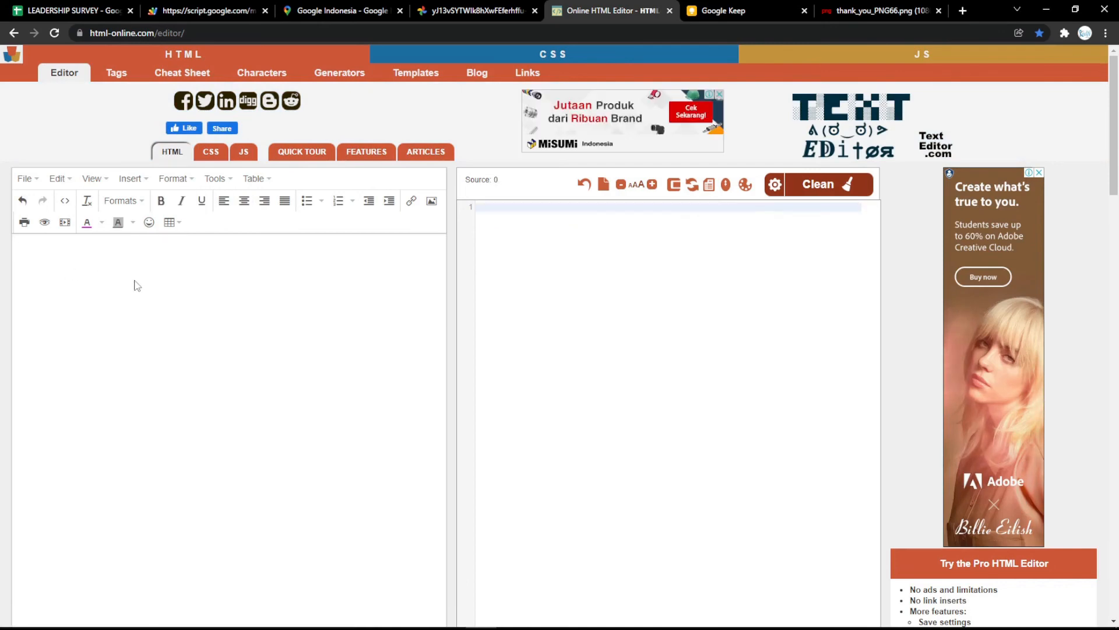
{"action": "key", "text": "ctrl+v"}
{"action": "left_click", "coordinate": [36, 255]}
{"action": "left_click_drag", "start_coordinate": [18, 244], "coordinate": [331, 516]}
{"action": "left_click_drag", "start_coordinate": [18, 243], "coordinate": [102, 325]}
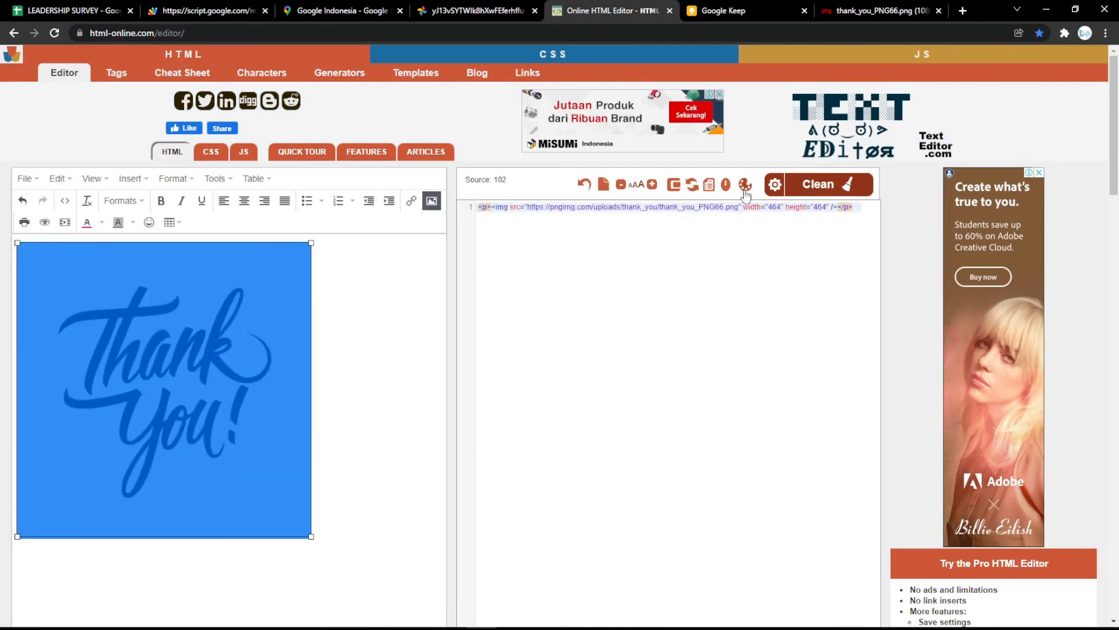
Set the image's width and height to 500 in the HTML source and copy the complete code
{"action": "double_click", "coordinate": [777, 207]}
{"action": "type", "text": "500"}
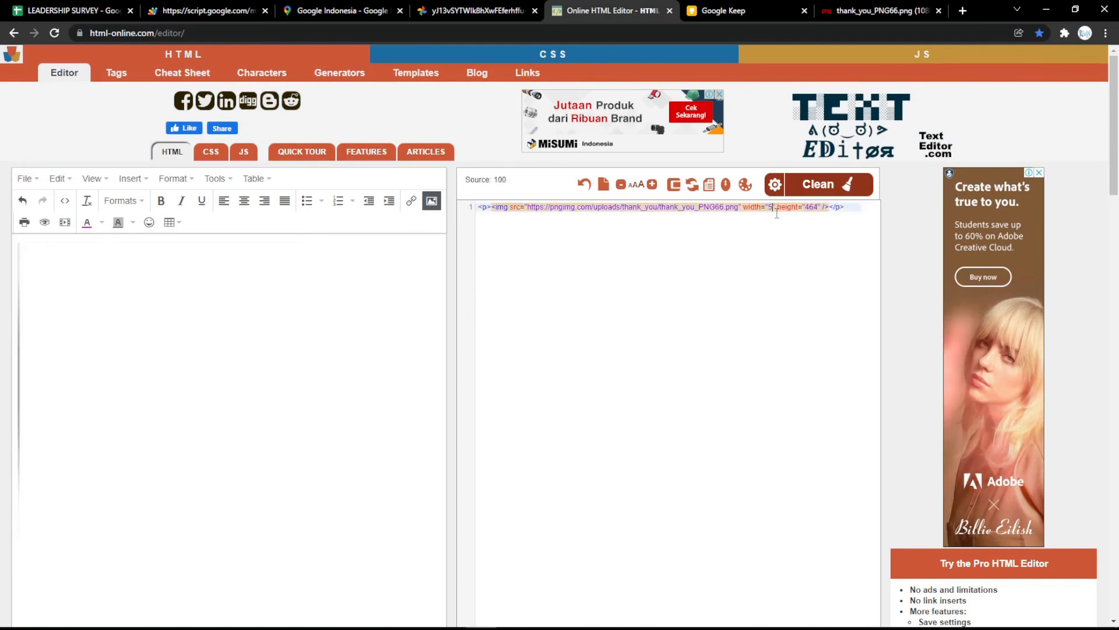
{"action": "double_click", "coordinate": [822, 207]}
{"action": "type", "text": "500"}
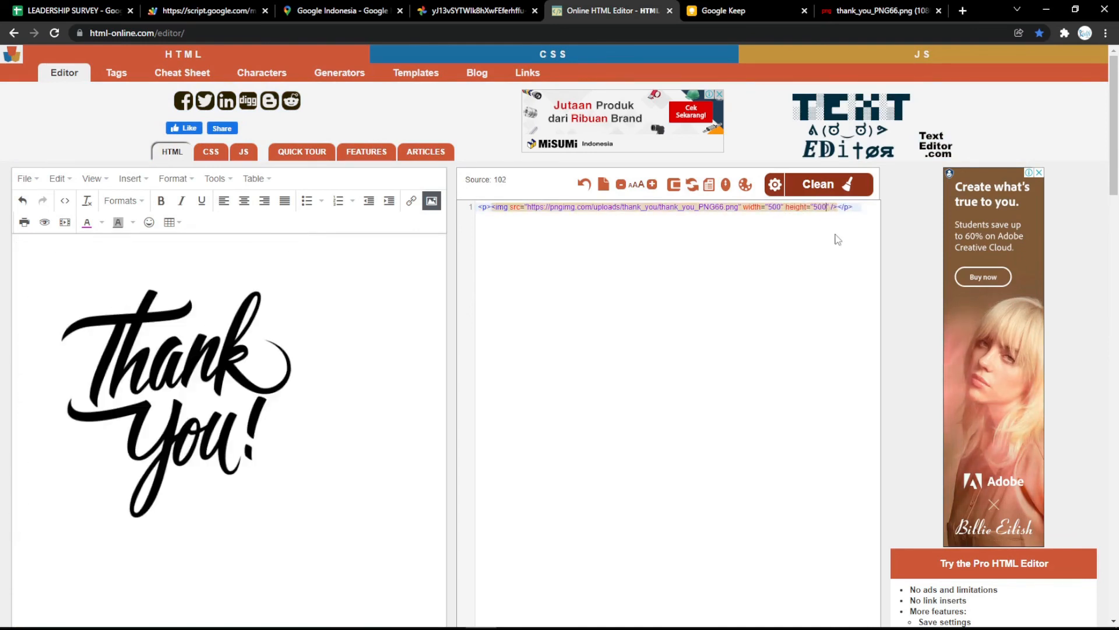
{"action": "left_click", "coordinate": [858, 208]}
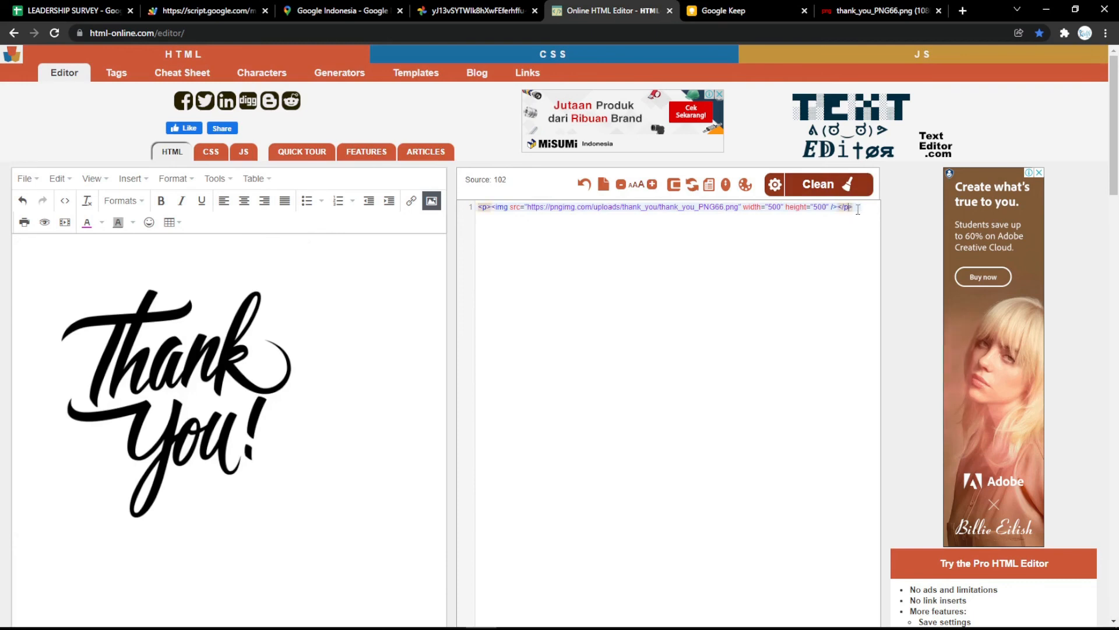
{"action": "key", "text": "ctrl+a"}
{"action": "key", "text": "ctrl+c"}
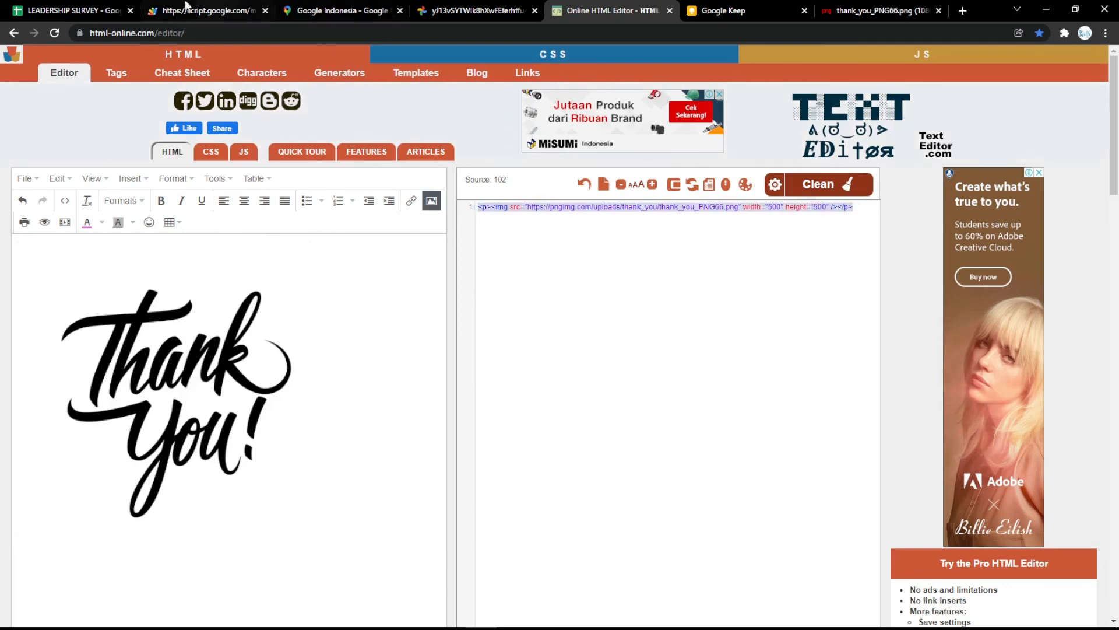
Replace the img tag in the spreadsheet's Success screen Text with the copied Thank You image code and reload the live form
{"action": "left_click", "coordinate": [70, 11]}
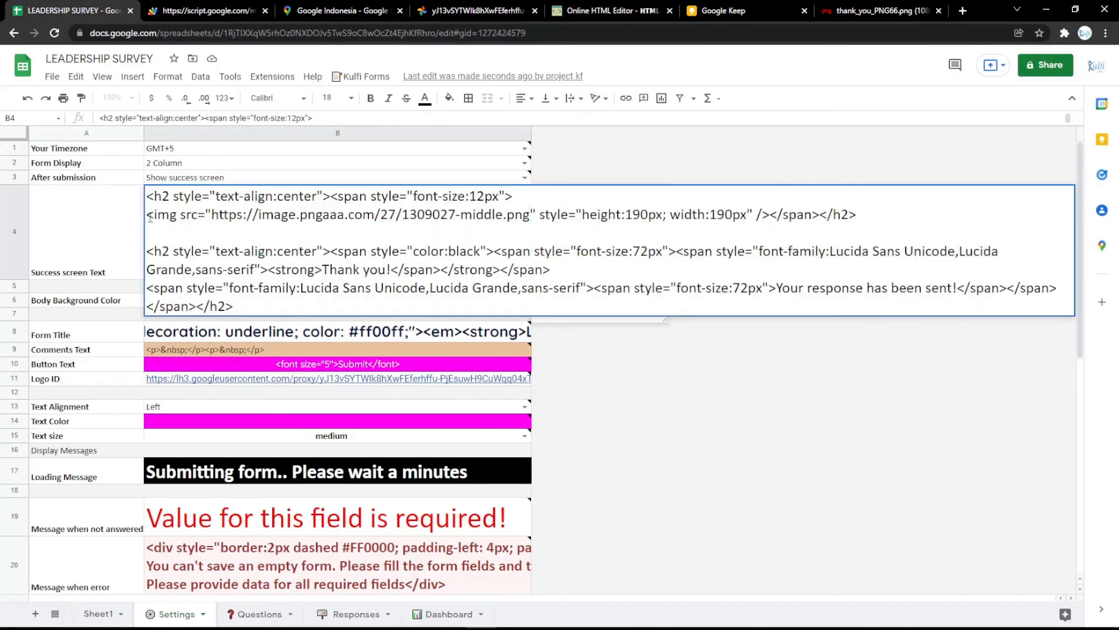
{"action": "left_click_drag", "start_coordinate": [147, 214], "coordinate": [770, 214]}
{"action": "key", "text": "ctrl+v"}
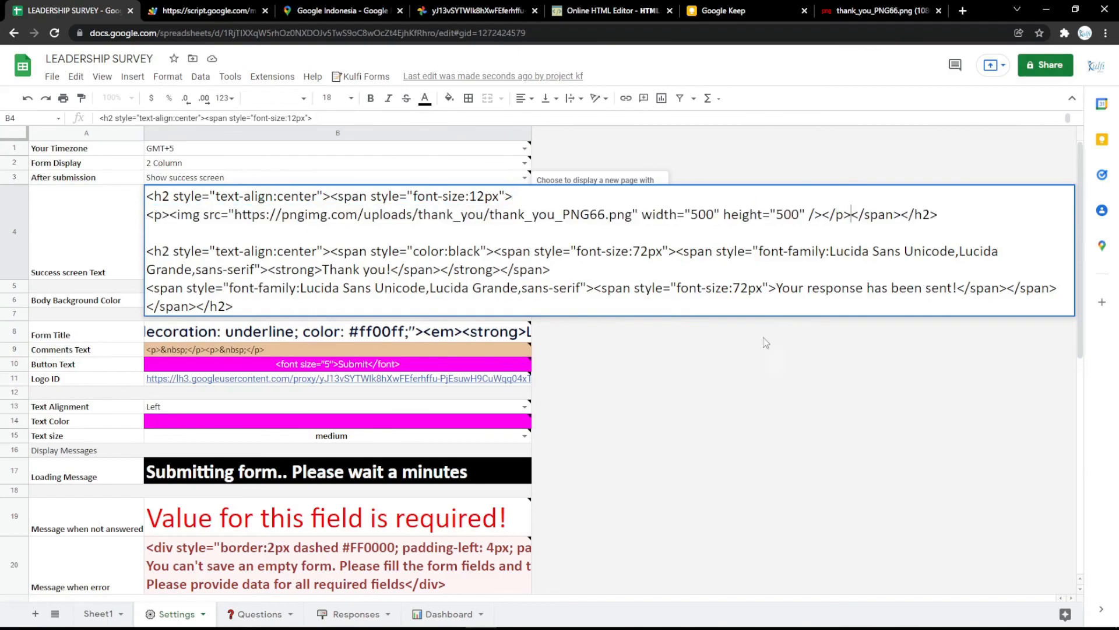
{"action": "left_click", "coordinate": [756, 362]}
{"action": "left_click", "coordinate": [210, 10]}
{"action": "key", "text": "F5"}
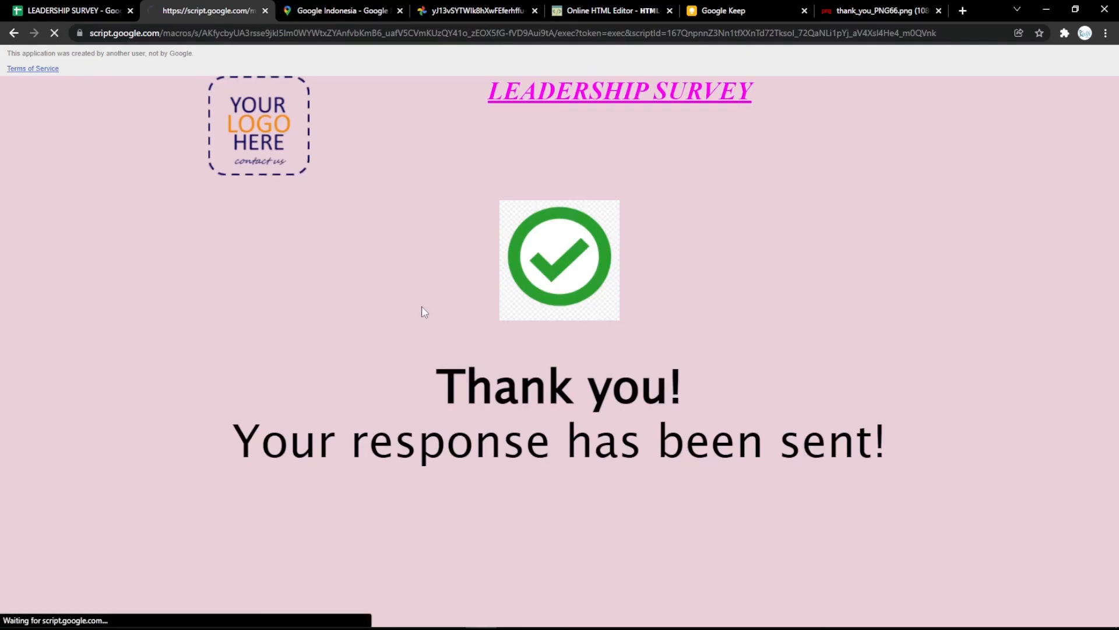